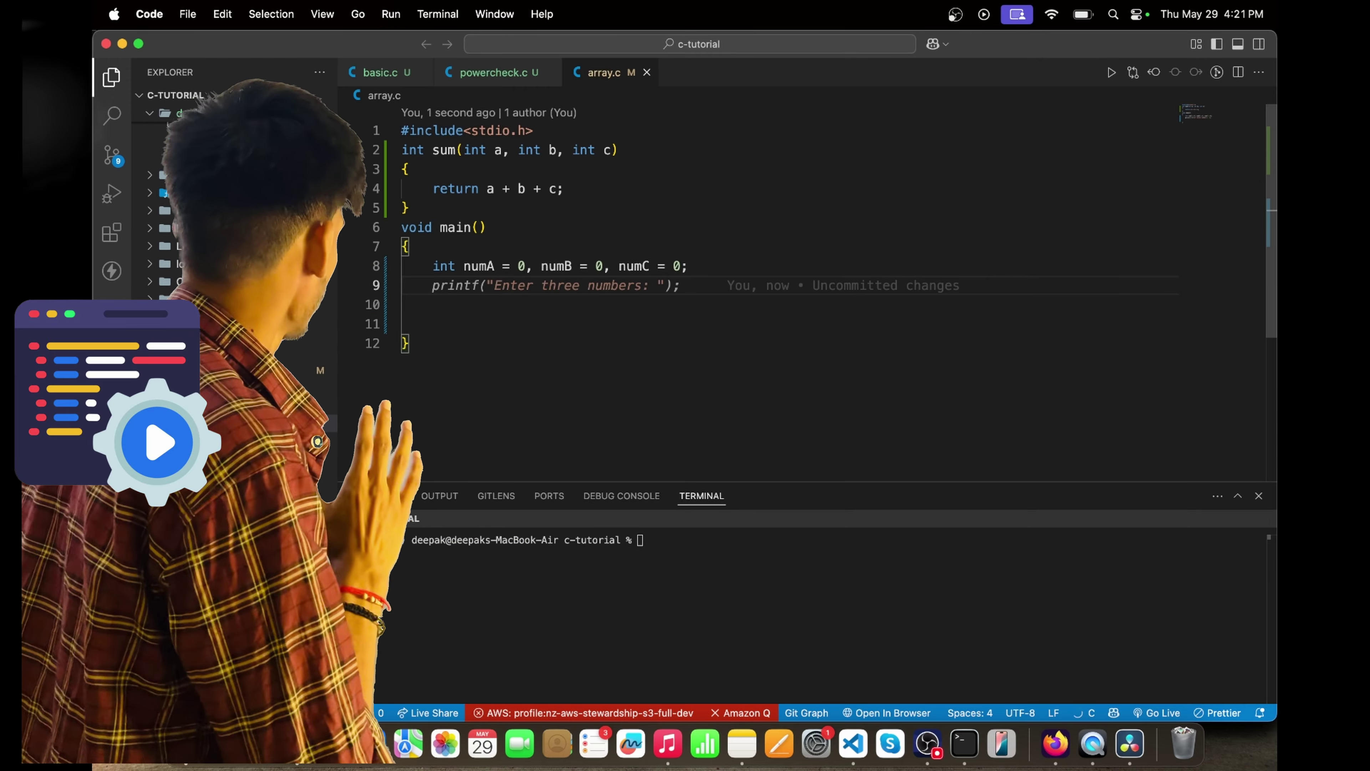
- Accept Copilot's suggested prompt printf, scanf, sum line and final sum printf in array.c's main
key(Tab)
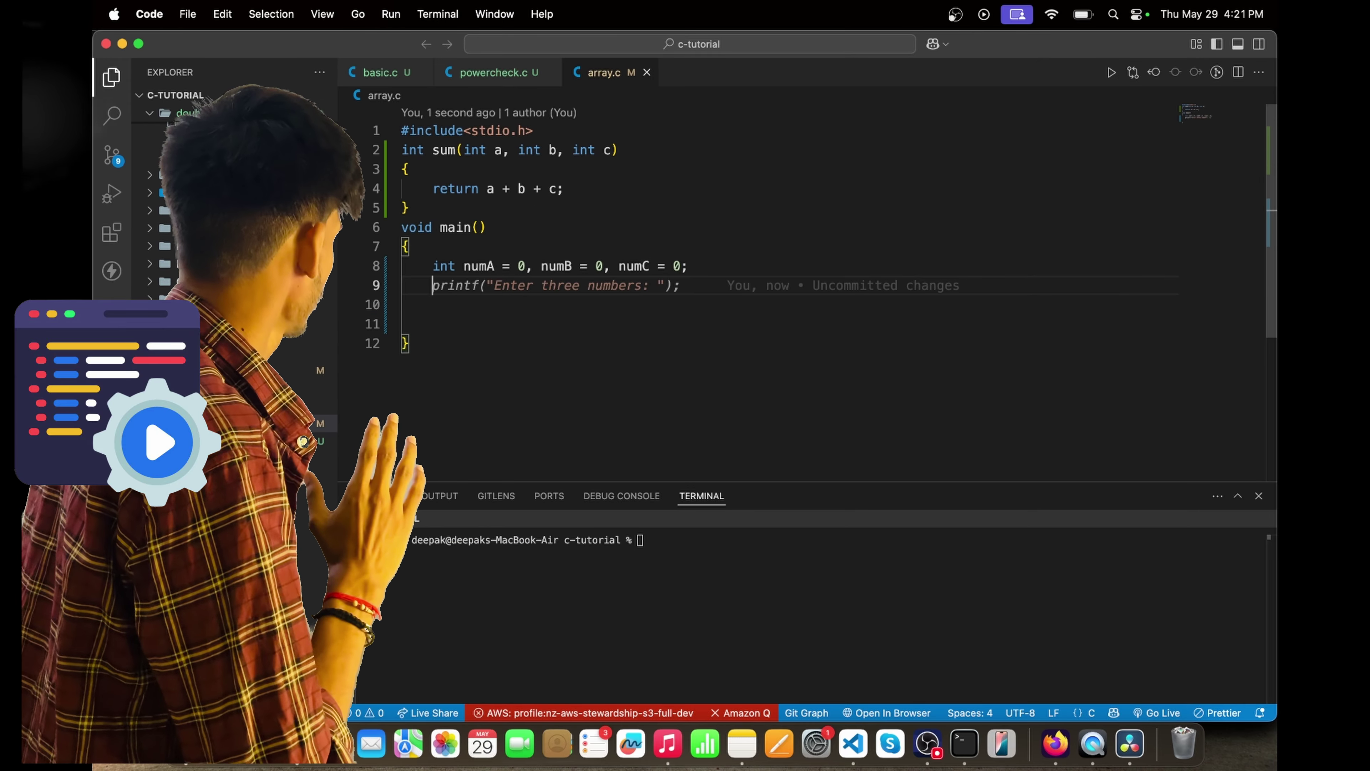
key(Return)
key(Tab)
key(Return)
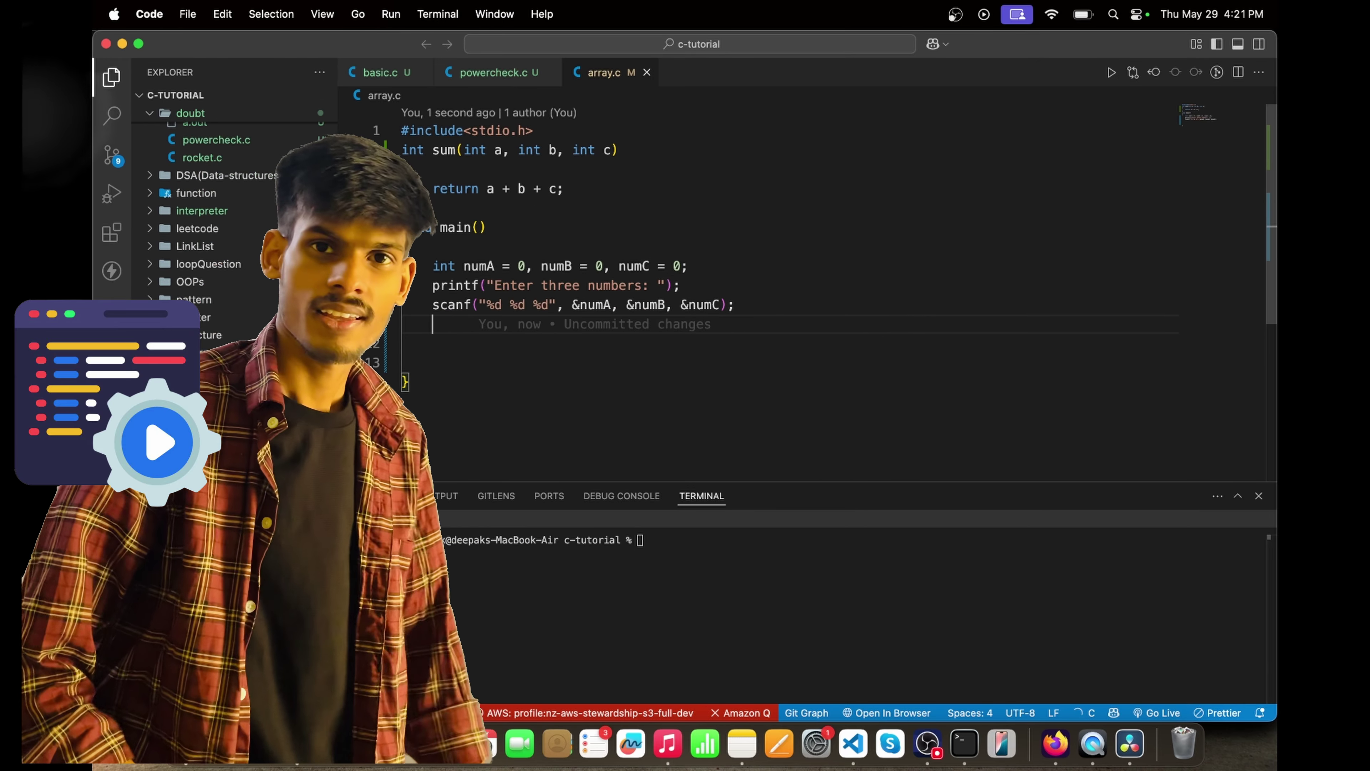
key(Tab)
key(Return)
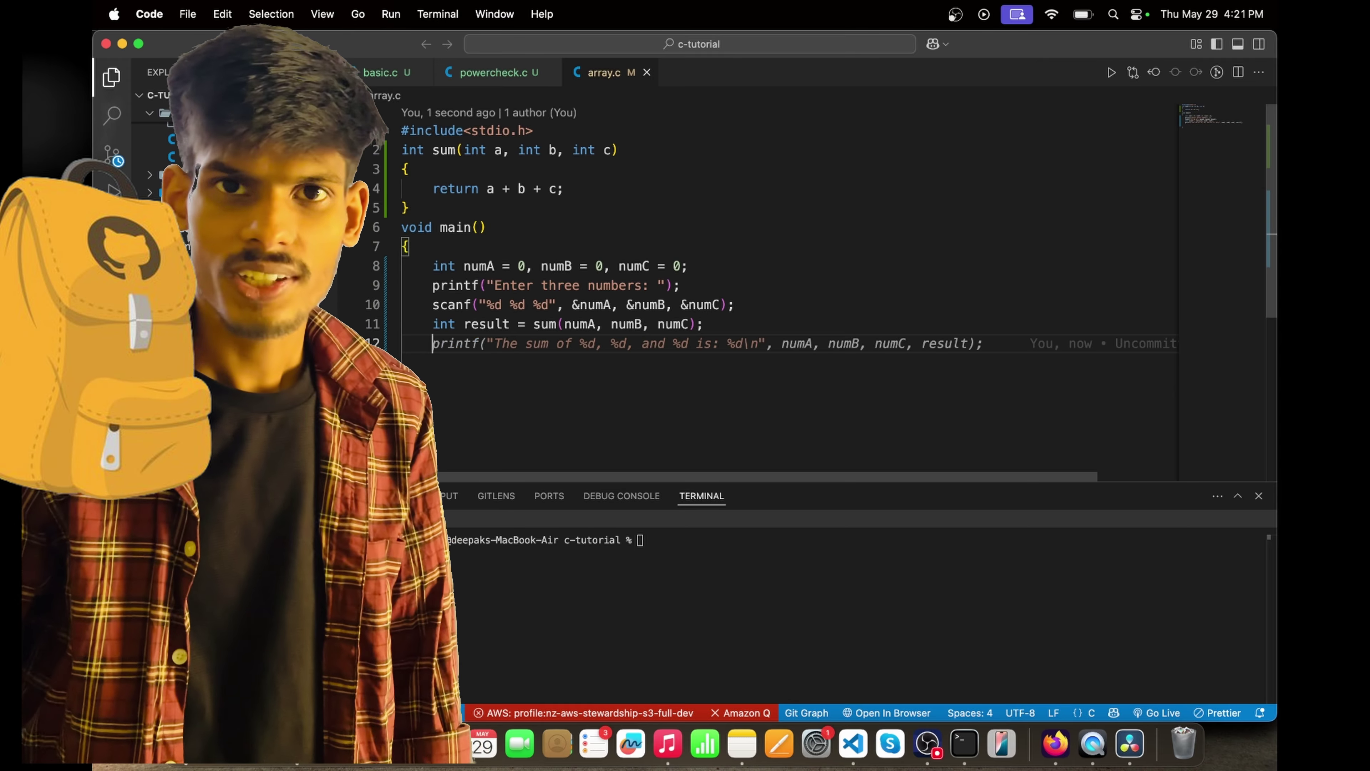
key(Tab)
key(Return)
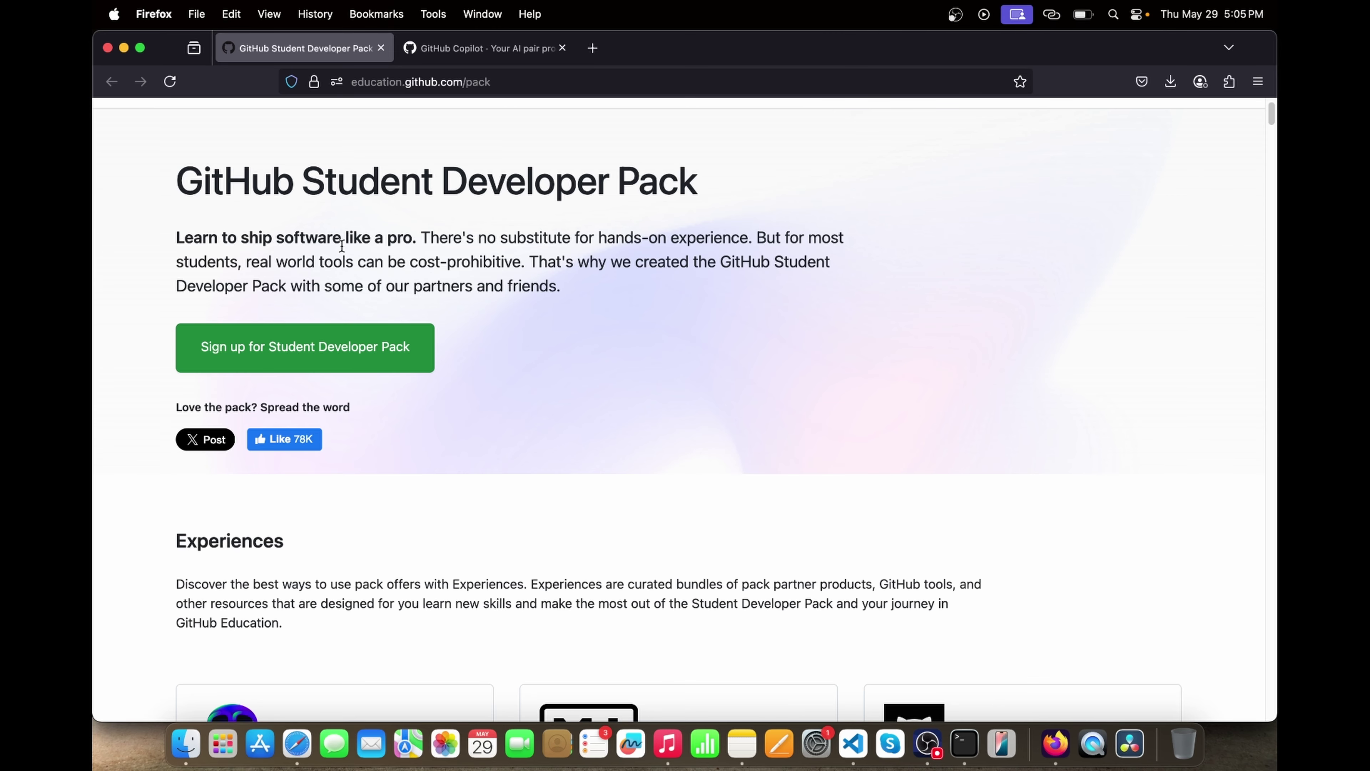
- Highlight the Student Developer Pack title and opening paragraph, then clear the selection
scroll(199, 187, up, 2)
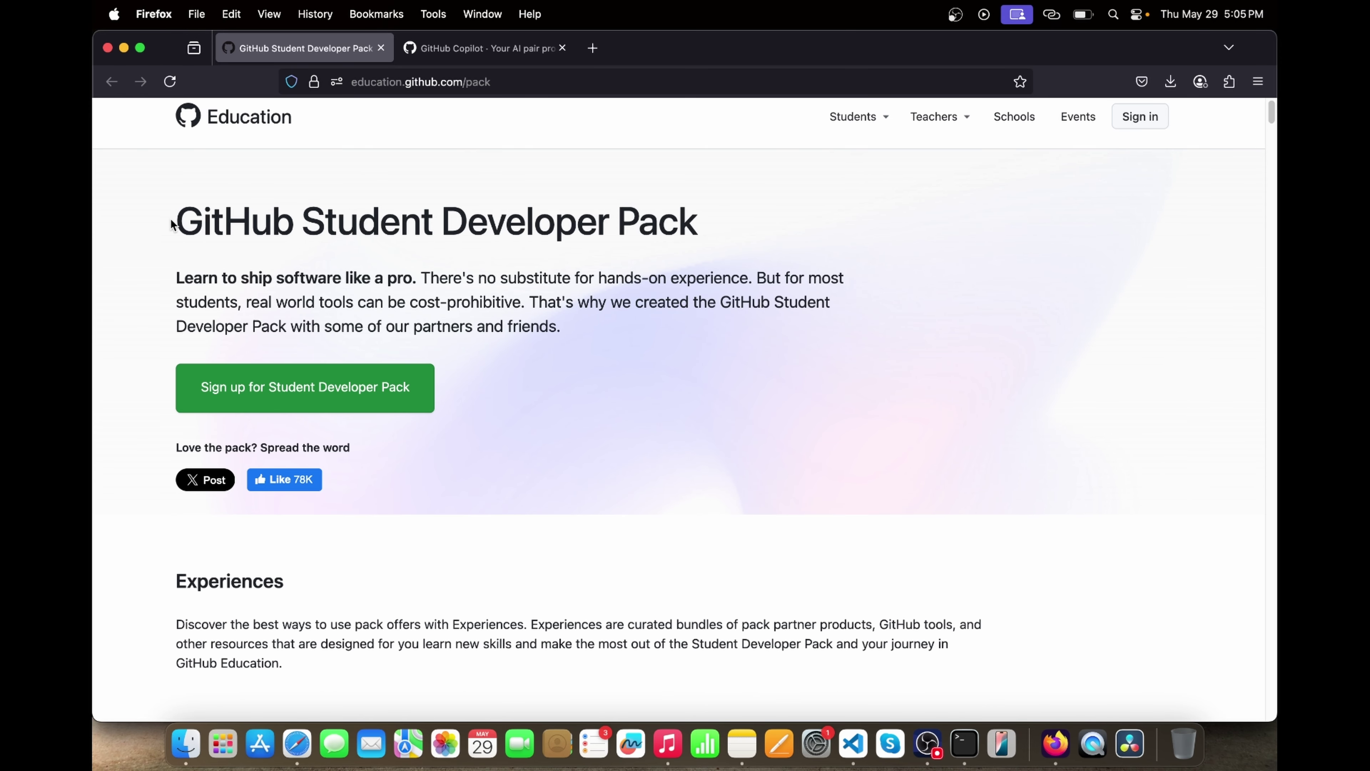
drag(171, 221, 596, 309)
click(596, 309)
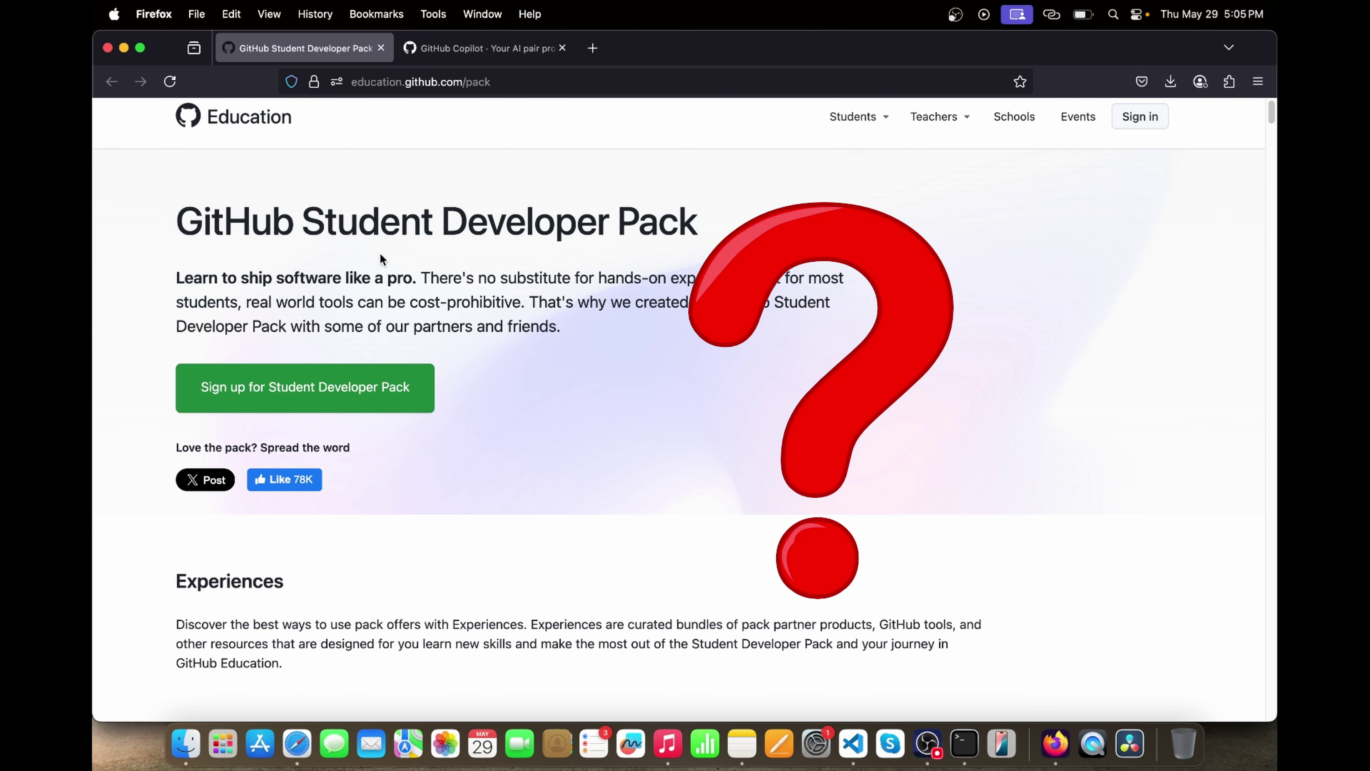
drag(354, 279, 390, 281)
click(398, 309)
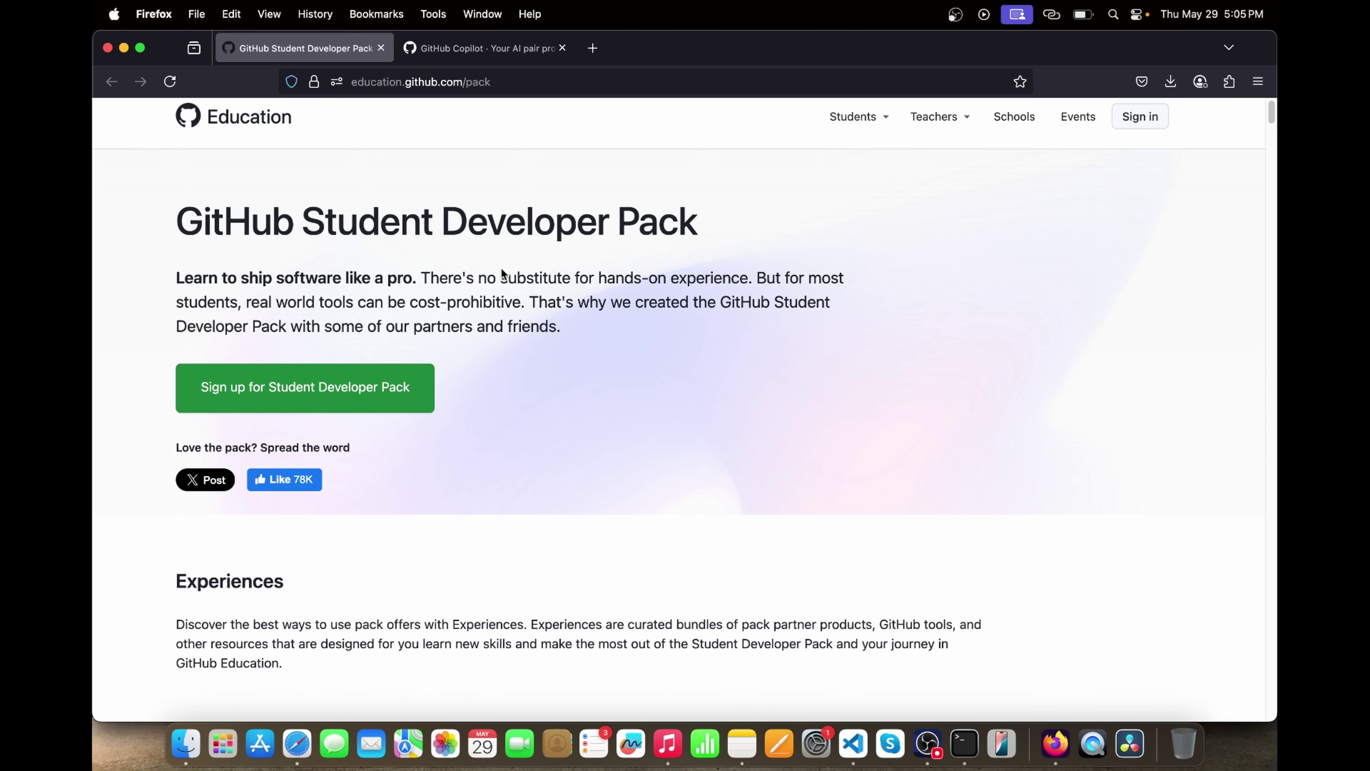
- Highlight the Experiences intro and scroll down to the All offers section
scroll(550, 422, down, 10)
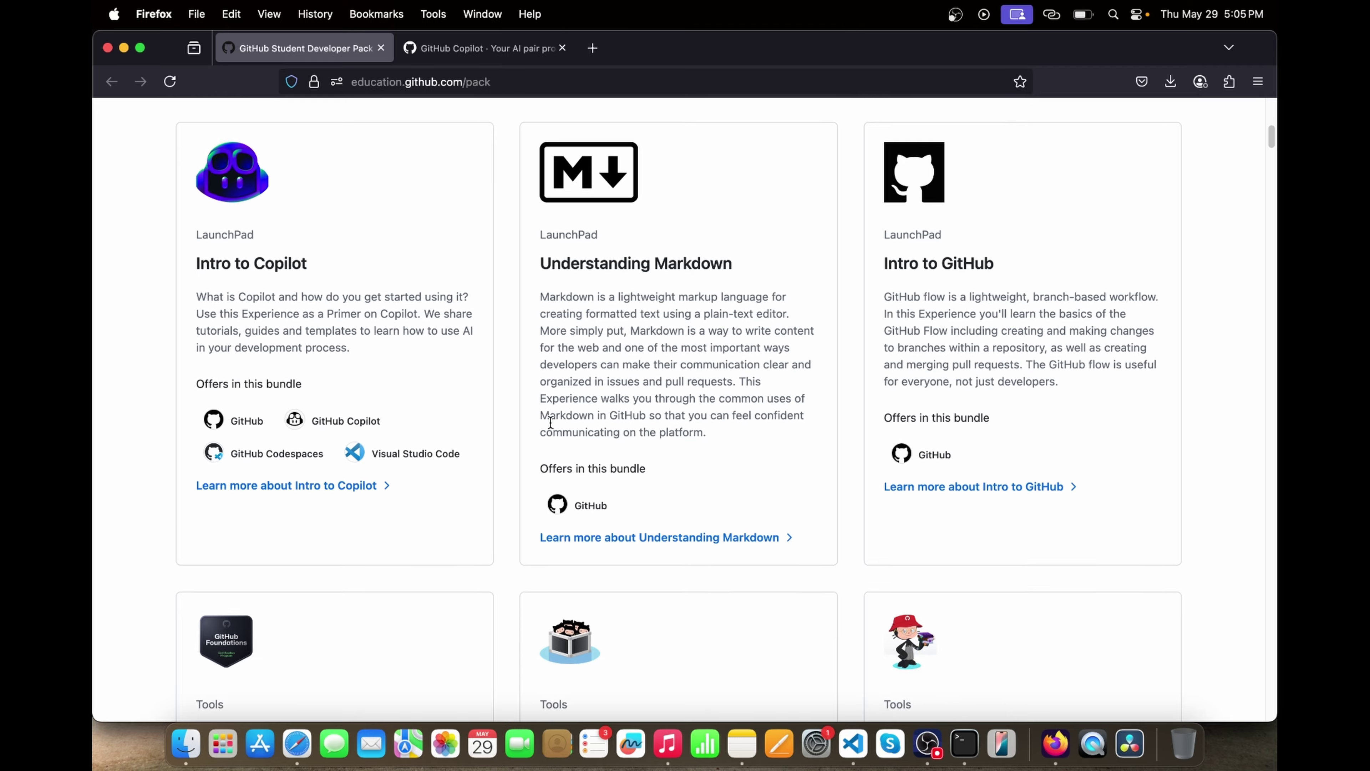
scroll(550, 422, up, 3)
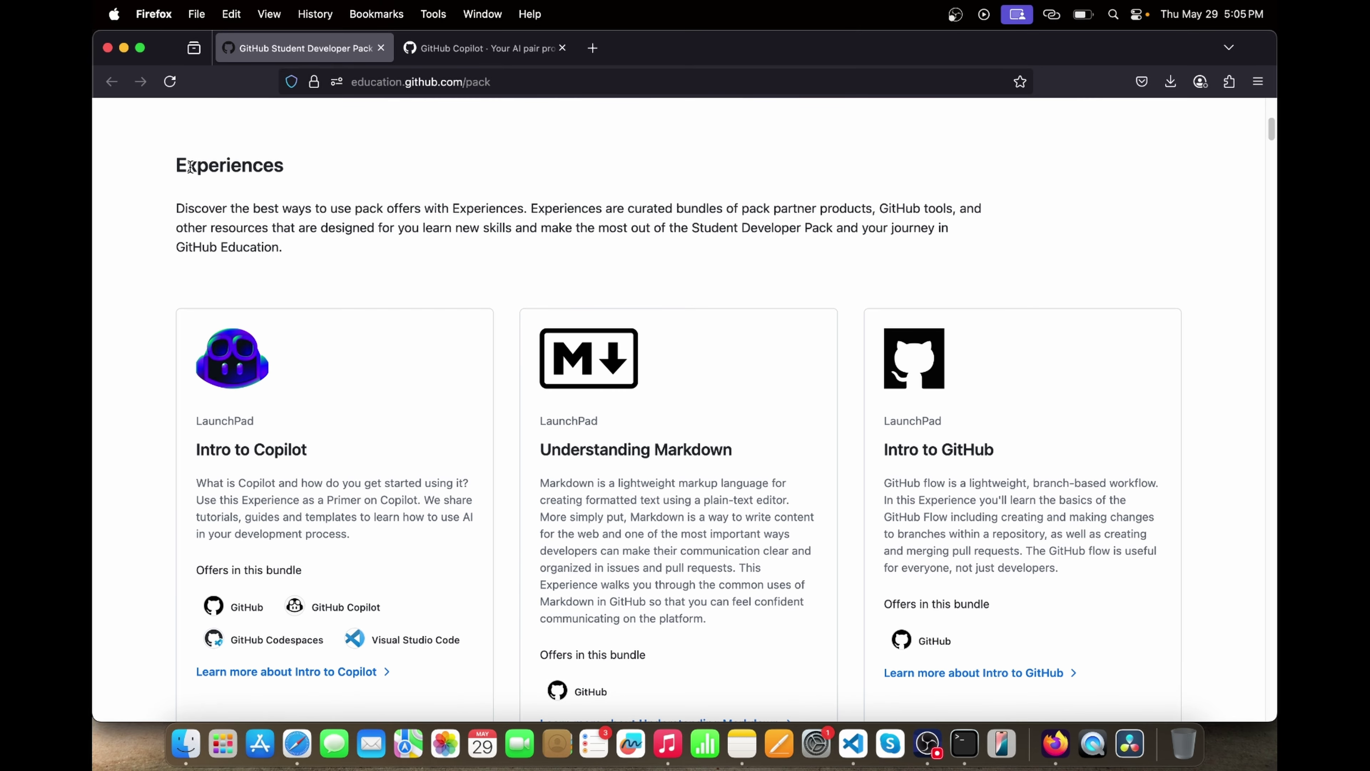
drag(190, 167, 370, 285)
scroll(370, 284, down, 20)
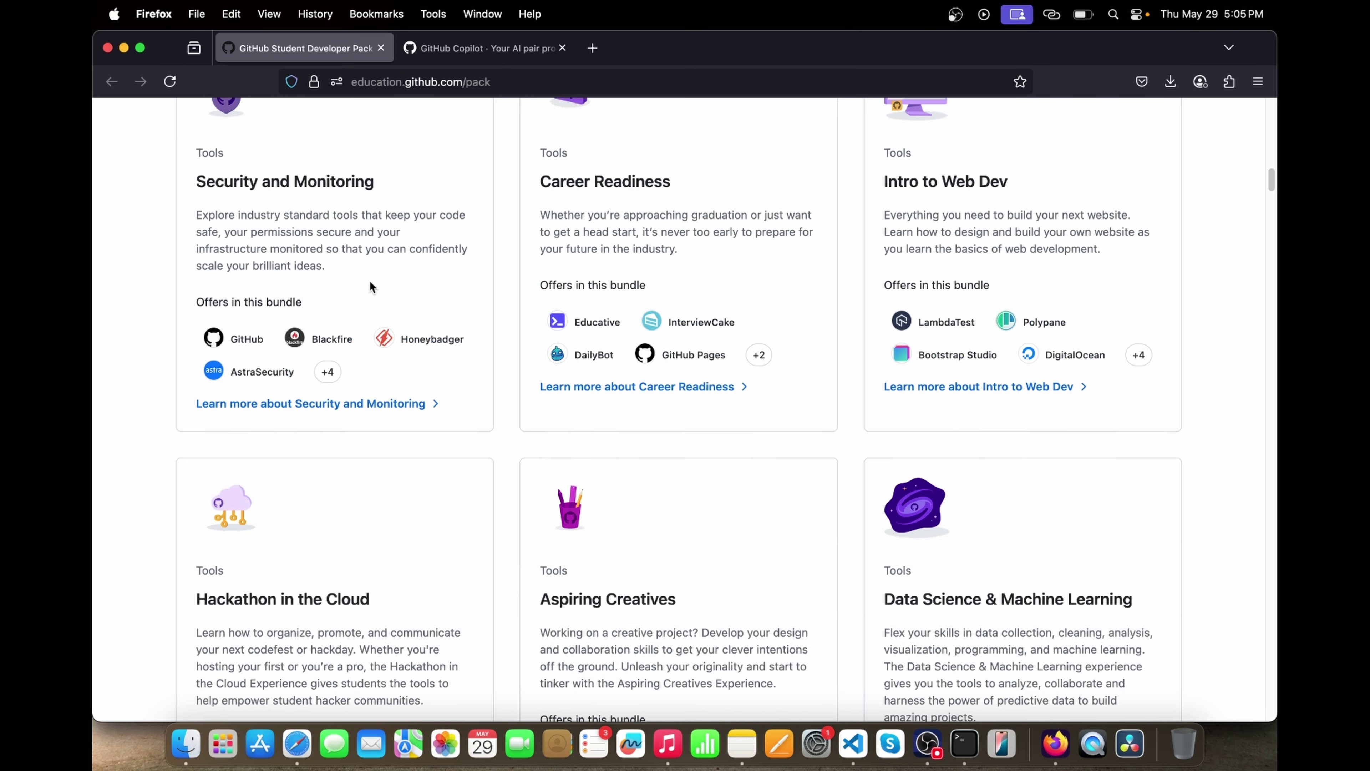
scroll(370, 282, down, 20)
- Highlight the Namecheap offer text and DigitalOcean's $200 platform credit offer
scroll(370, 281, down, 4)
scroll(490, 361, down, 2)
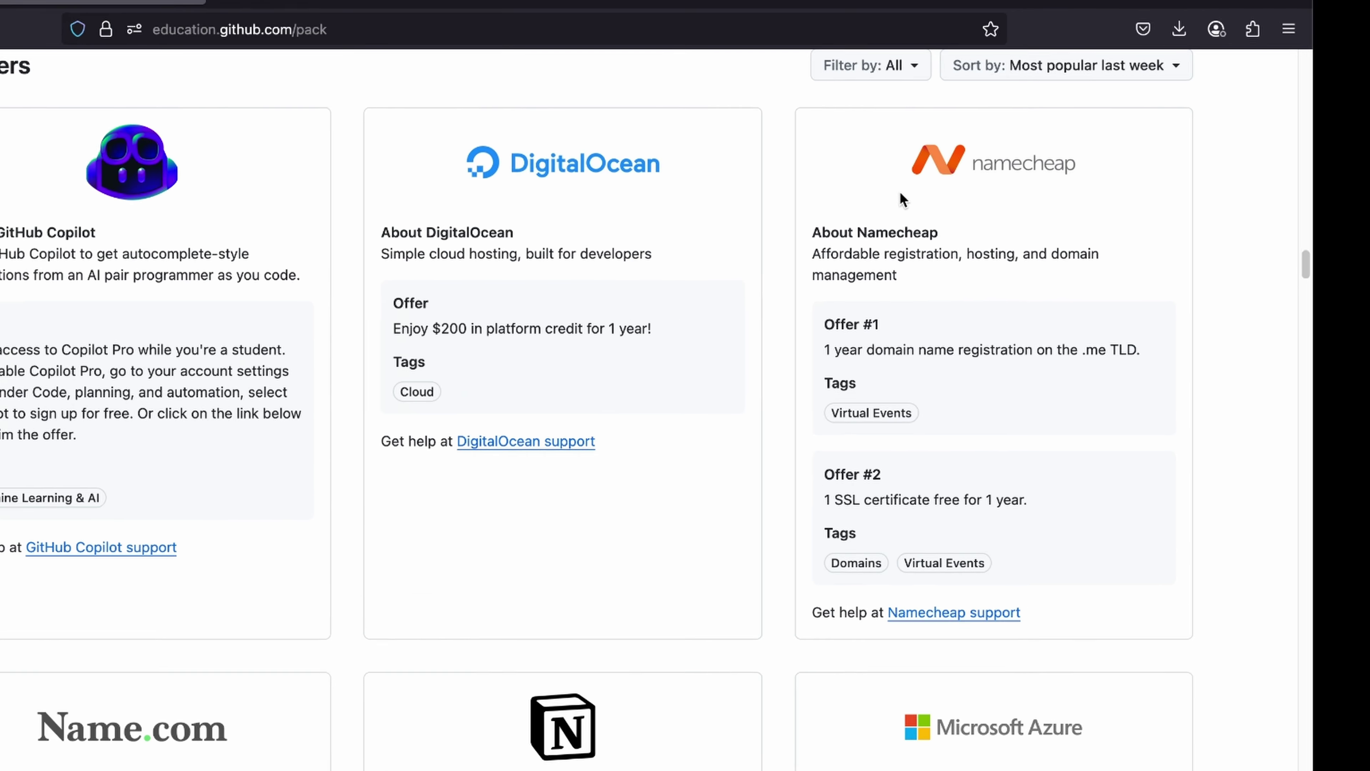
drag(823, 234, 963, 406)
drag(454, 327, 661, 327)
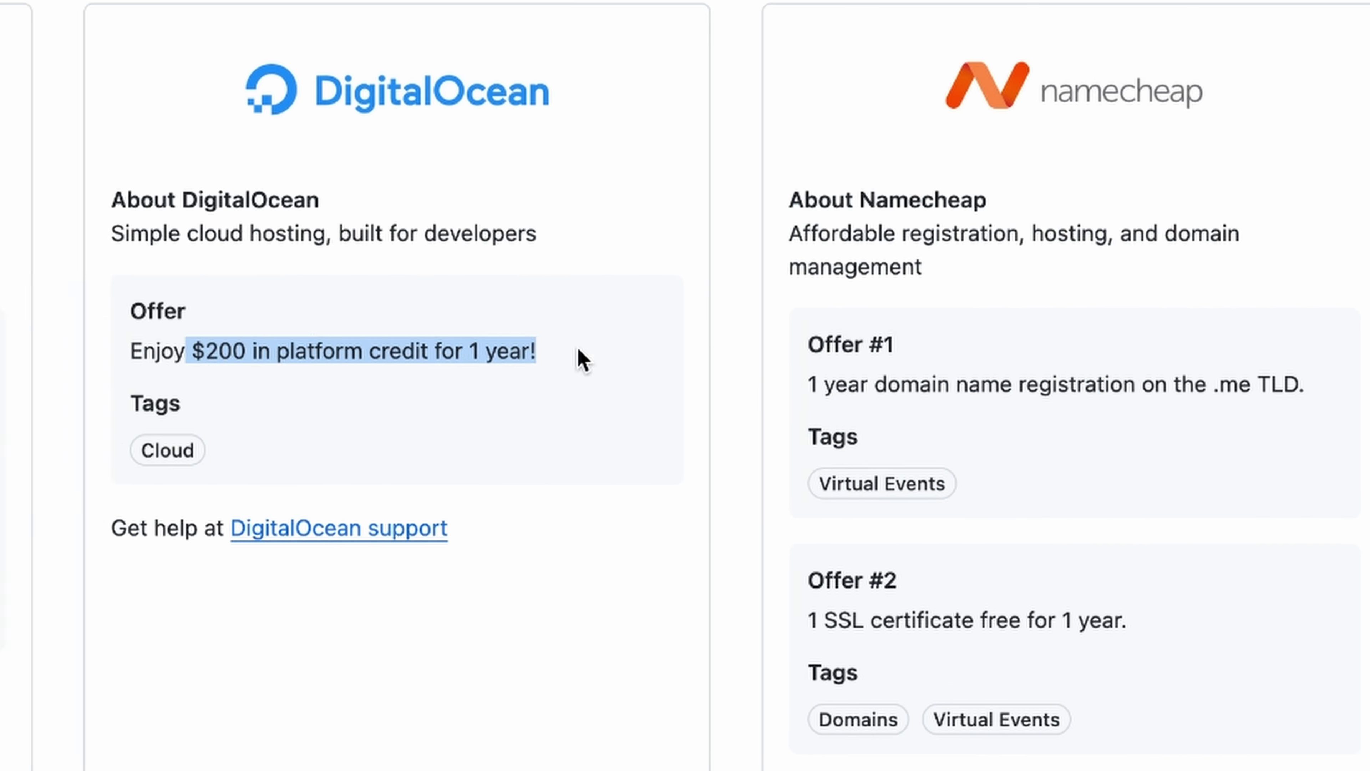
drag(485, 346, 494, 349)
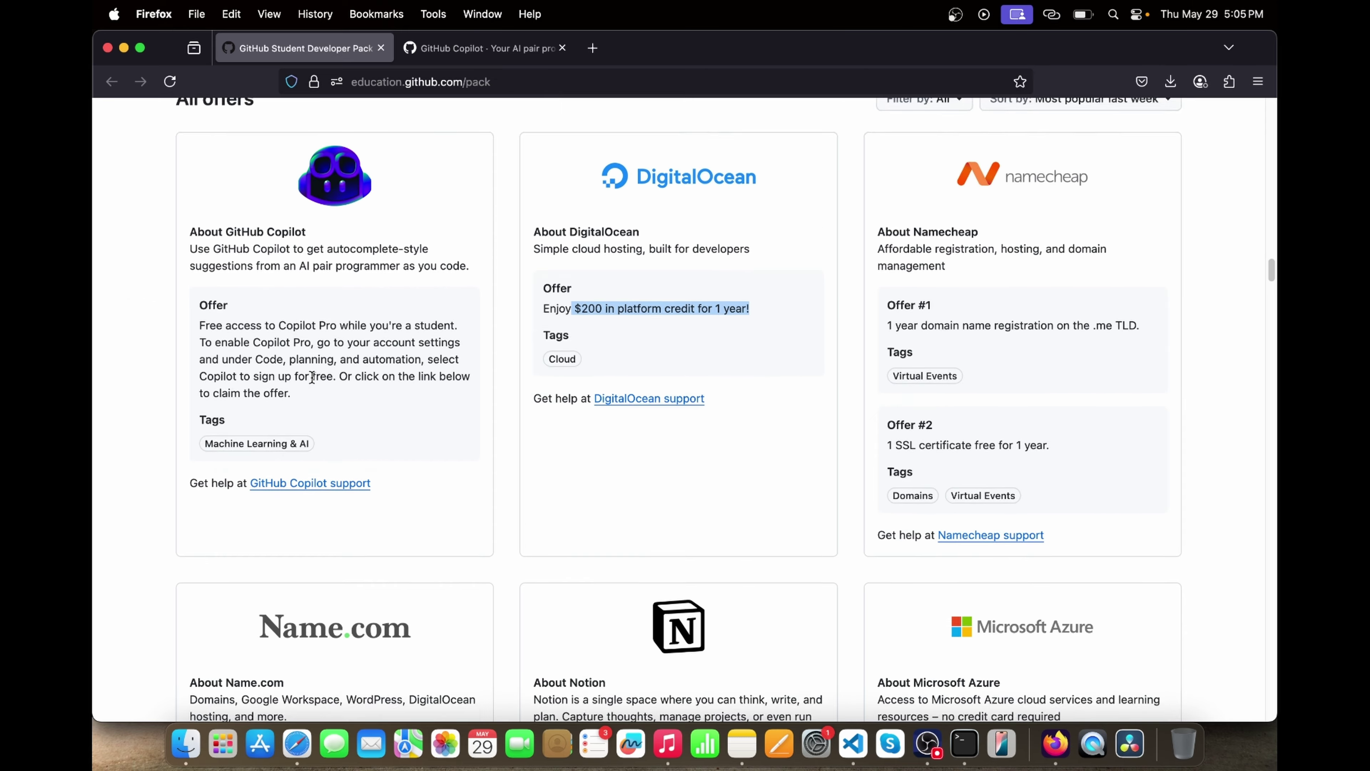
- Scroll down the offers list to the Name.com, Notion and Microsoft Azure offers
scroll(261, 424, down, 5)
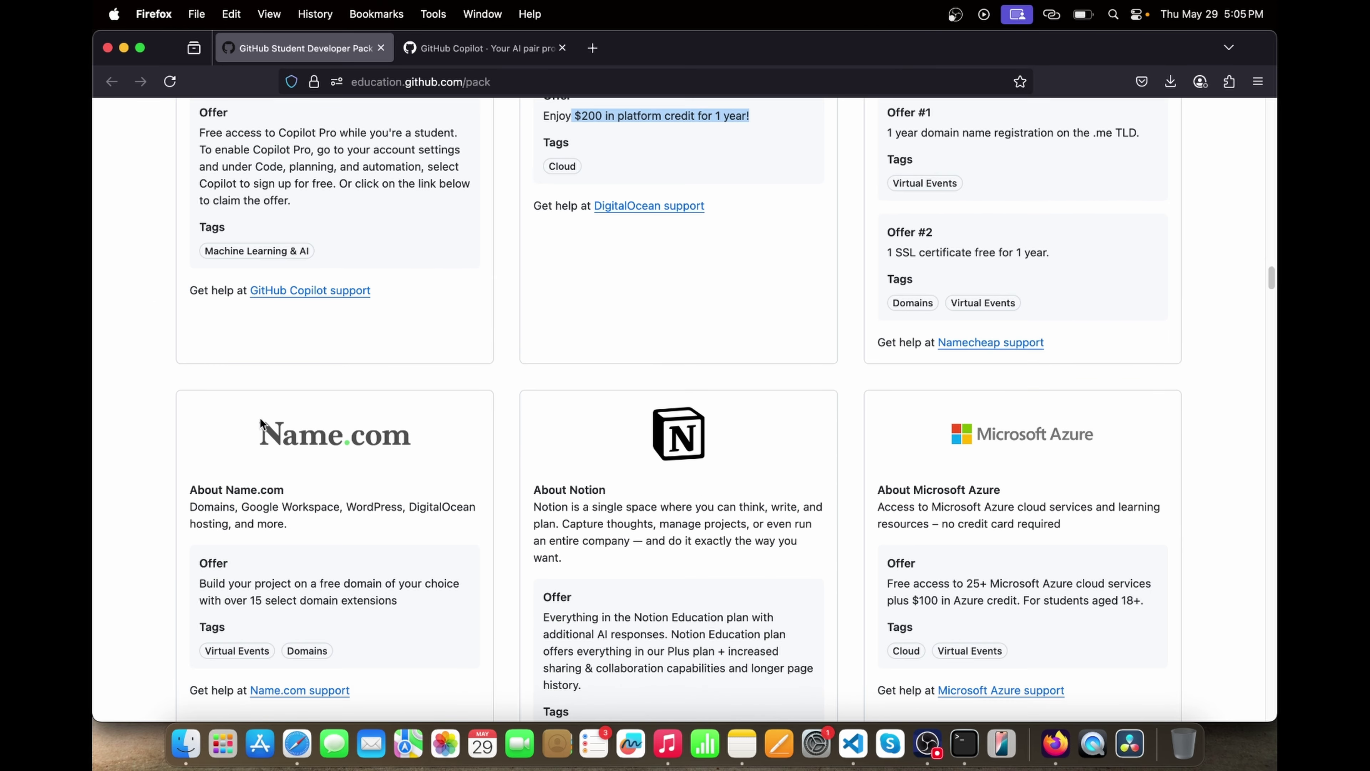
drag(266, 423, 322, 468)
scroll(335, 616, down, 3)
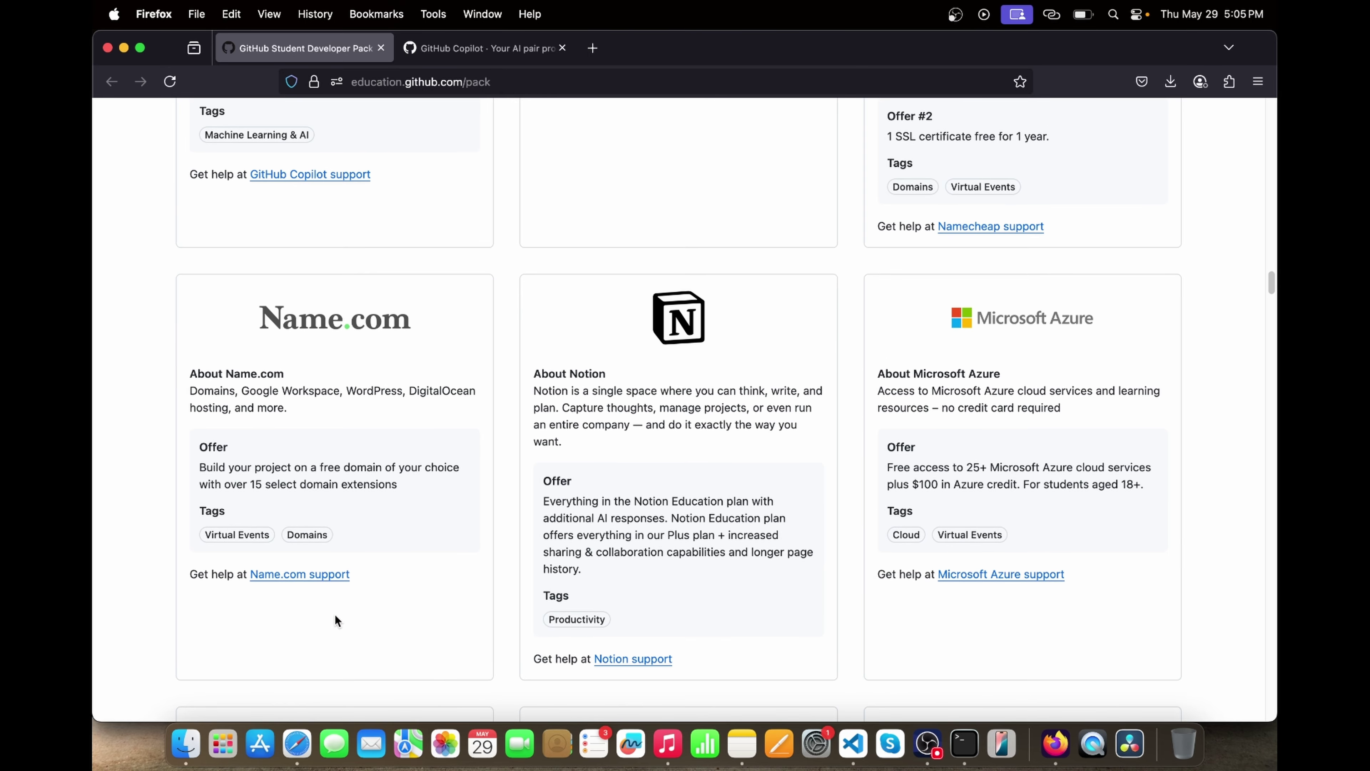
scroll(335, 615, down, 15)
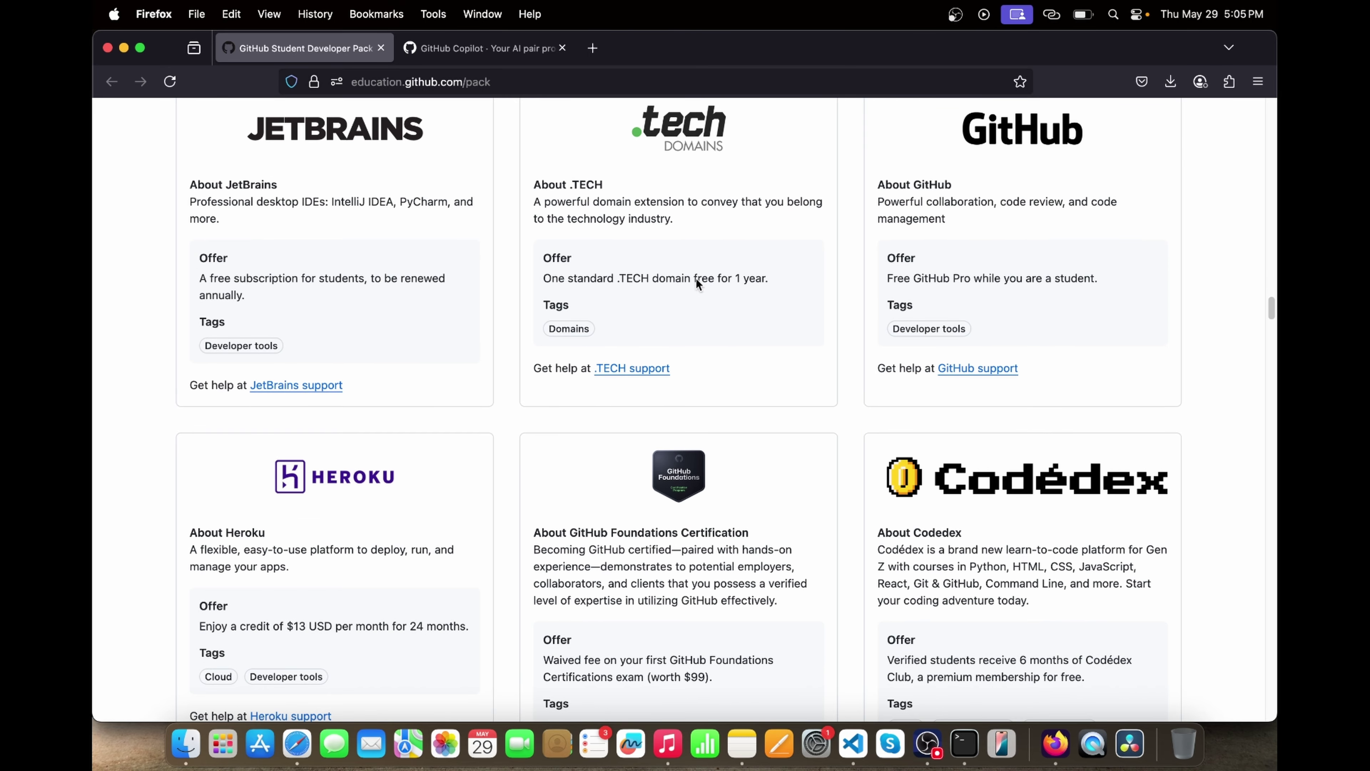
scroll(681, 249, up, 3)
scroll(671, 264, up, 20)
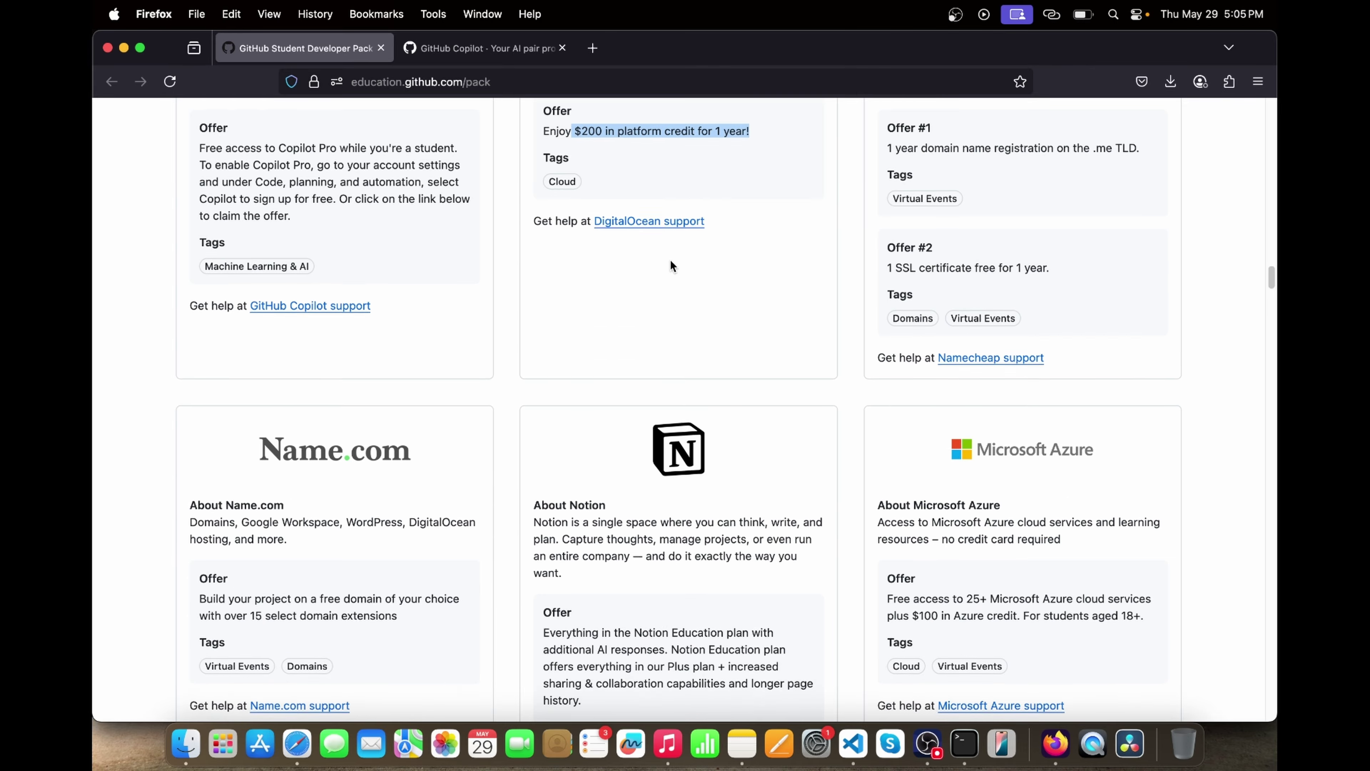
scroll(672, 265, down, 12)
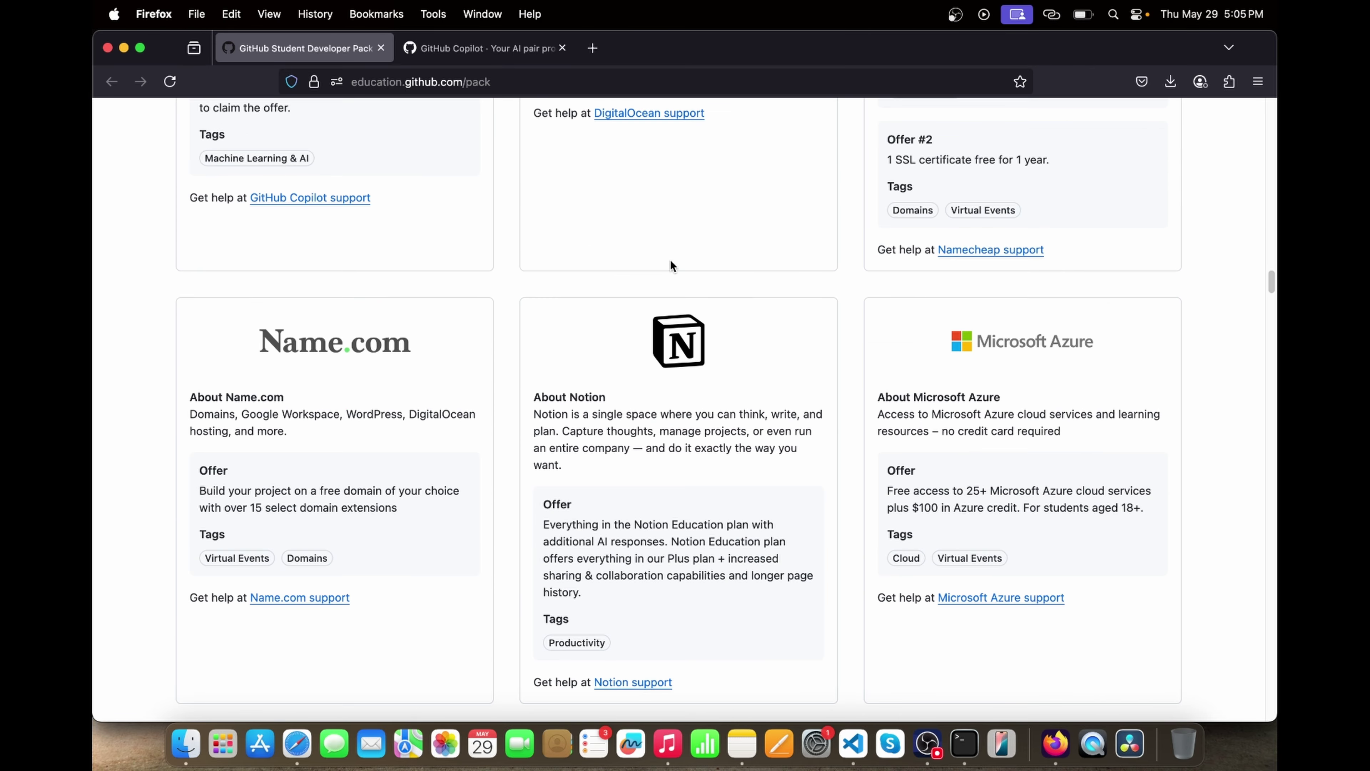
- Highlight the FrontendMasters and Educative offer details, then clear the highlight
scroll(672, 264, down, 20)
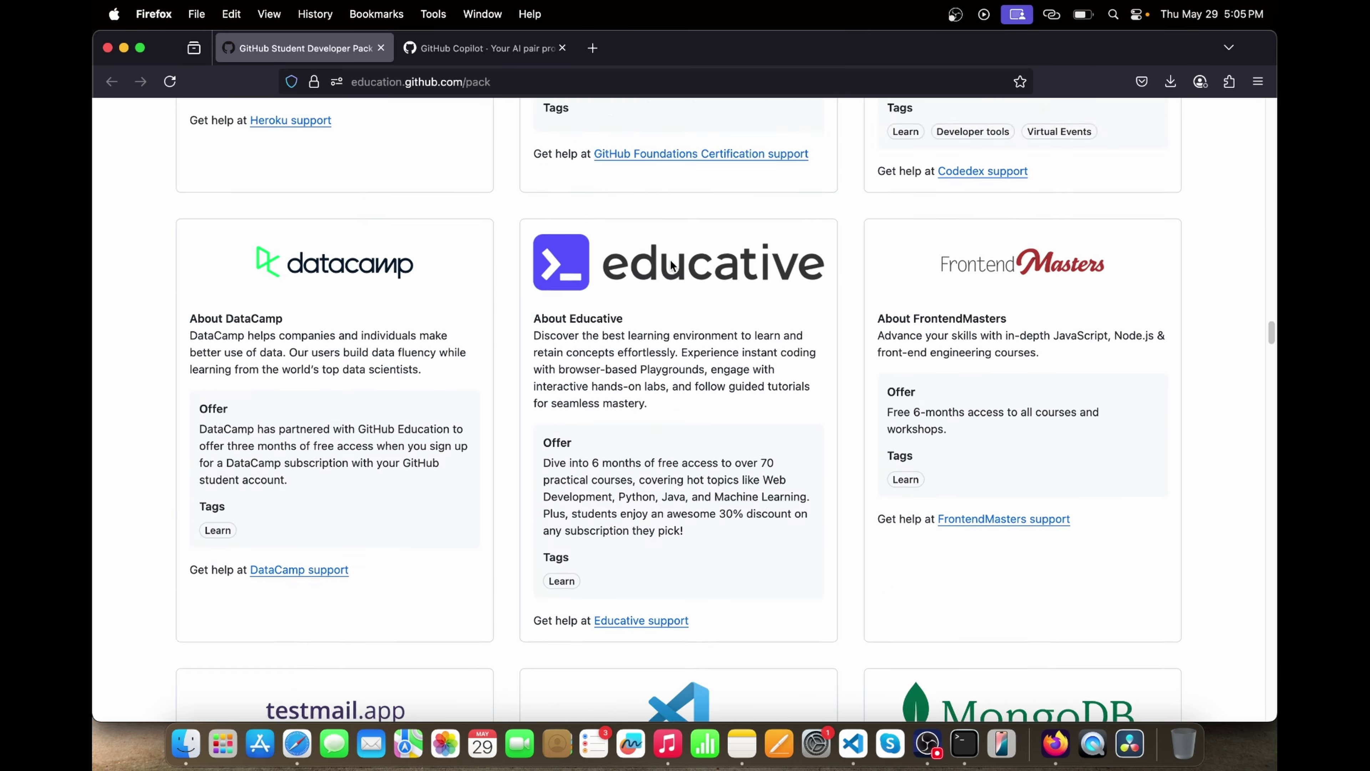
scroll(670, 259, up, 15)
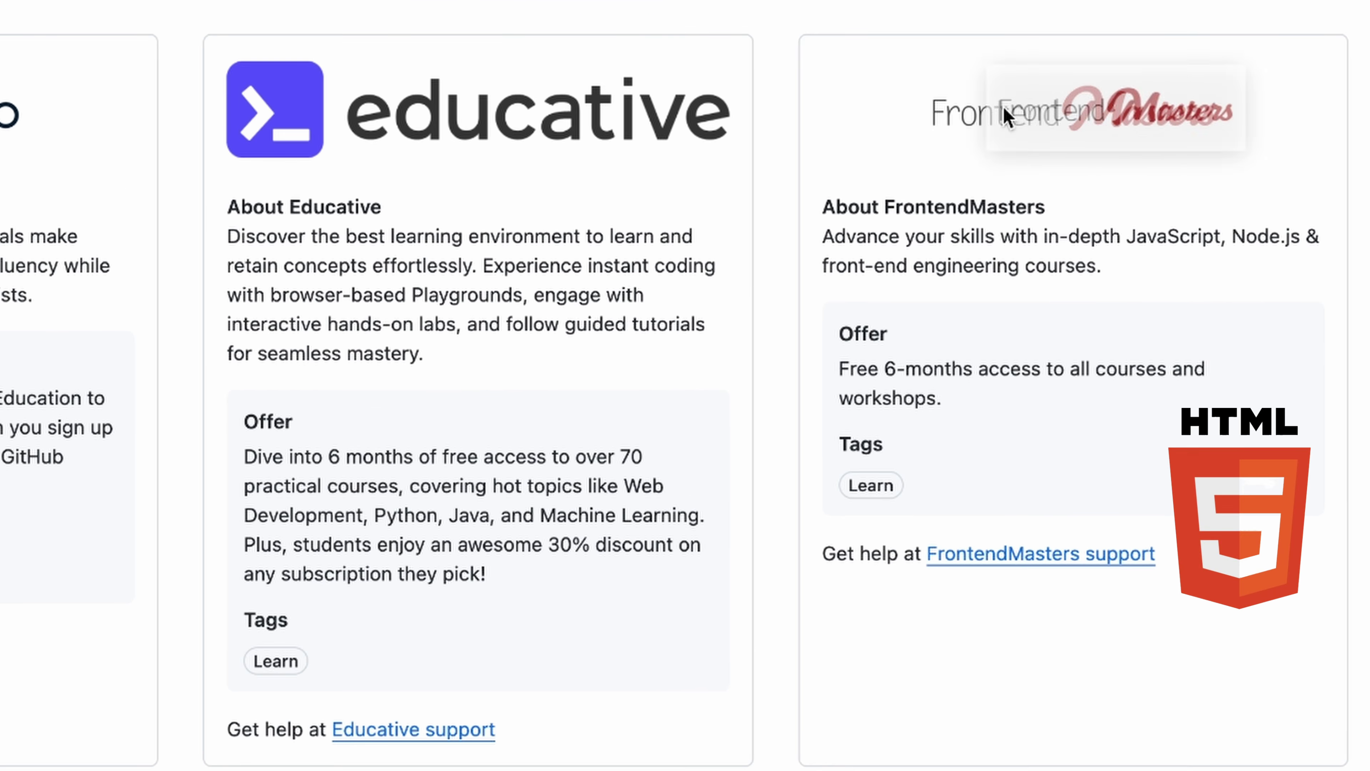
drag(898, 361, 1003, 393)
drag(276, 207, 361, 609)
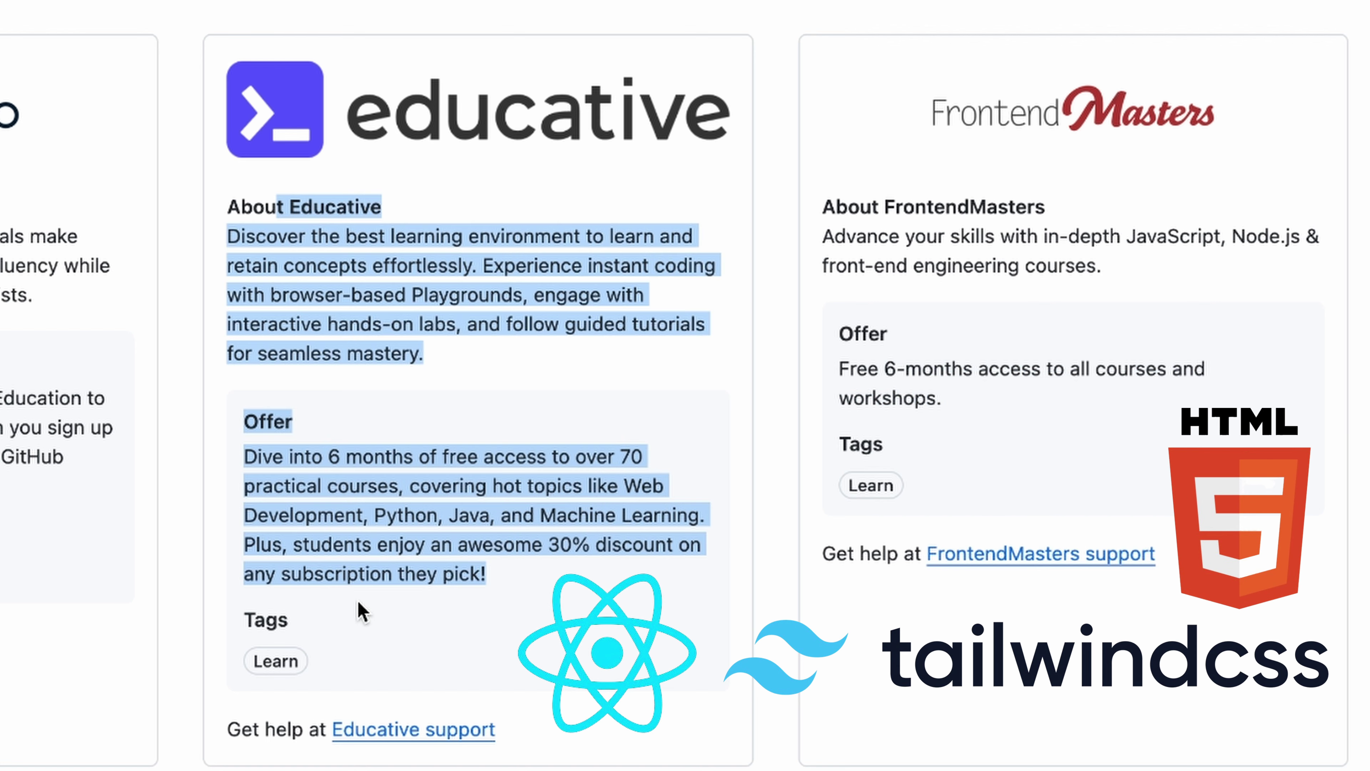
click(559, 507)
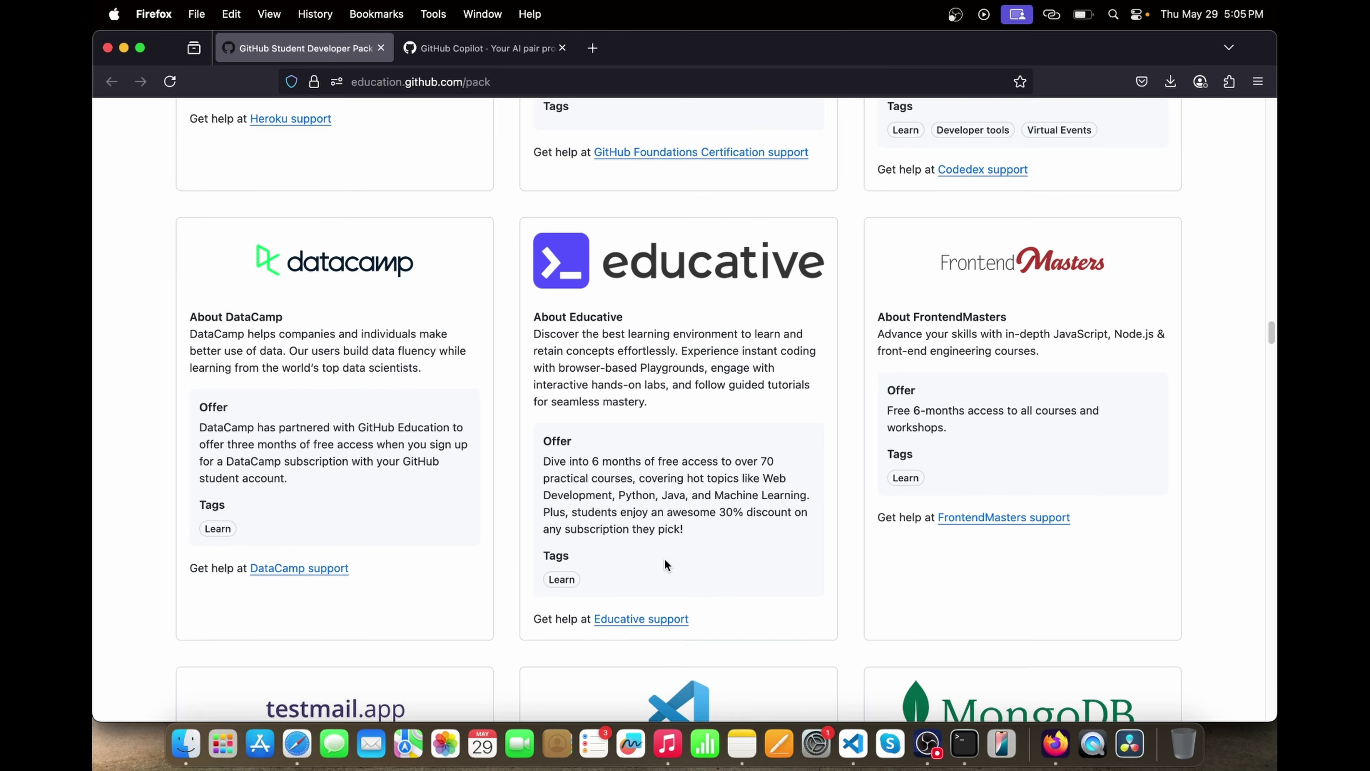
- Scroll through the remaining offers and back up toward the page header
scroll(664, 559, down, 2)
scroll(664, 559, down, 20)
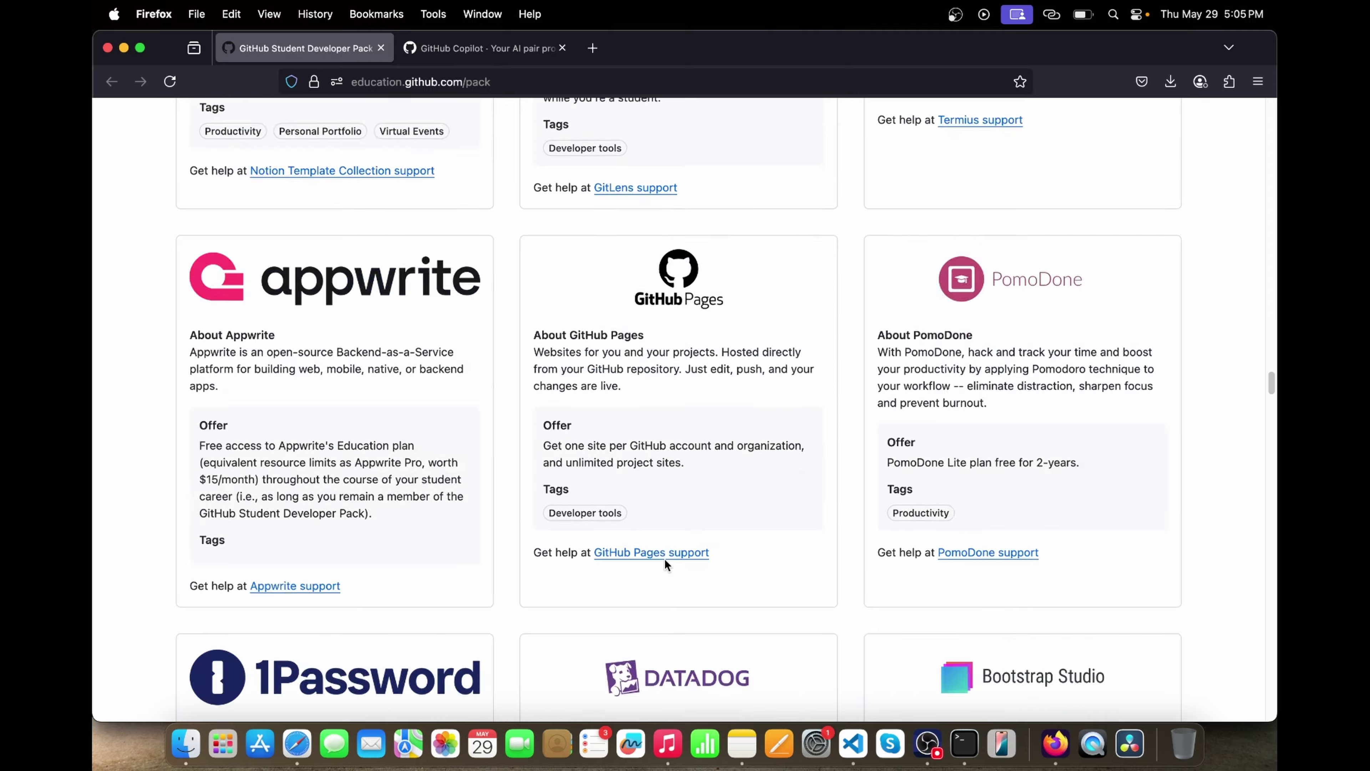
scroll(665, 560, down, 10)
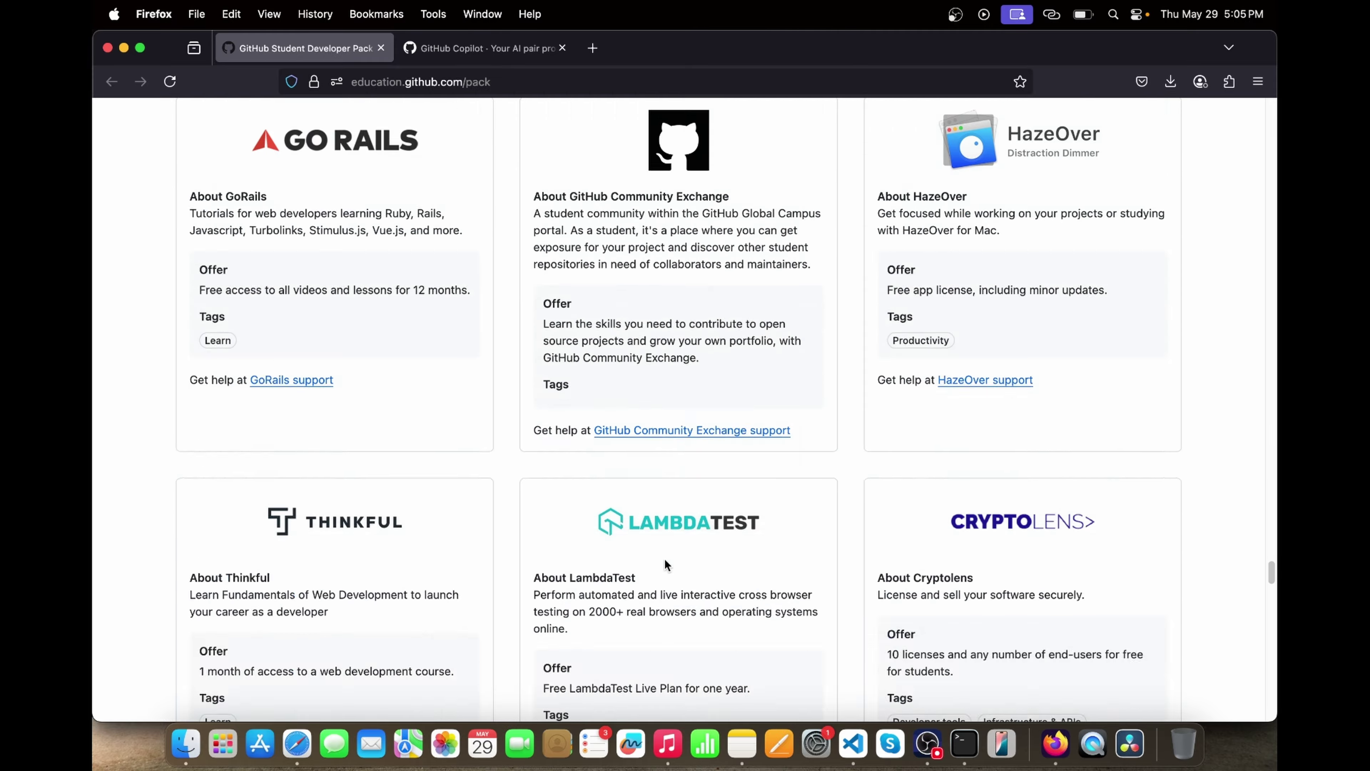
scroll(665, 560, up, 20)
scroll(665, 559, up, 20)
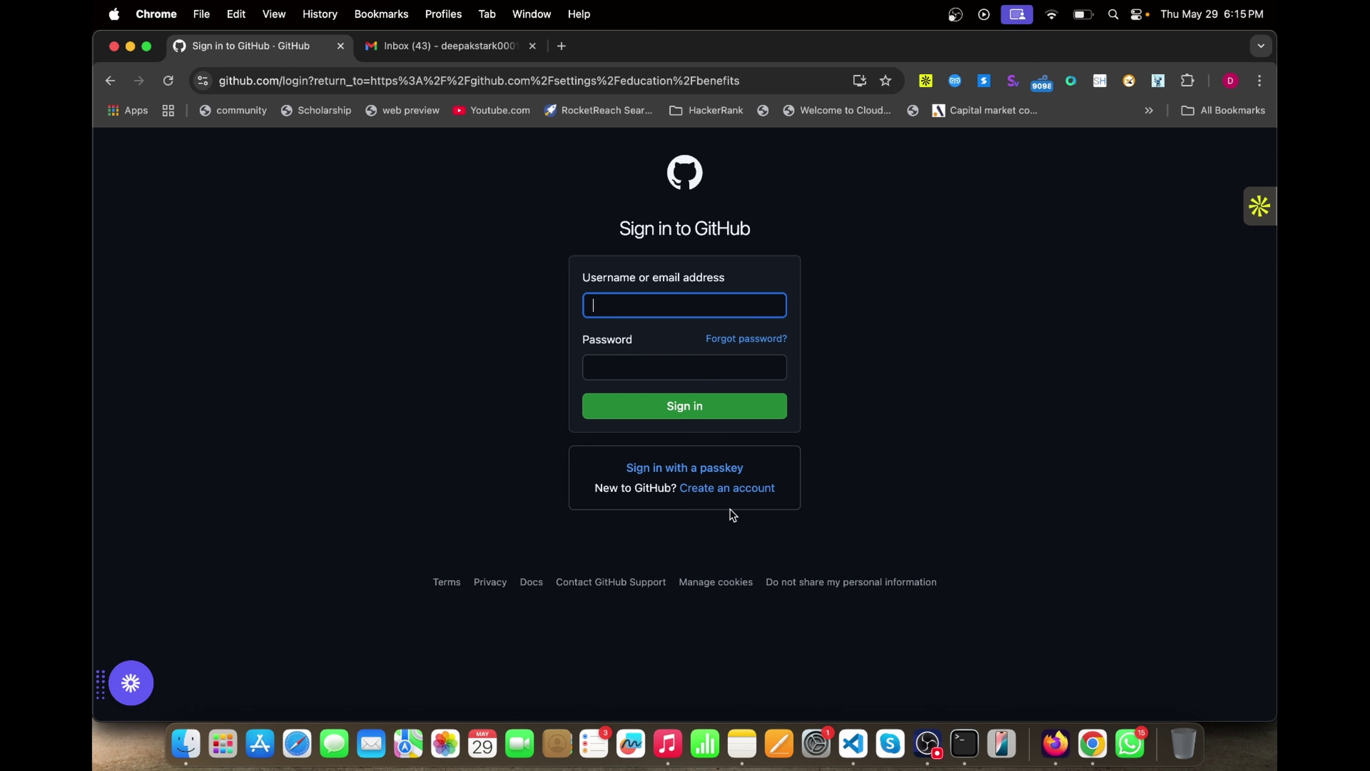
- Start creating a GitHub account, entering the account e-mail and password before the username field
click(712, 489)
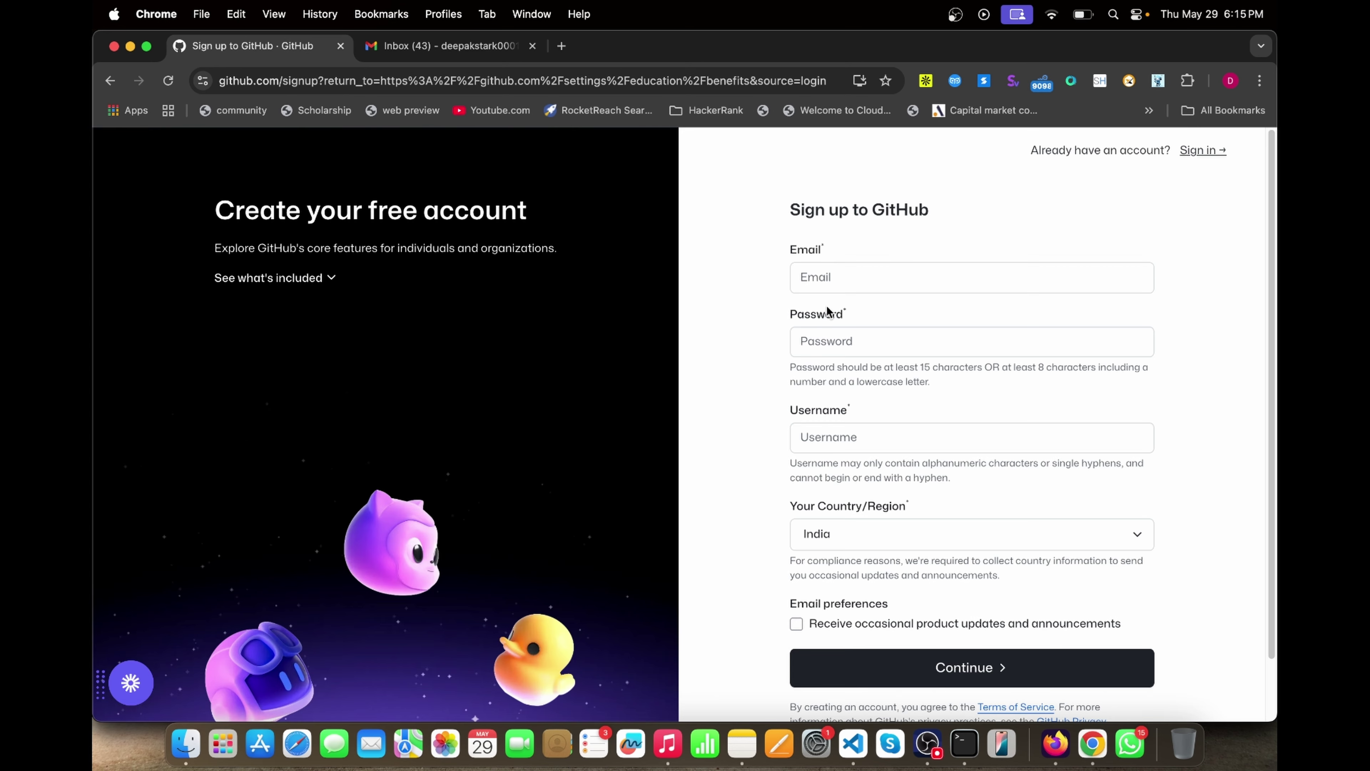
click(817, 276)
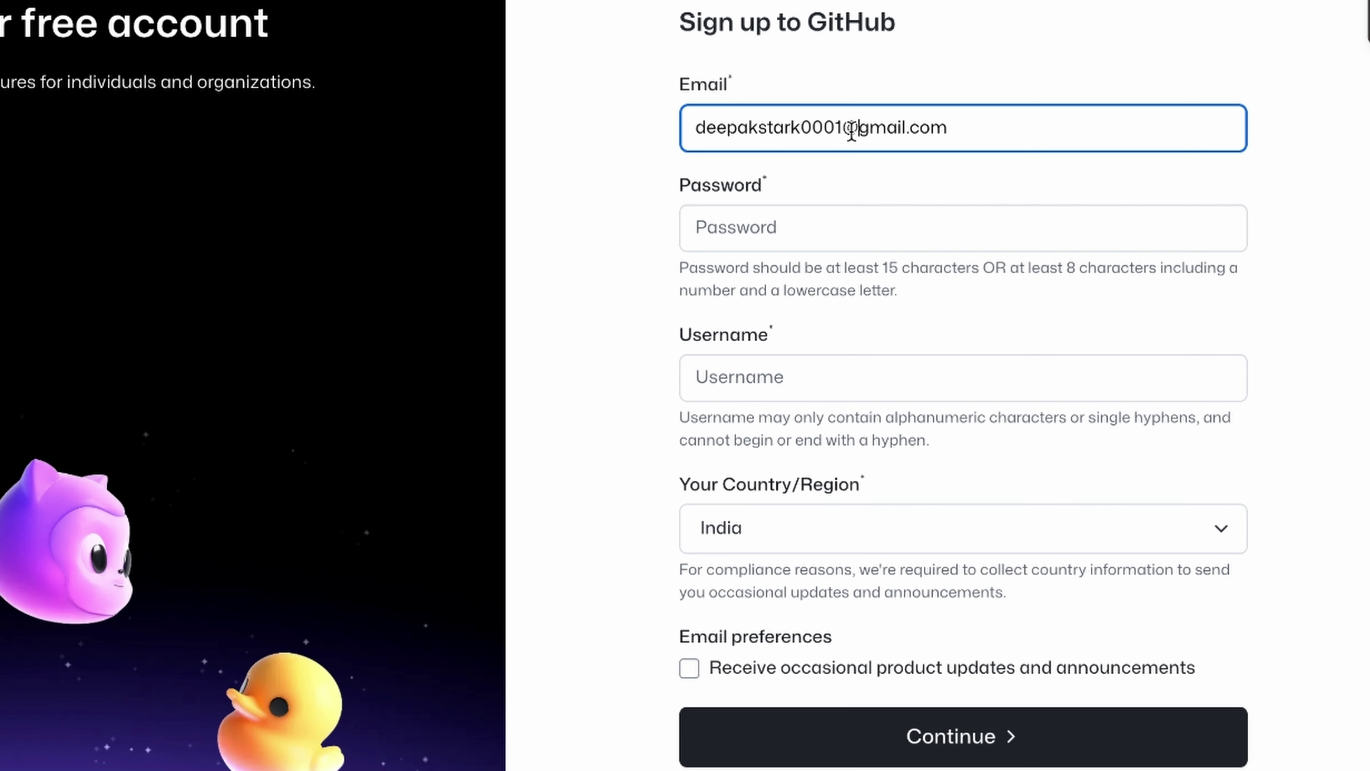
click(801, 227)
text(*)
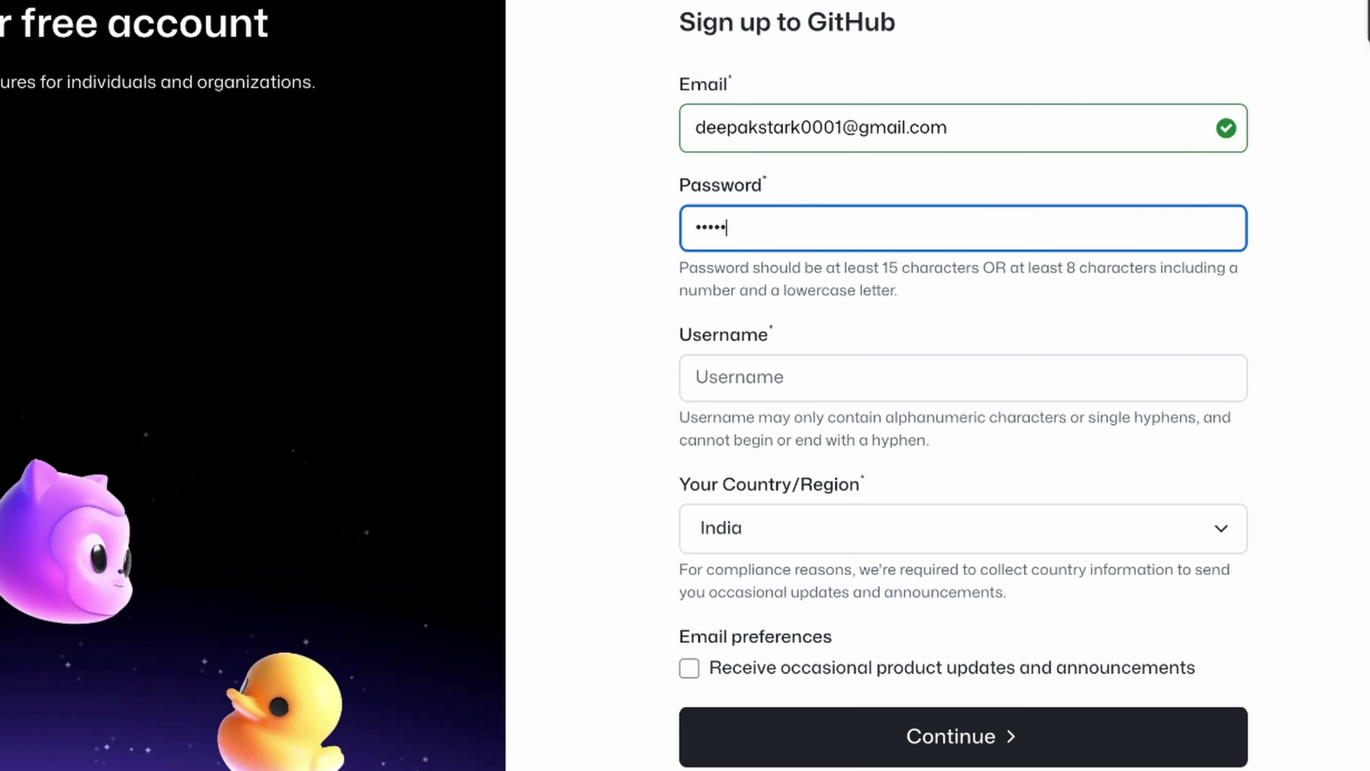
click(777, 380)
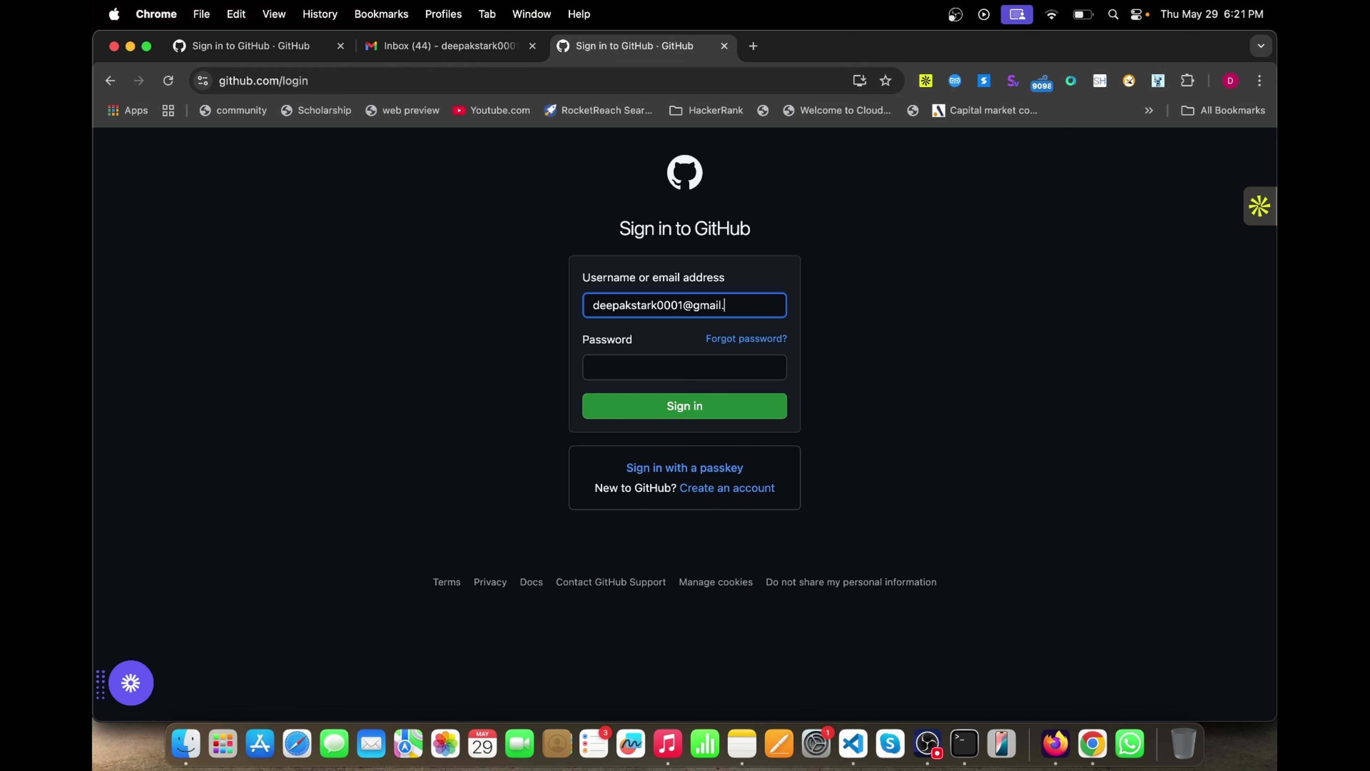
- Finish the e-mail, enter the password and sign in, then switch to the first login tab
text(com)
click(615, 368)
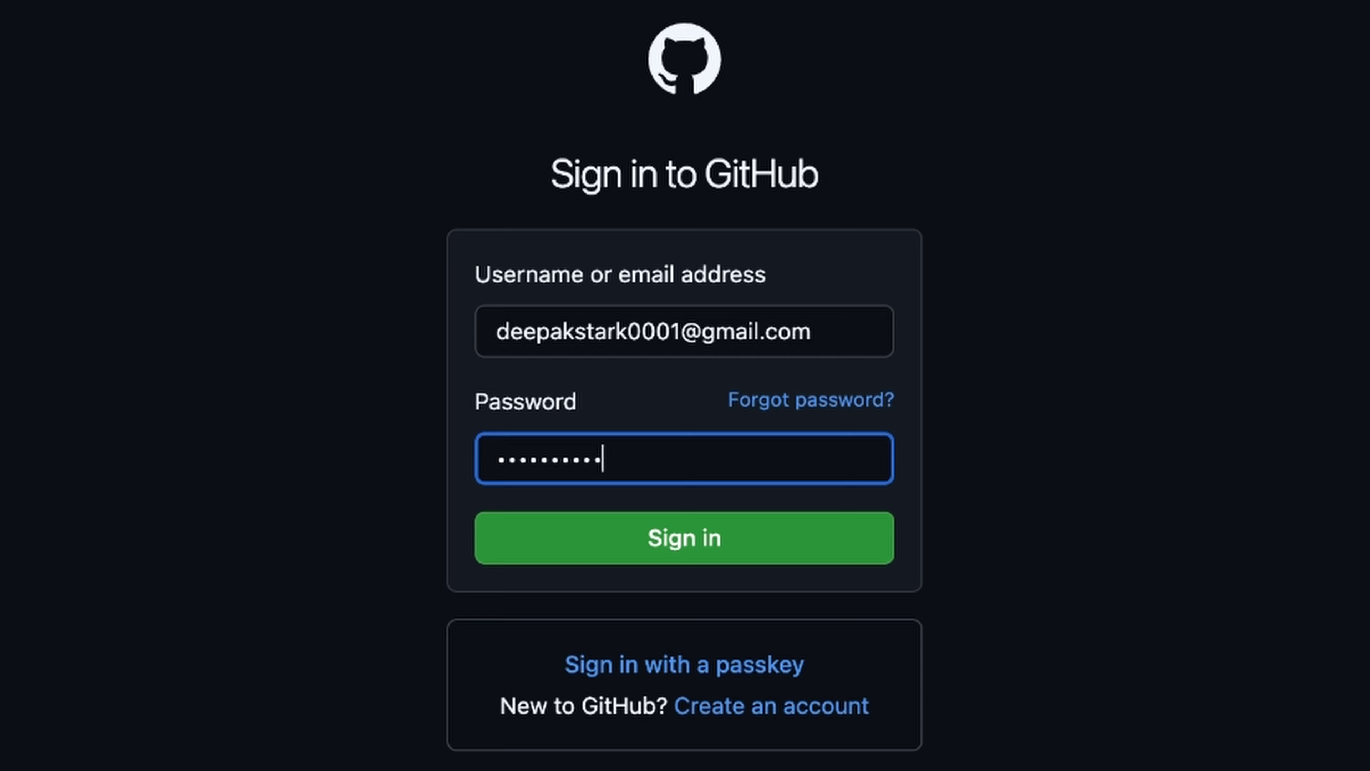
click(606, 535)
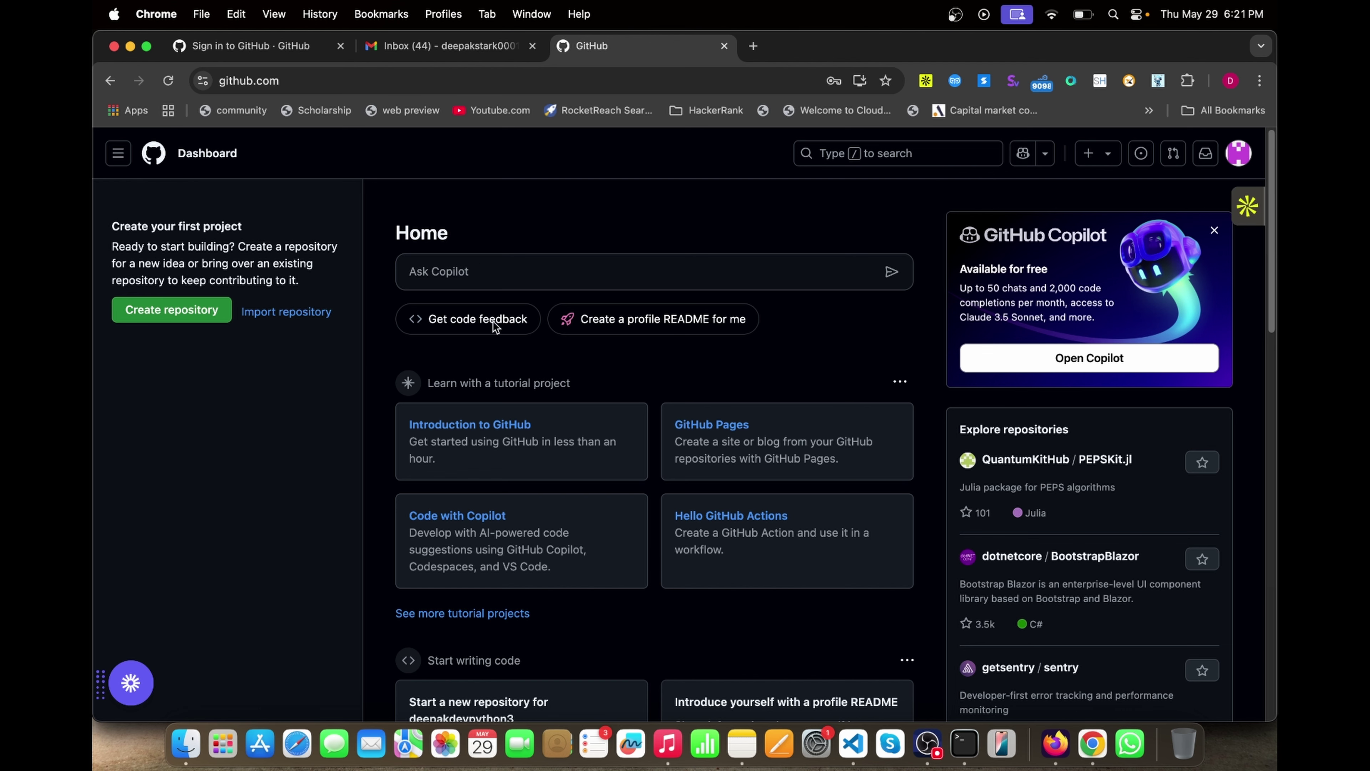
click(304, 50)
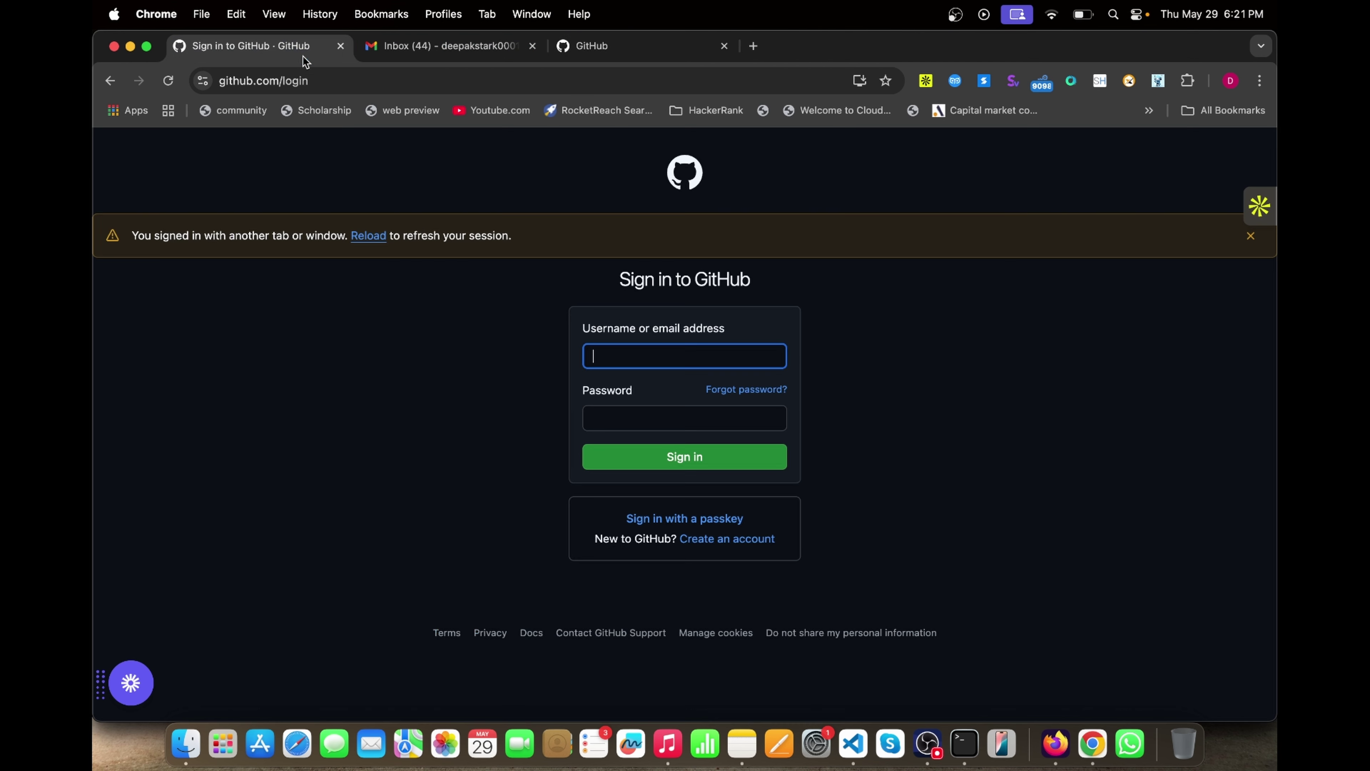
- Search Google for 'github student pack' and open the GitHub Education result
click(391, 83)
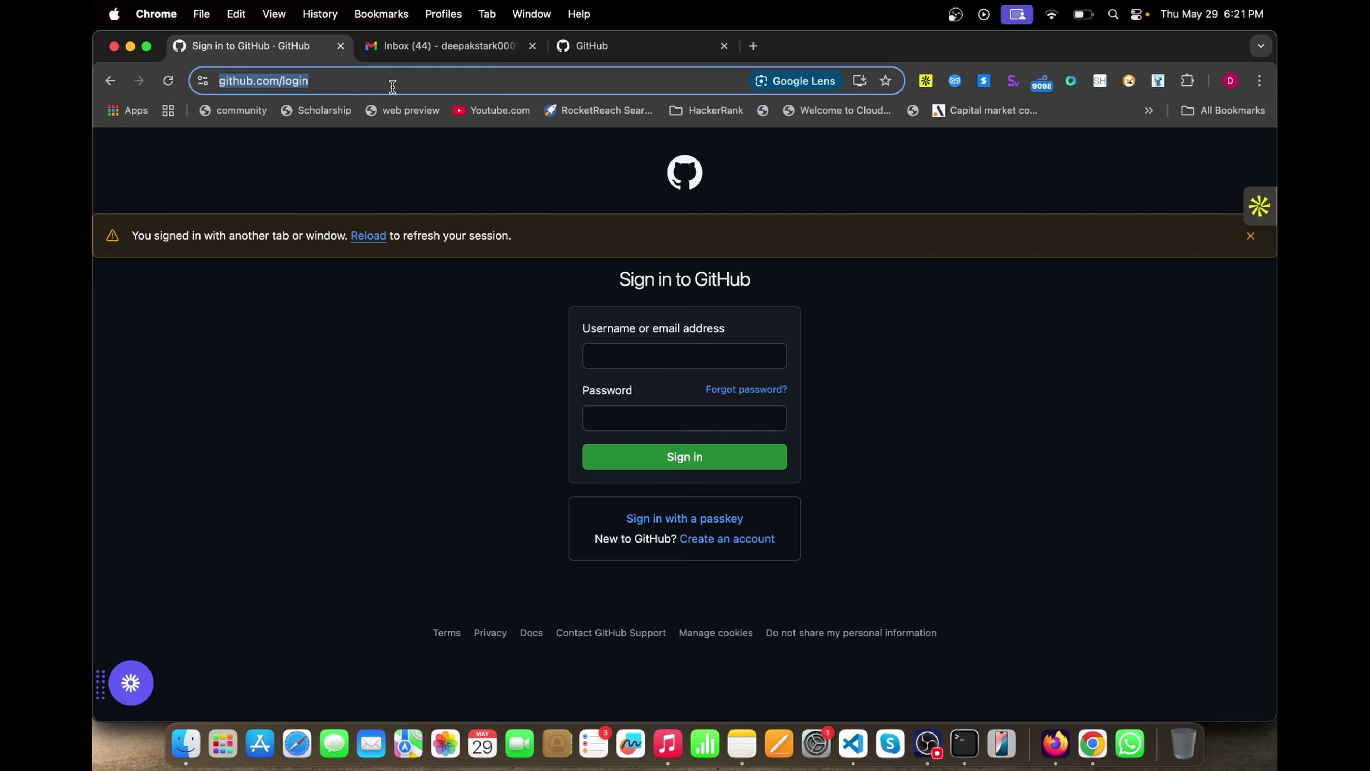
text(gih)
key(BackSpace)
text(thub s)
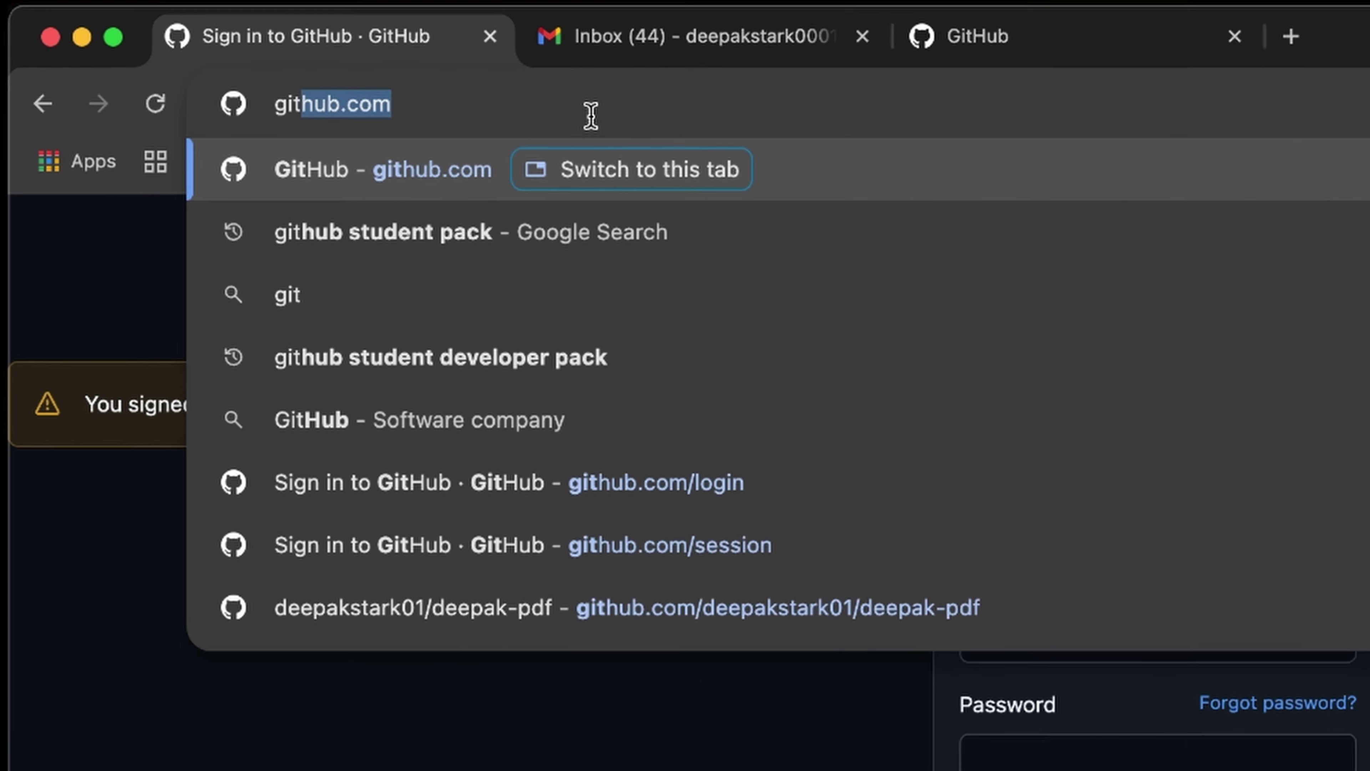
text(t)
key(Return)
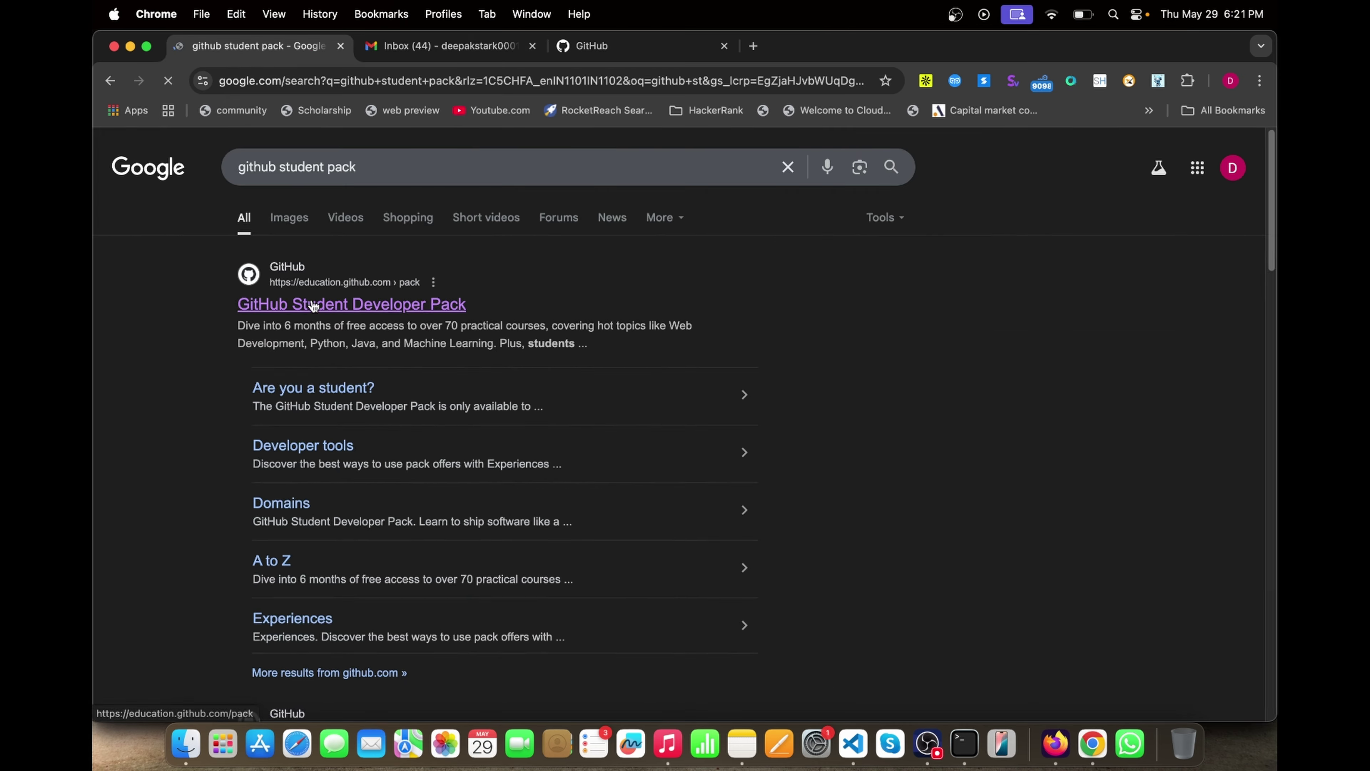
click(313, 305)
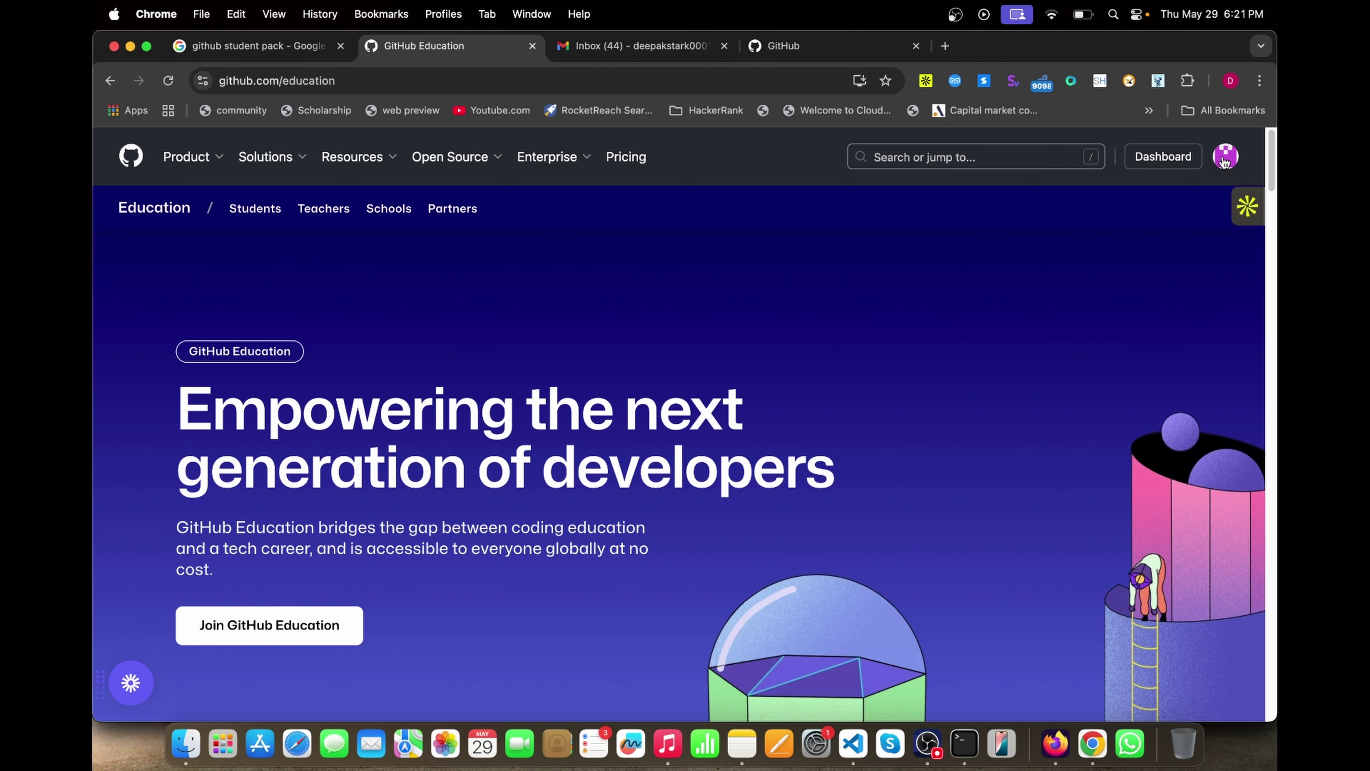
- Join GitHub Education, copy the Education Benefits page URL, and start a new application
scroll(715, 360, down, 5)
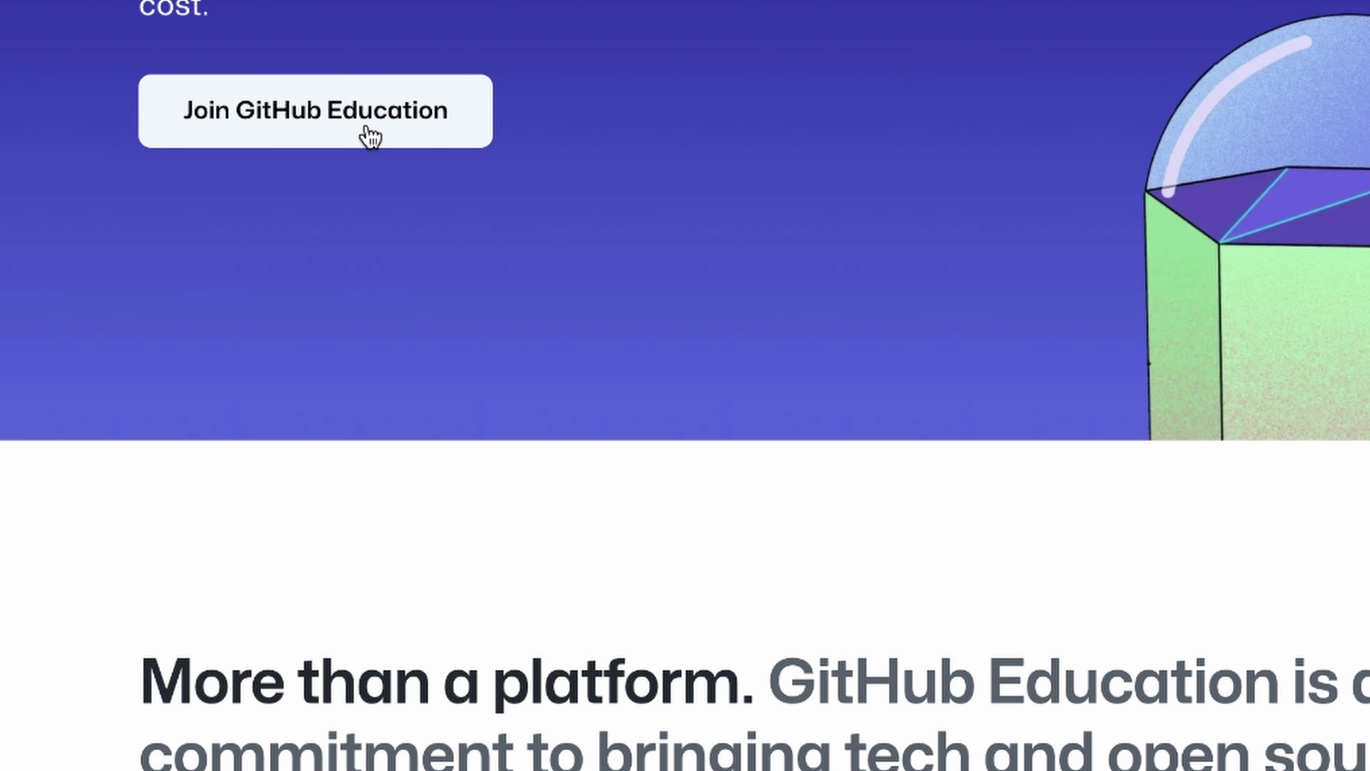
click(368, 135)
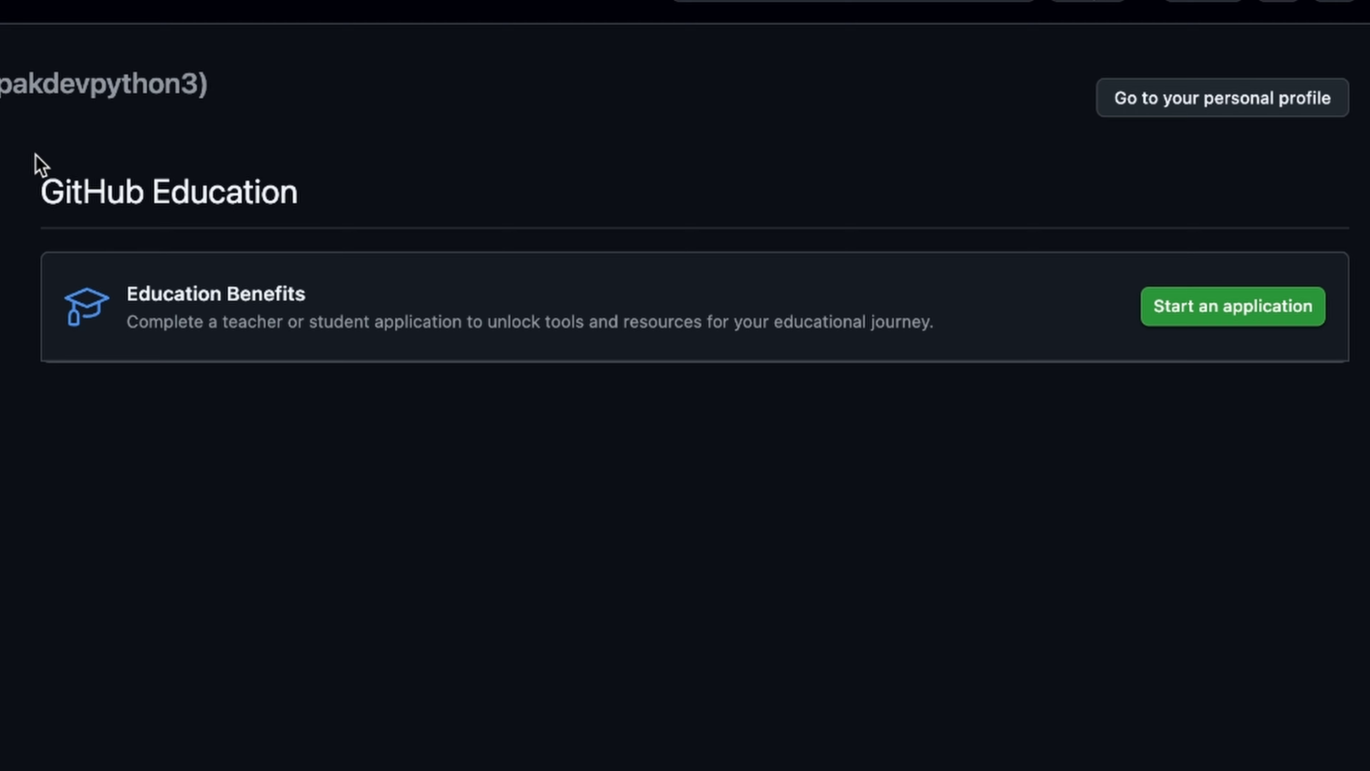
drag(35, 154, 1309, 330)
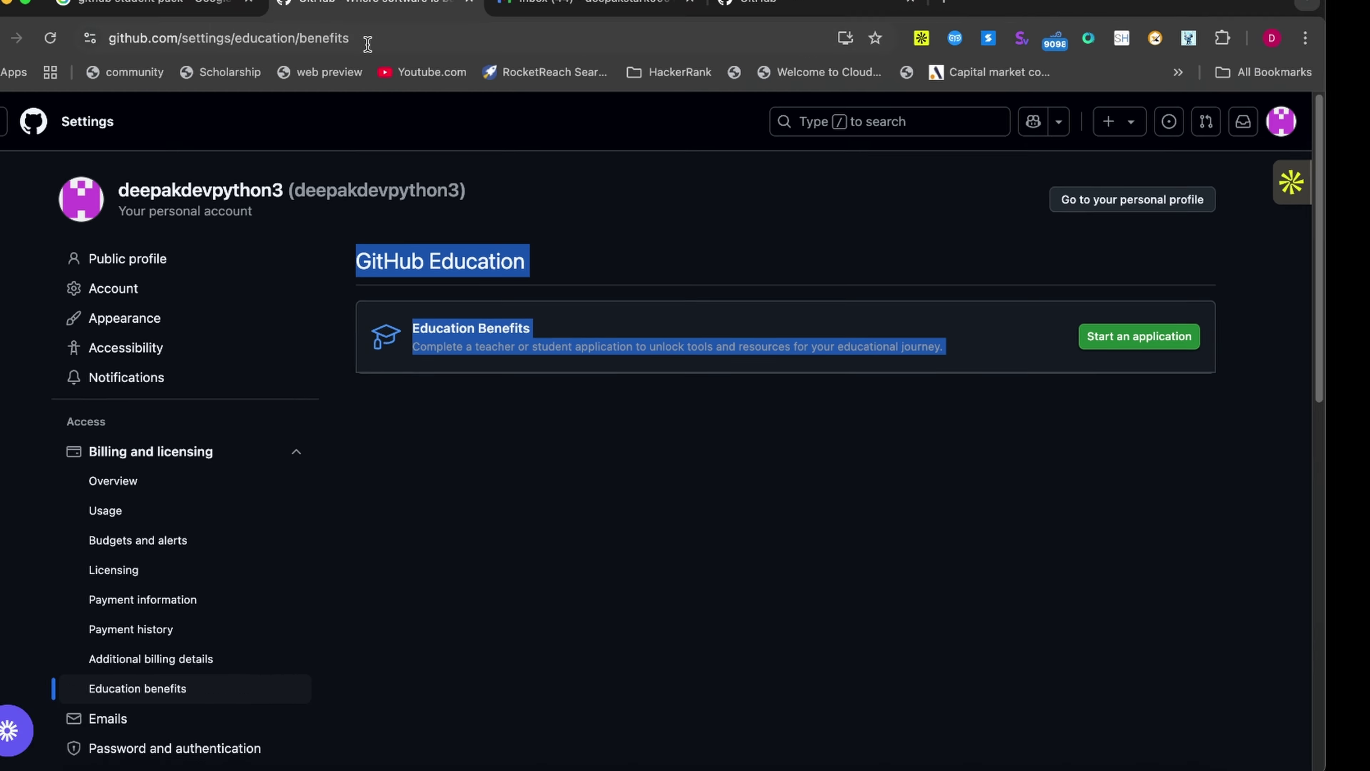
click(379, 132)
key(super+c)
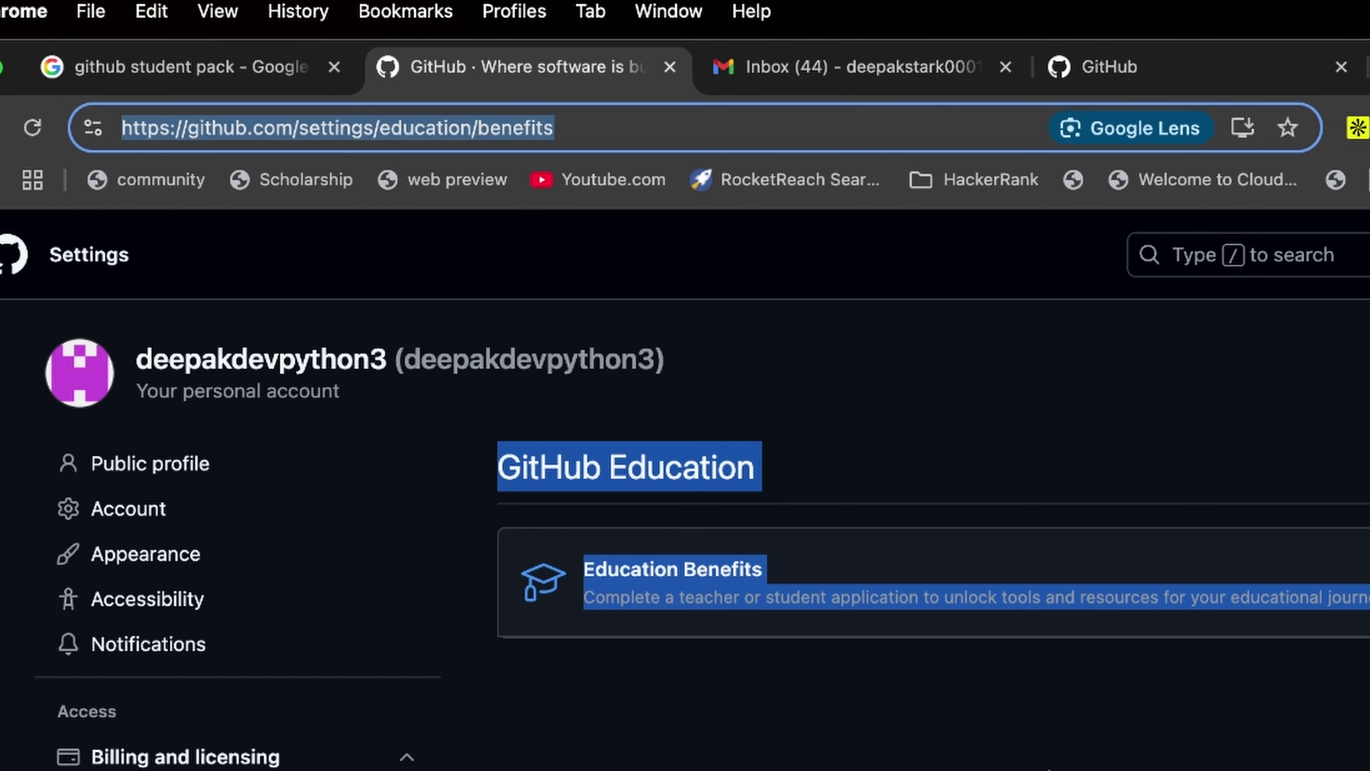
click(1048, 770)
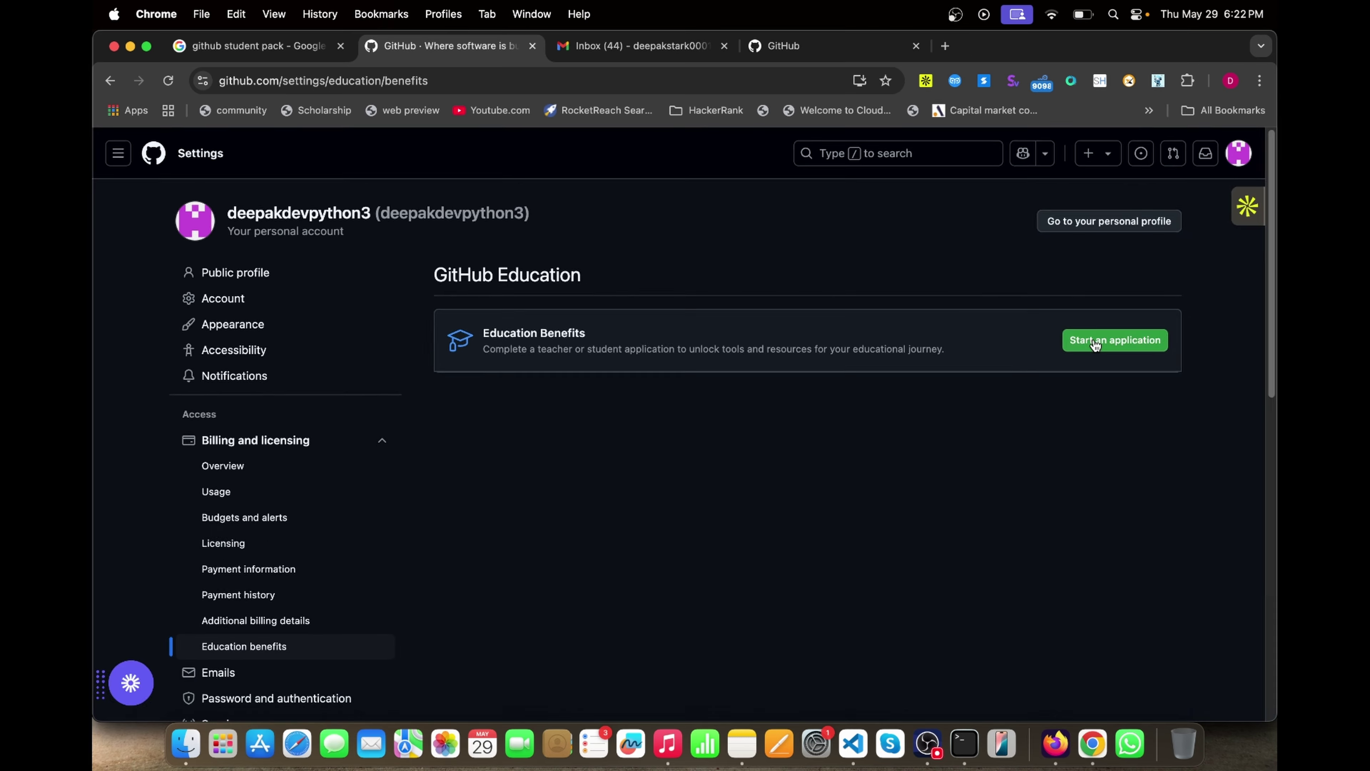
click(1115, 340)
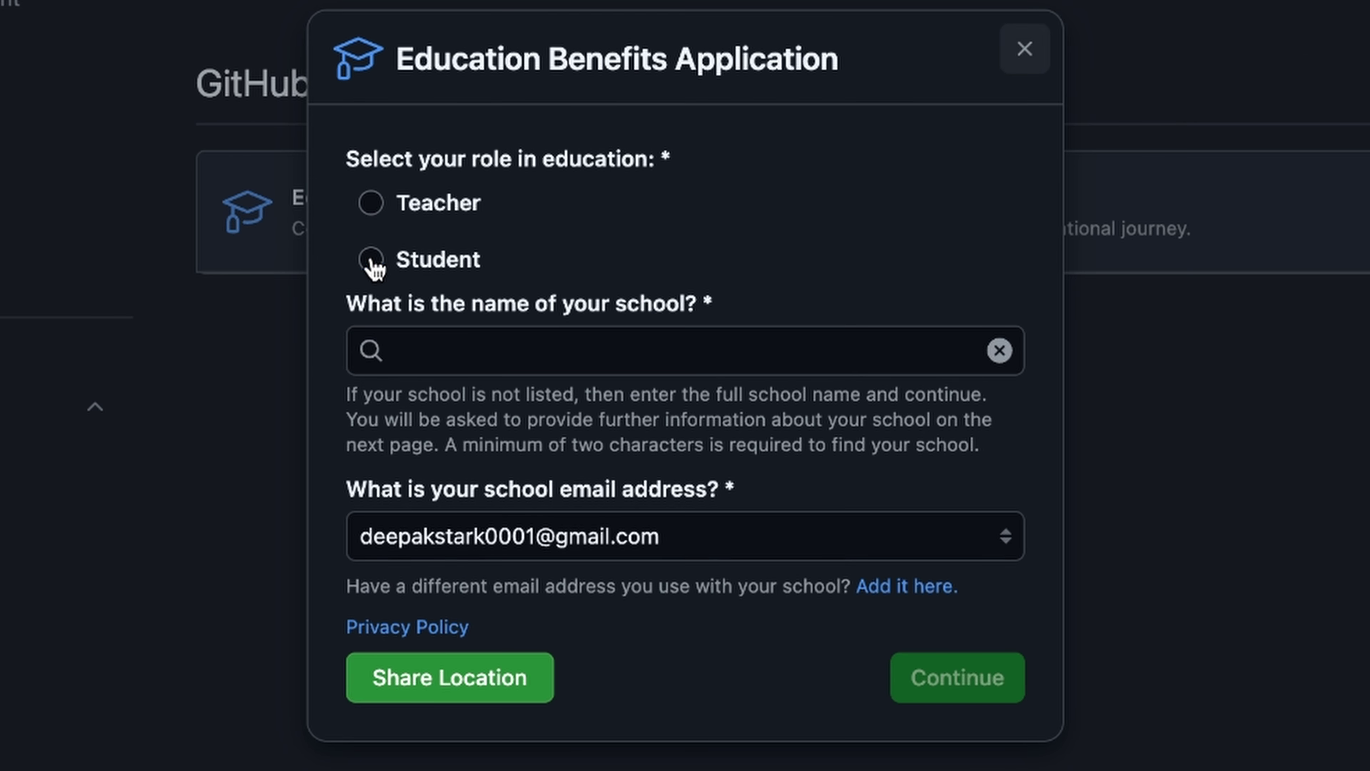
- Choose the Student role and the school GL Bajaj Institute of Management, Greater Noida
click(372, 260)
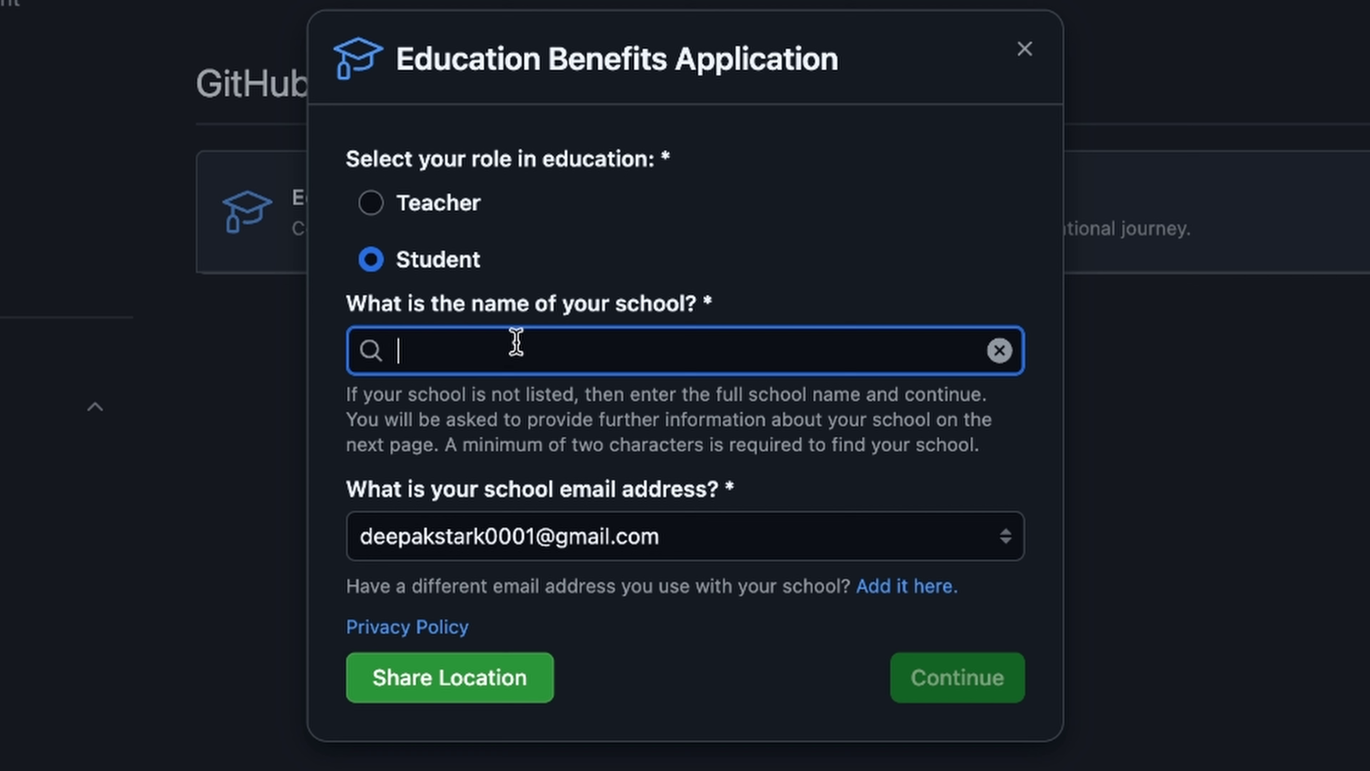
text(GL)
key(BackSpace)
key(BackSpace)
key(BackSpace)
key(BackSpace)
key(BackSpace)
key(BackSpace)
key(BackSpace)
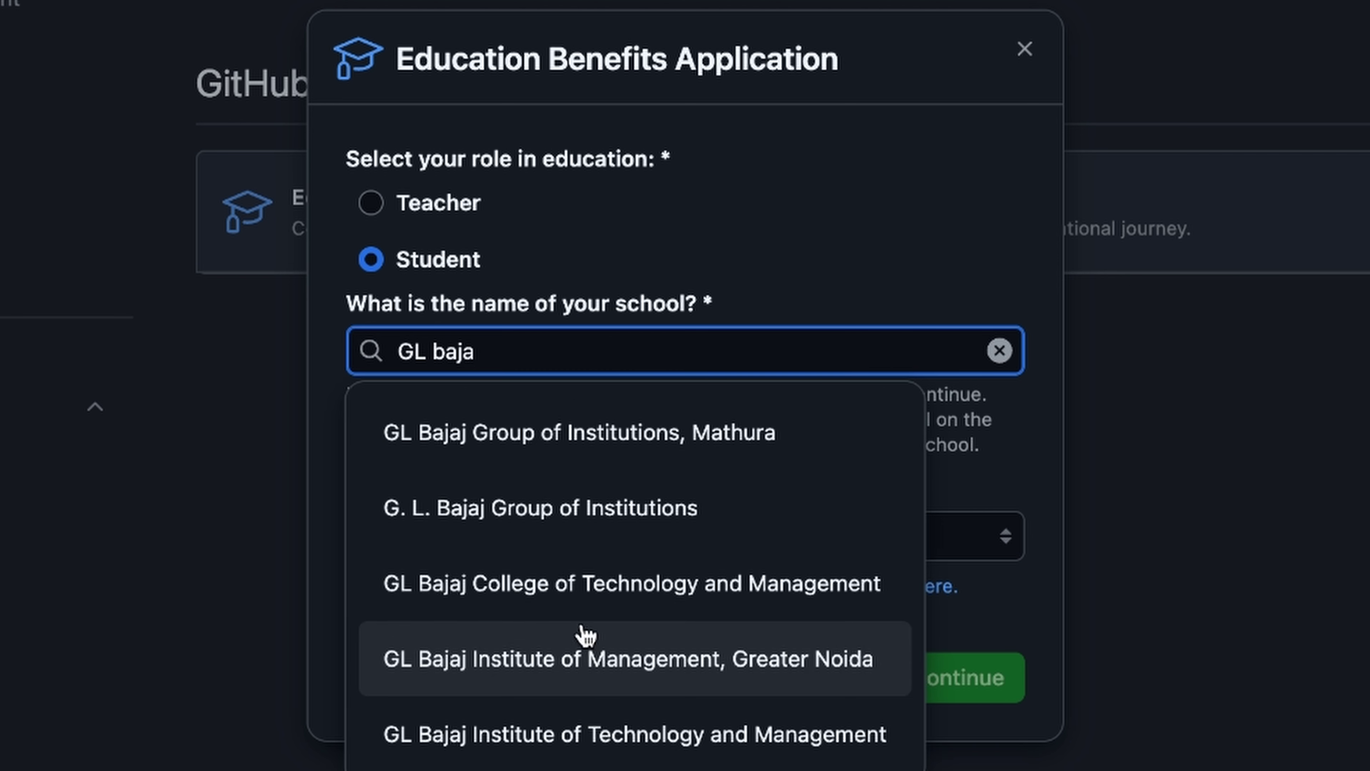
click(567, 669)
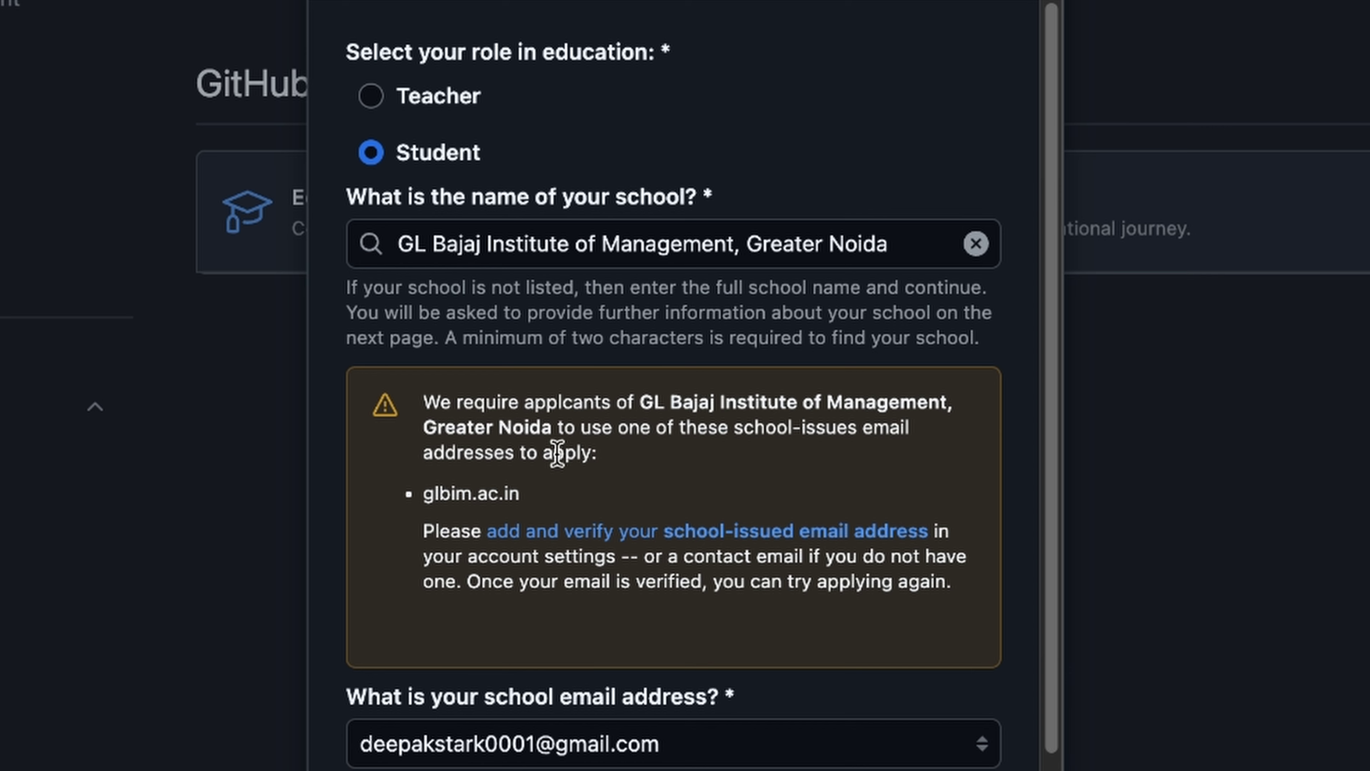
- Highlight the warning requiring a glbim.ac.in school-issued email, then clear the highlight
scroll(539, 432, down, 4)
drag(441, 305, 823, 328)
click(694, 330)
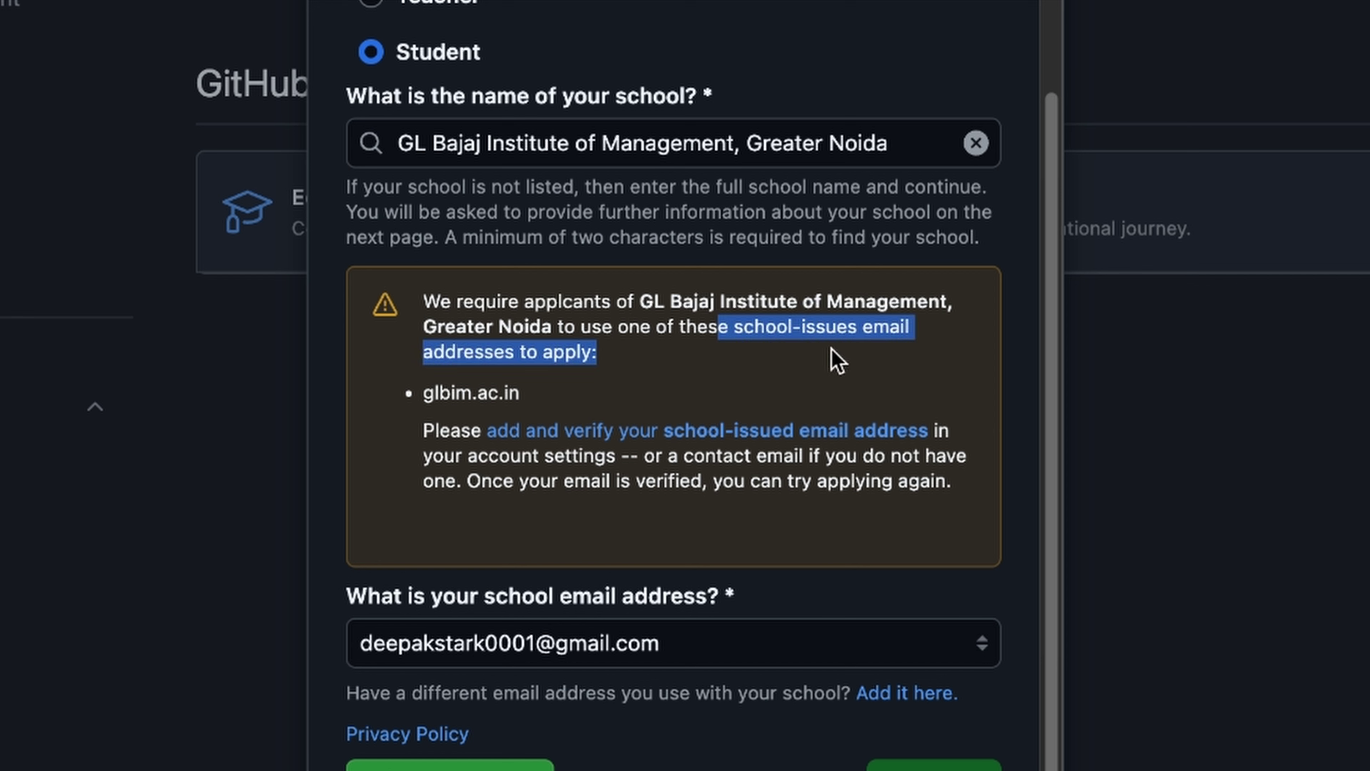
click(410, 307)
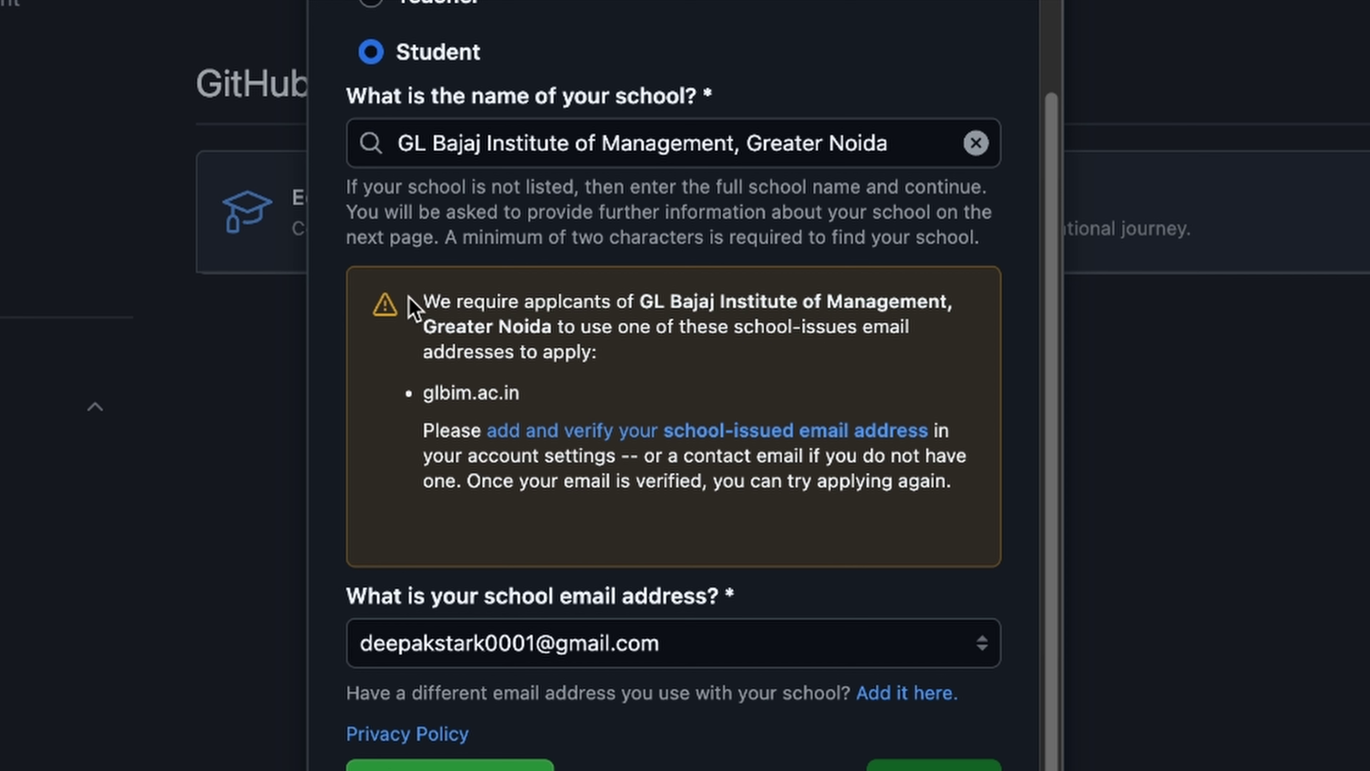
drag(410, 307, 550, 353)
click(567, 375)
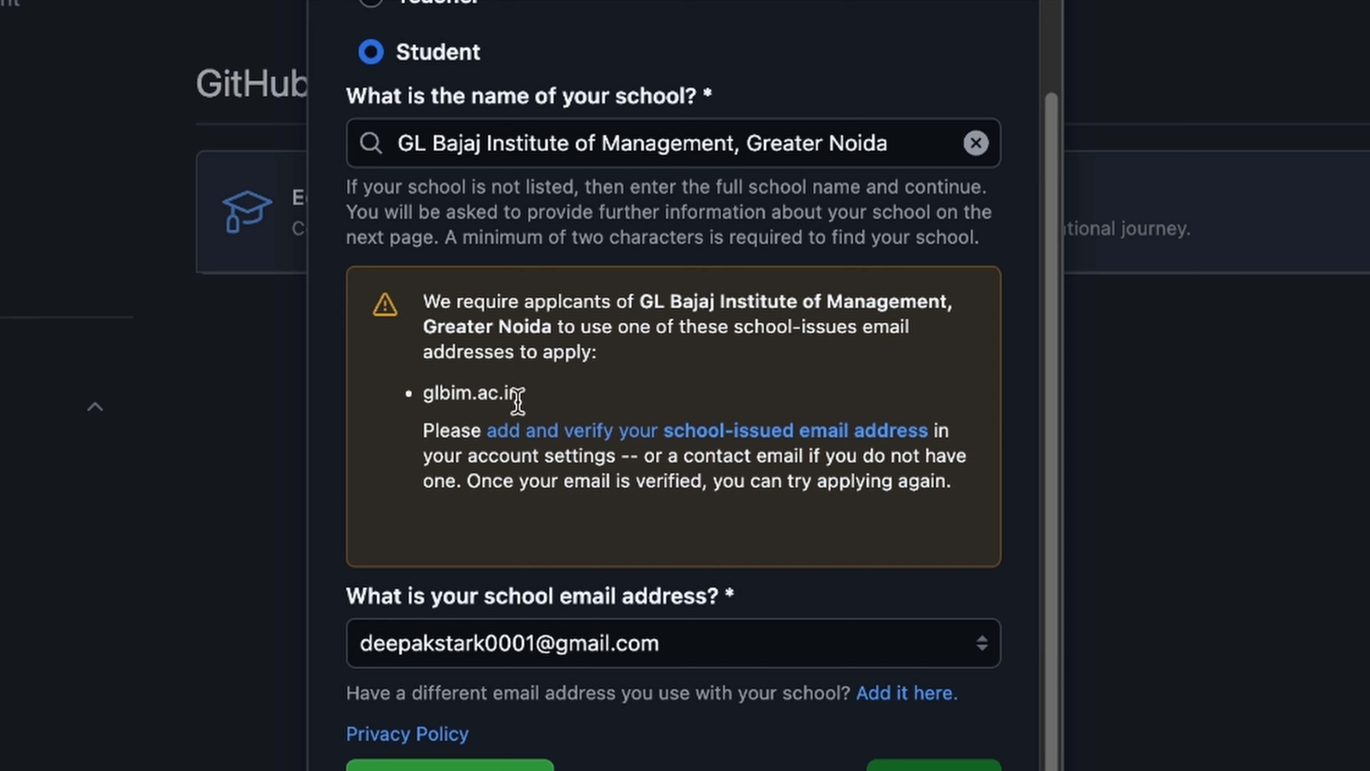
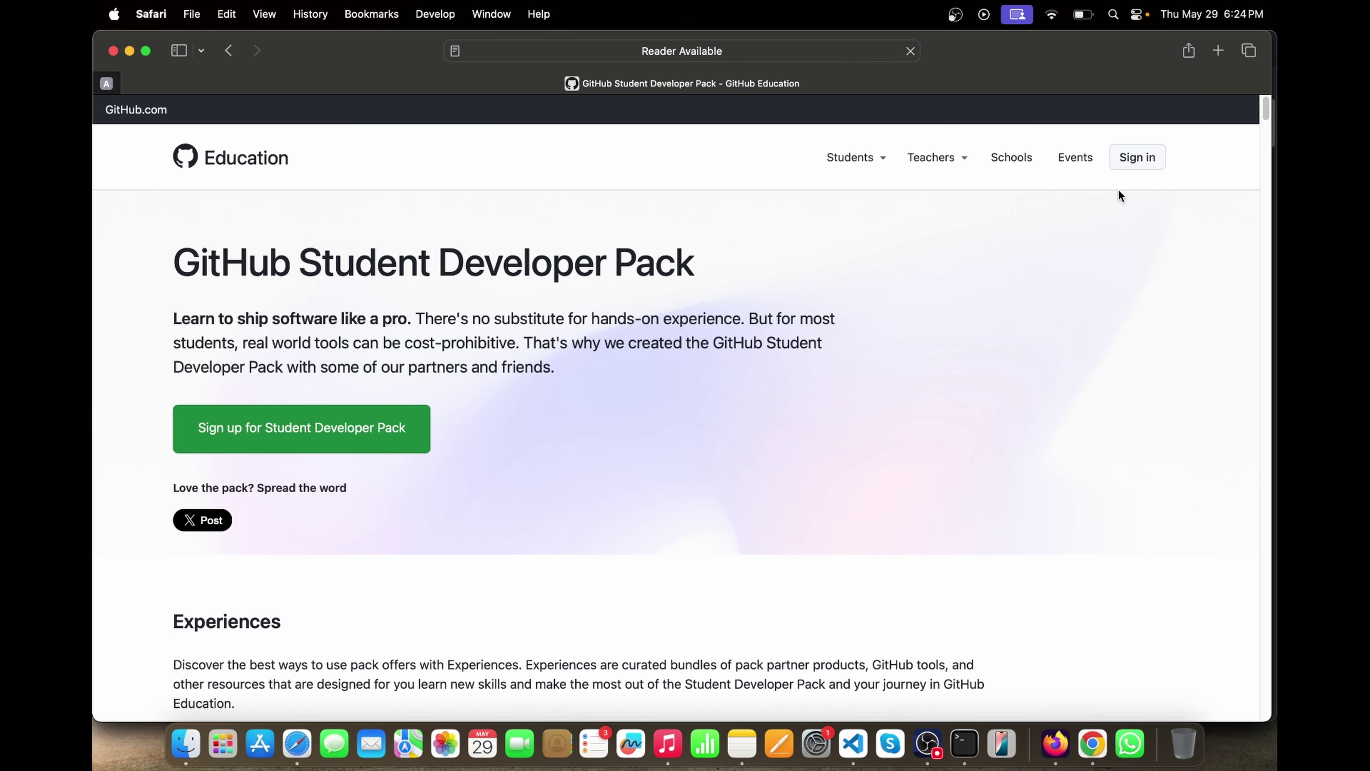
- Sign in to GitHub Education and open the full Student Developer Pack offers list
click(1140, 163)
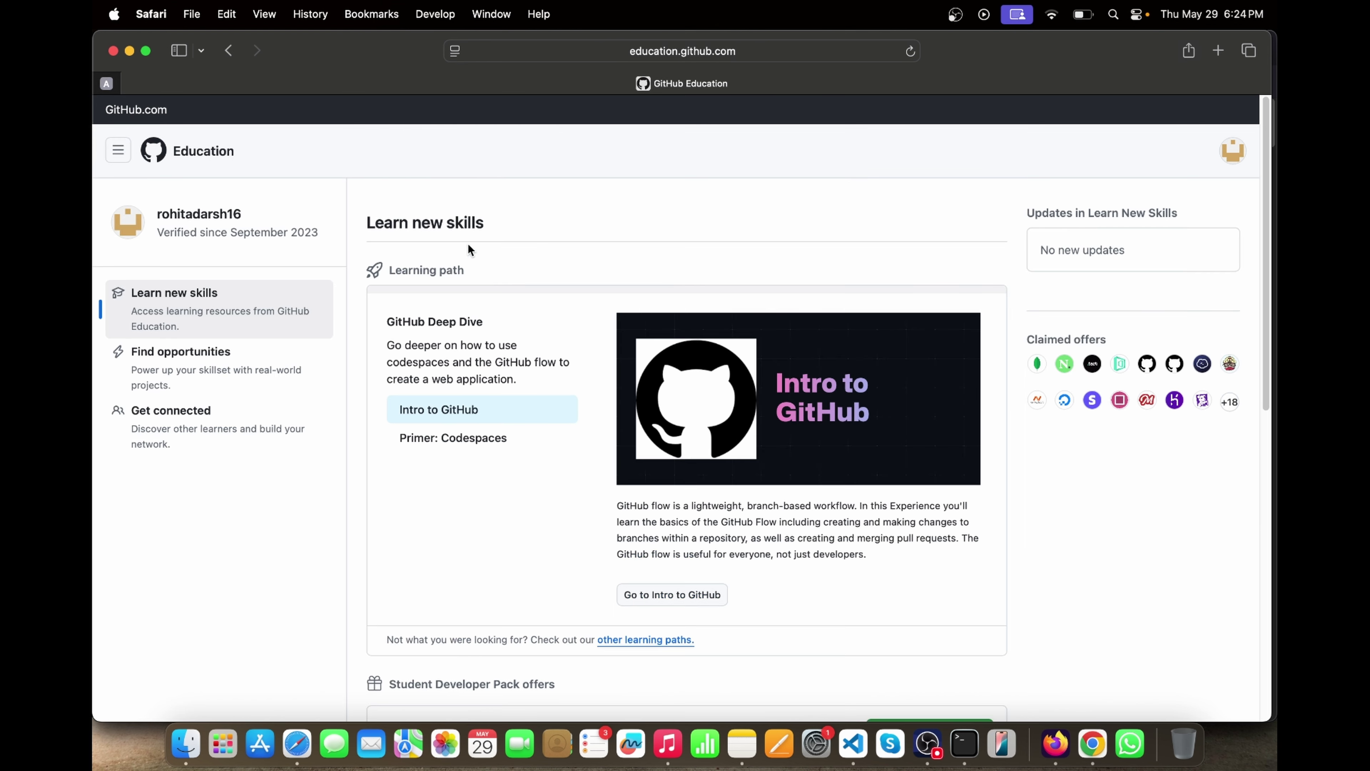
scroll(523, 361, down, 10)
scroll(875, 199, up, 2)
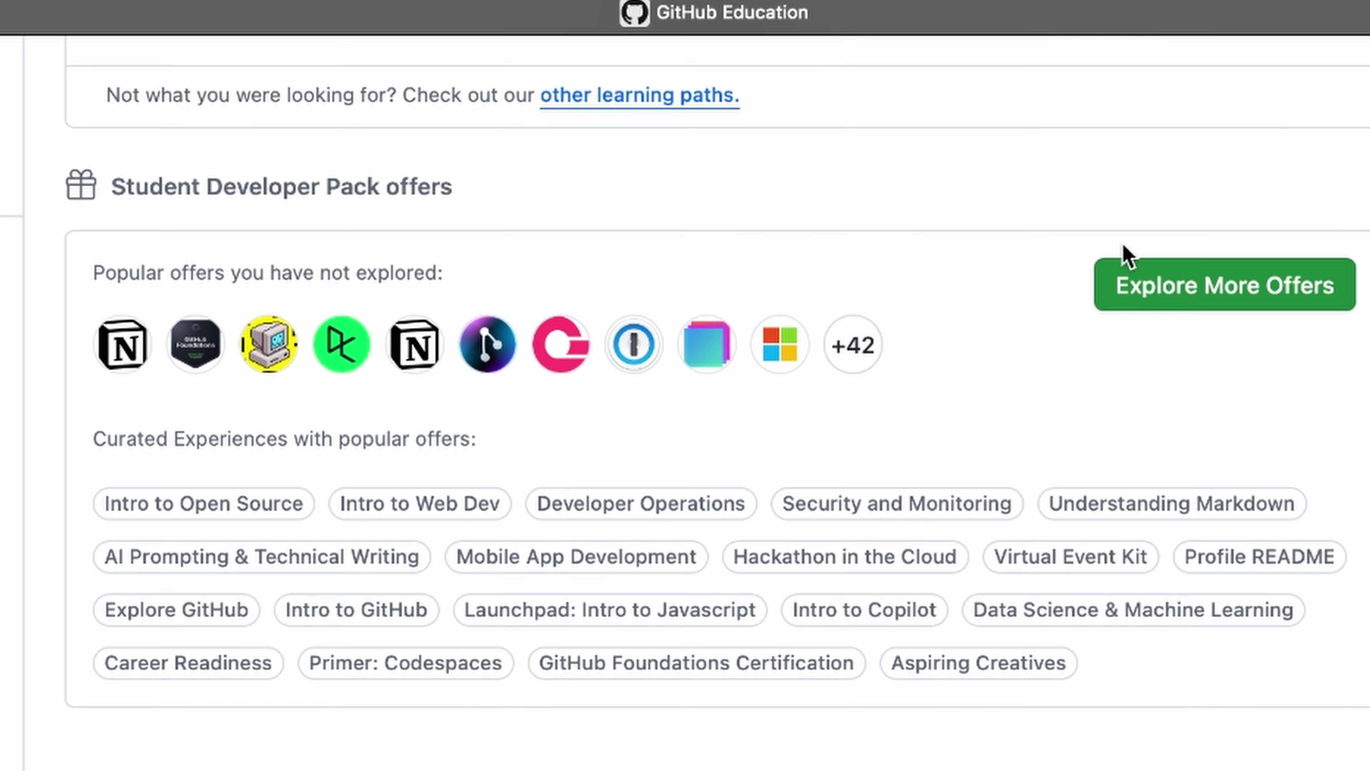
click(1164, 296)
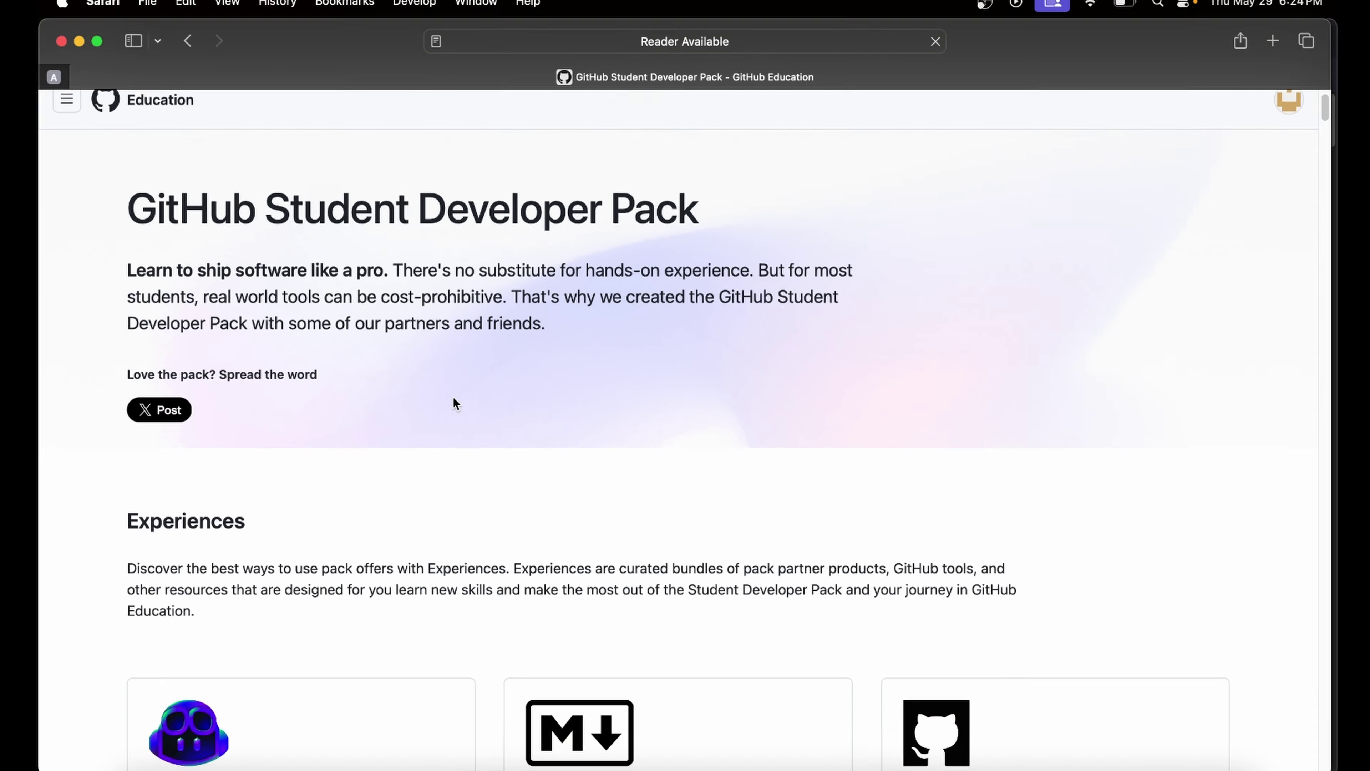
- Scroll to the Experiences bundles and highlight the Intro to Copilot card's title and description
scroll(453, 398, down, 5)
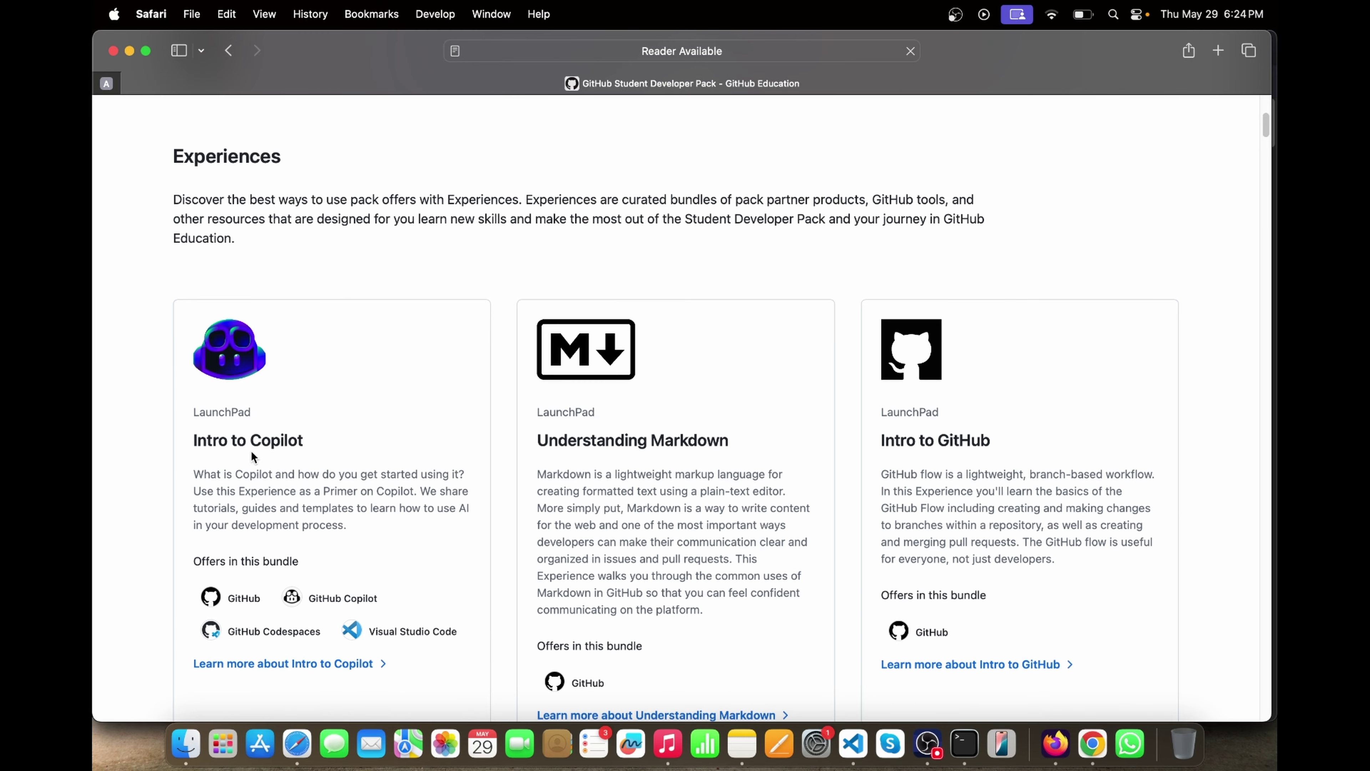
scroll(251, 456, down, 3)
drag(187, 324, 338, 333)
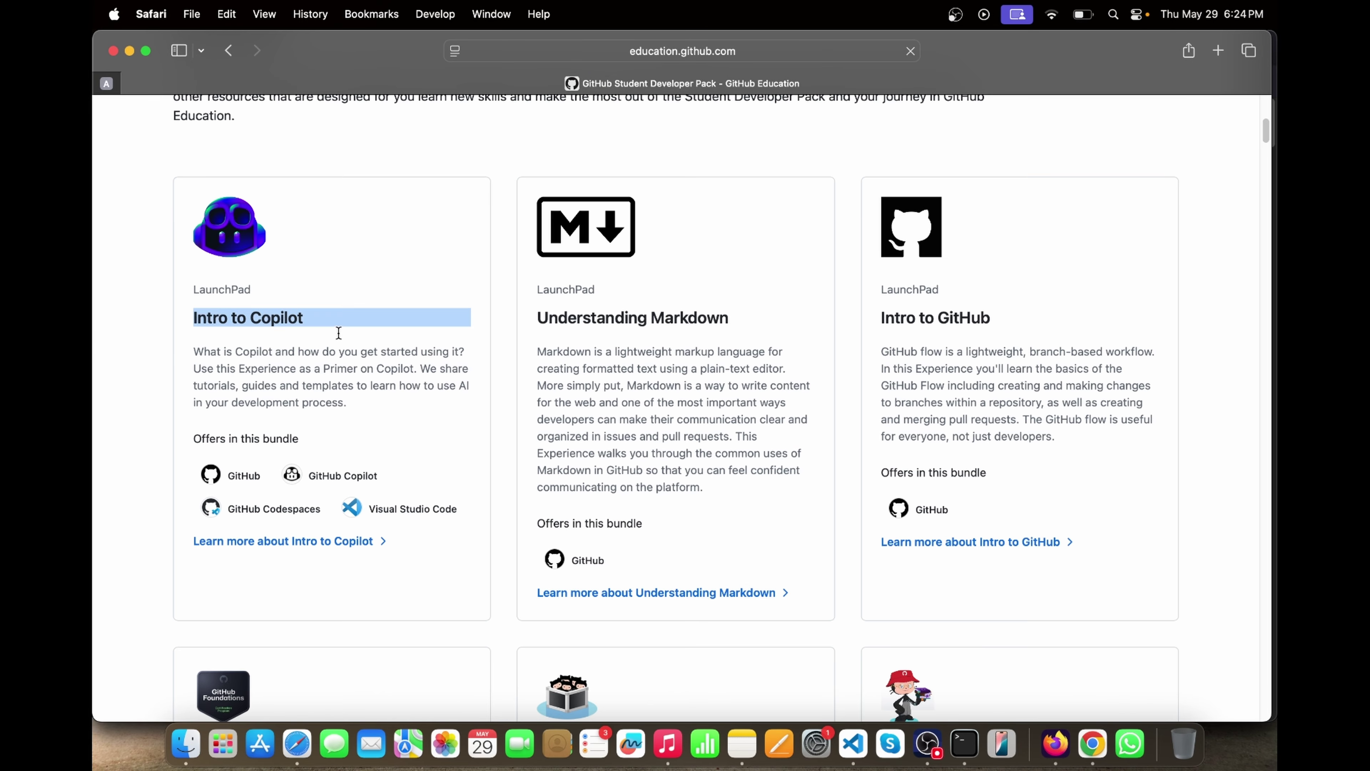
click(339, 333)
drag(221, 351, 190, 294)
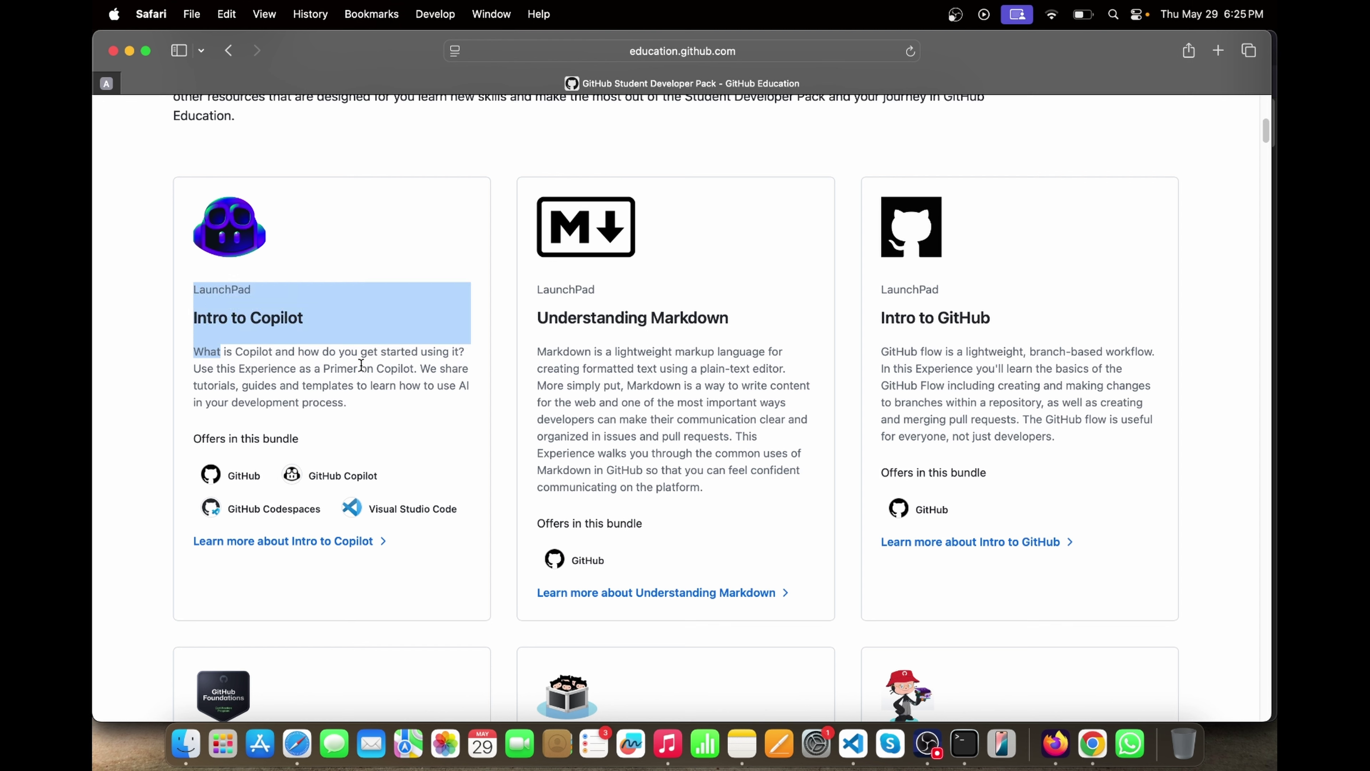
drag(235, 353, 335, 422)
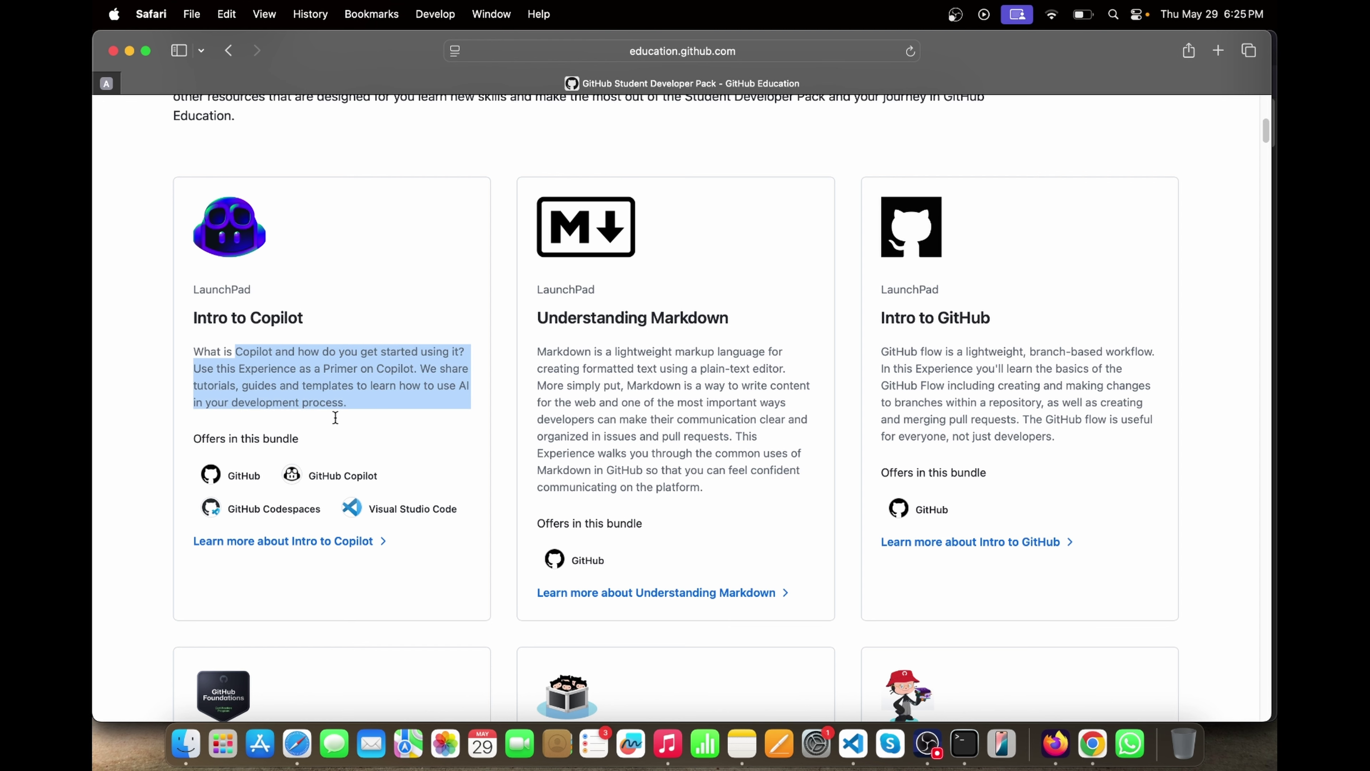
click(335, 417)
scroll(312, 355, up, 2)
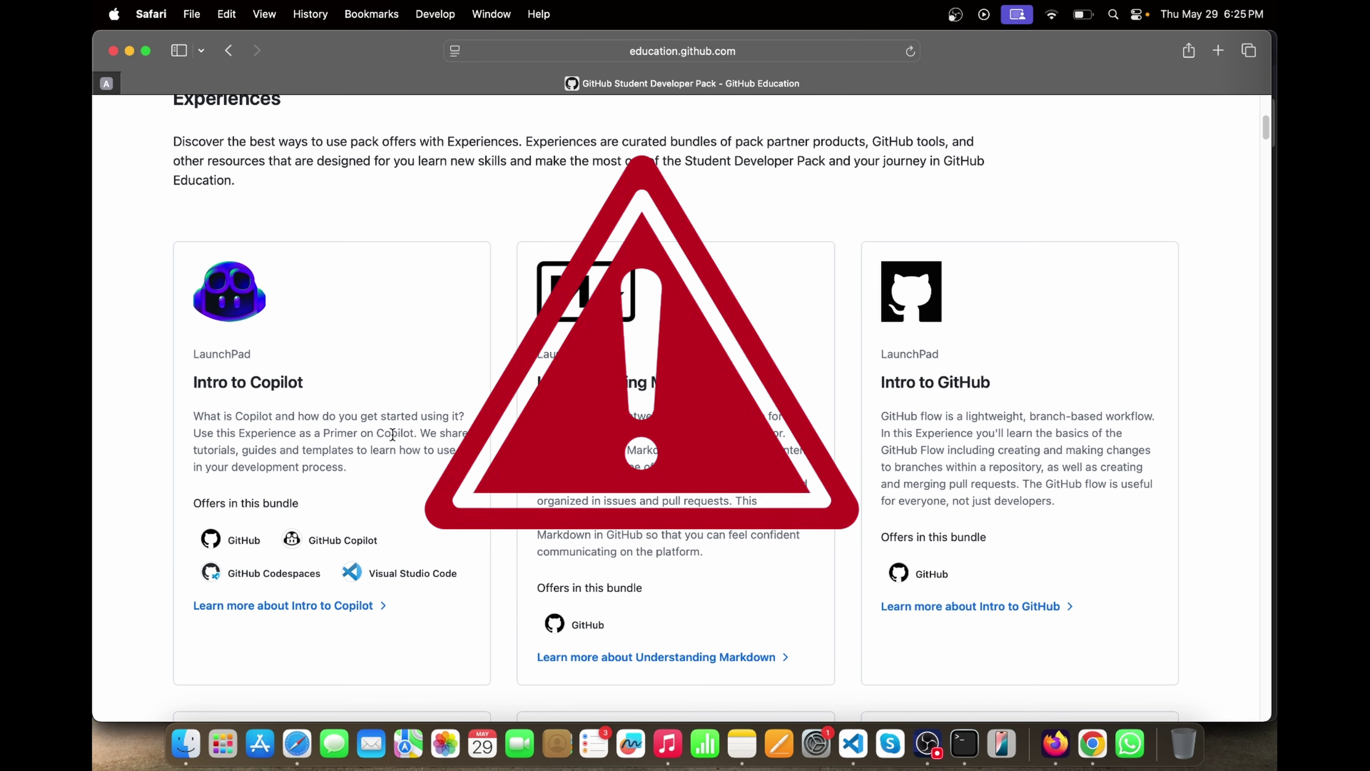
scroll(455, 463, up, 2)
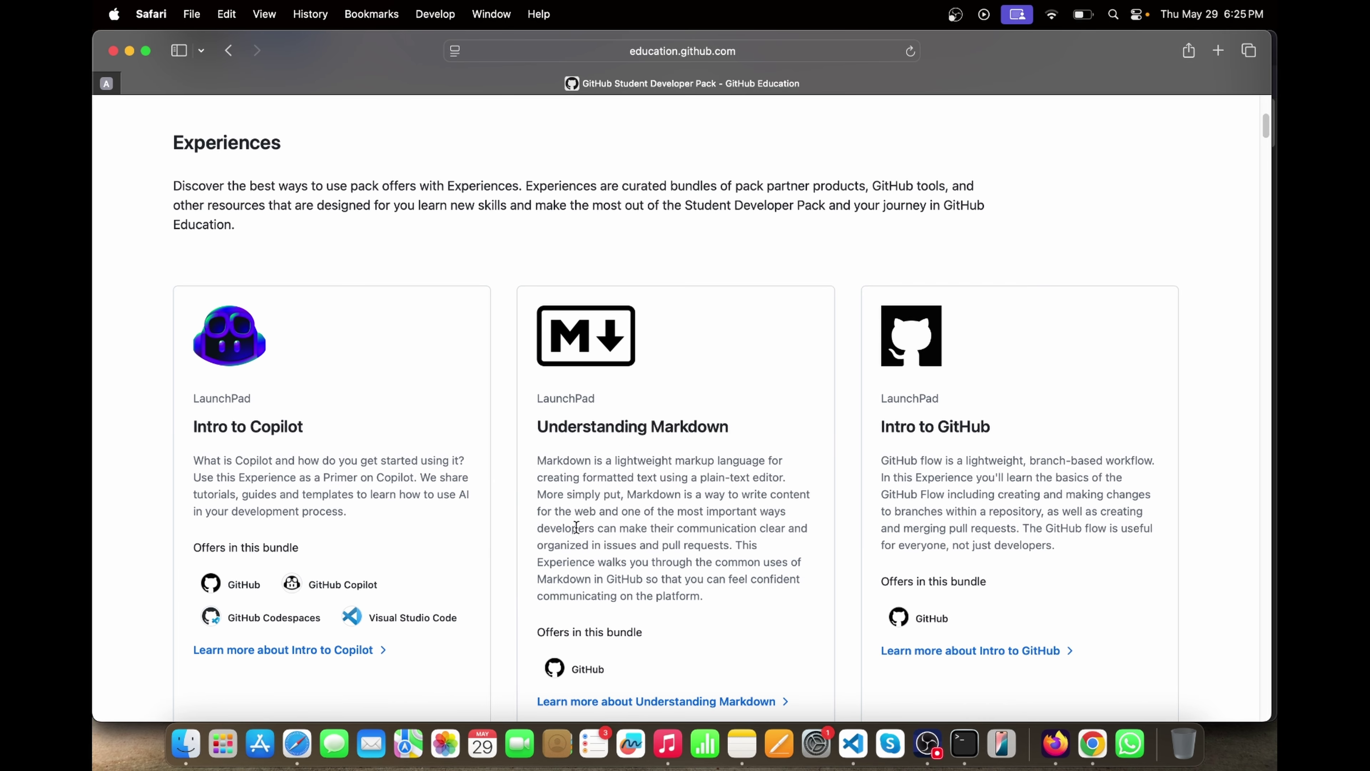
- Compare the Copilot Free and Pro plans on the Copilot plans page in Firefox
click(1055, 744)
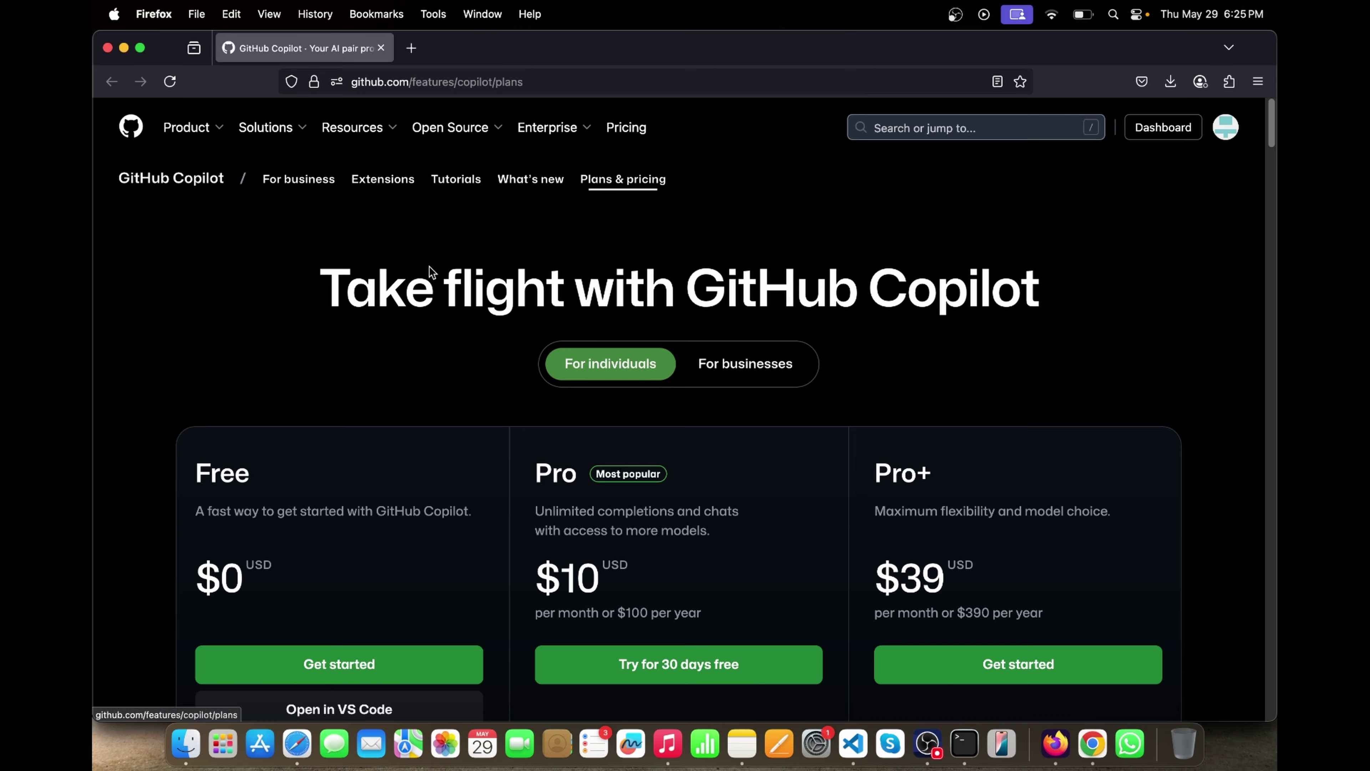
scroll(414, 274, down, 2)
drag(315, 224, 826, 222)
scroll(821, 234, down, 3)
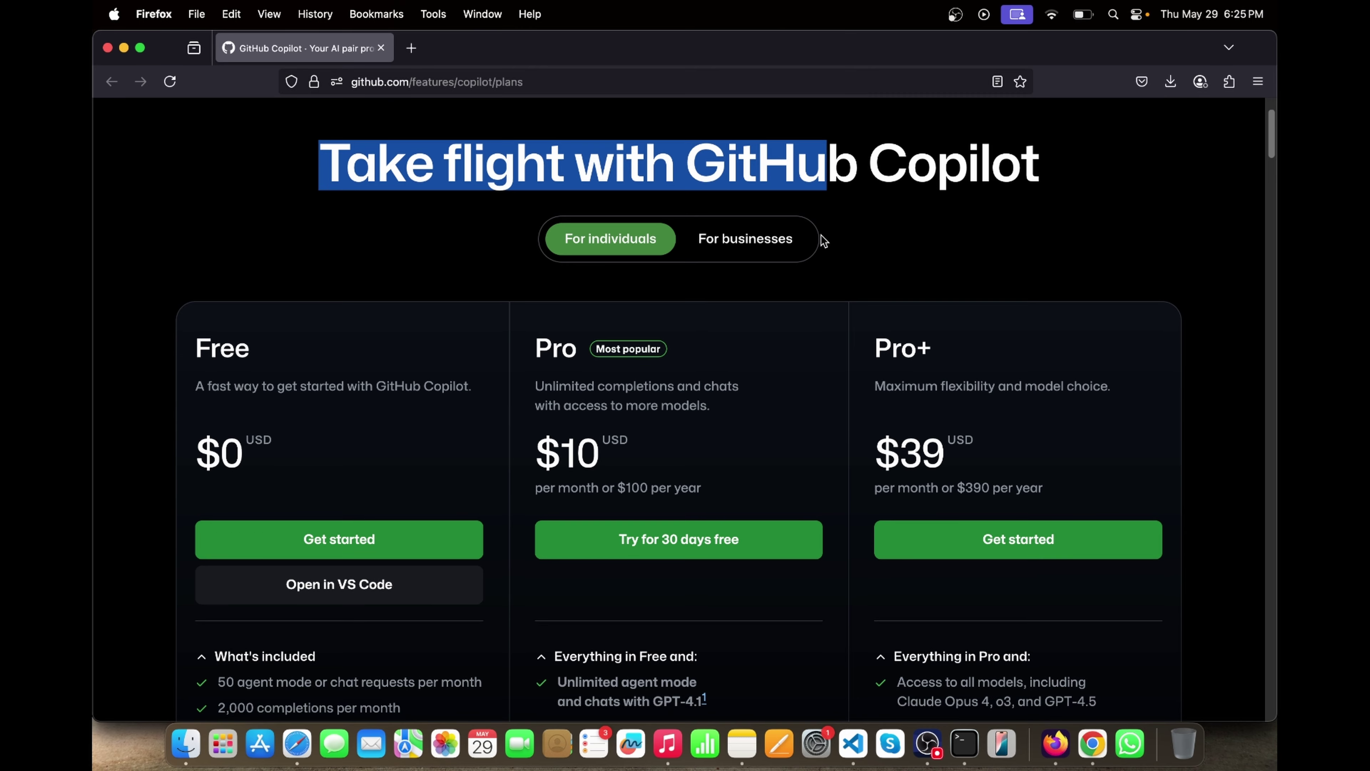
scroll(438, 296, down, 5)
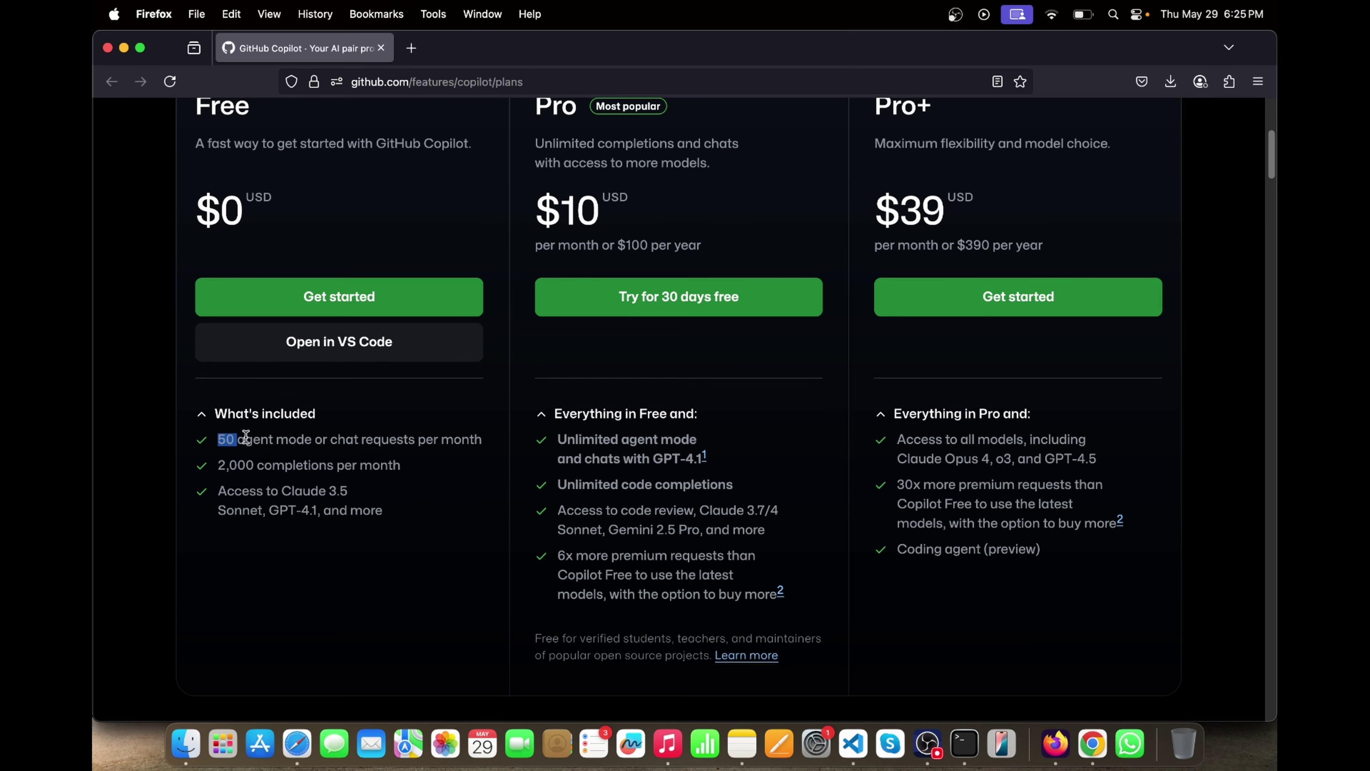
drag(245, 436, 349, 491)
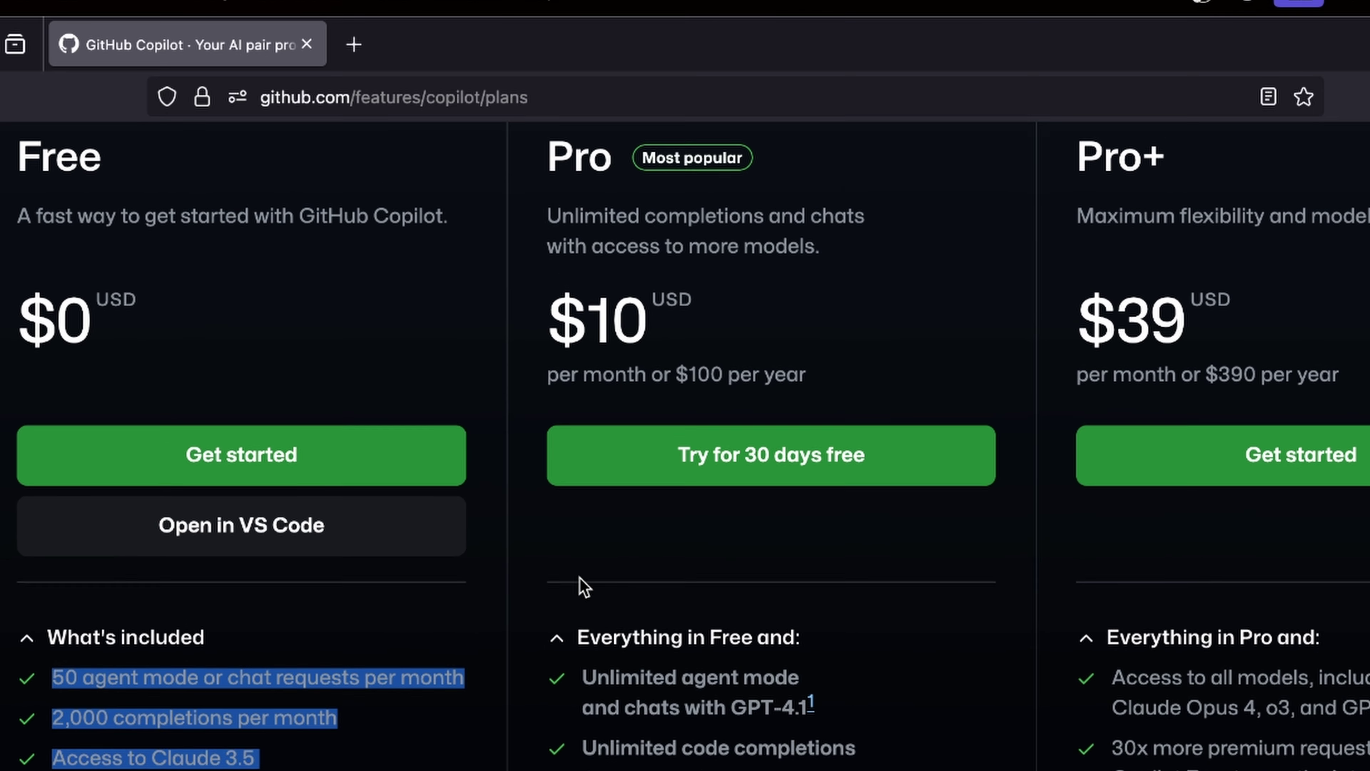
scroll(723, 362, up, 1)
click(538, 167)
double_click(545, 172)
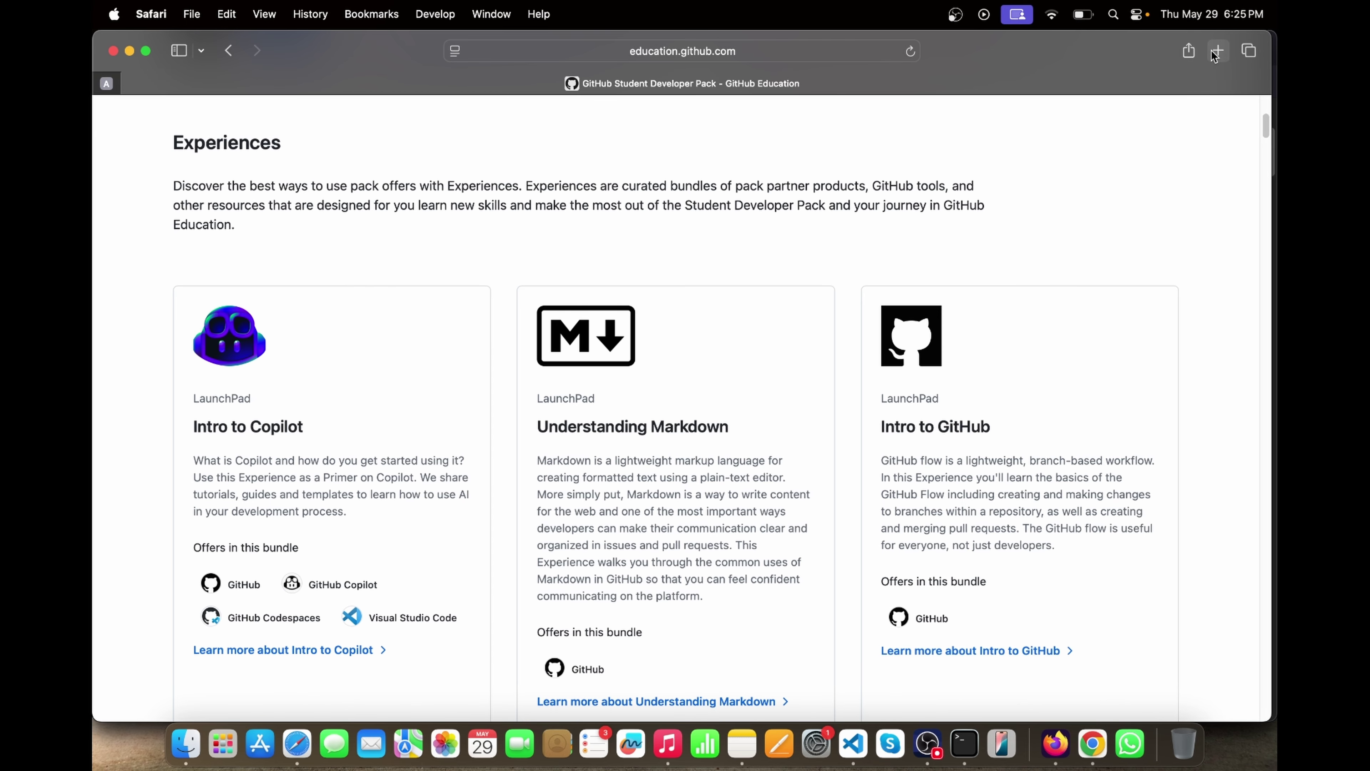
- Open github.com in a new tab, go to your profile, and highlight the PRO badge
click(1217, 51)
text(github.com)
key(Return)
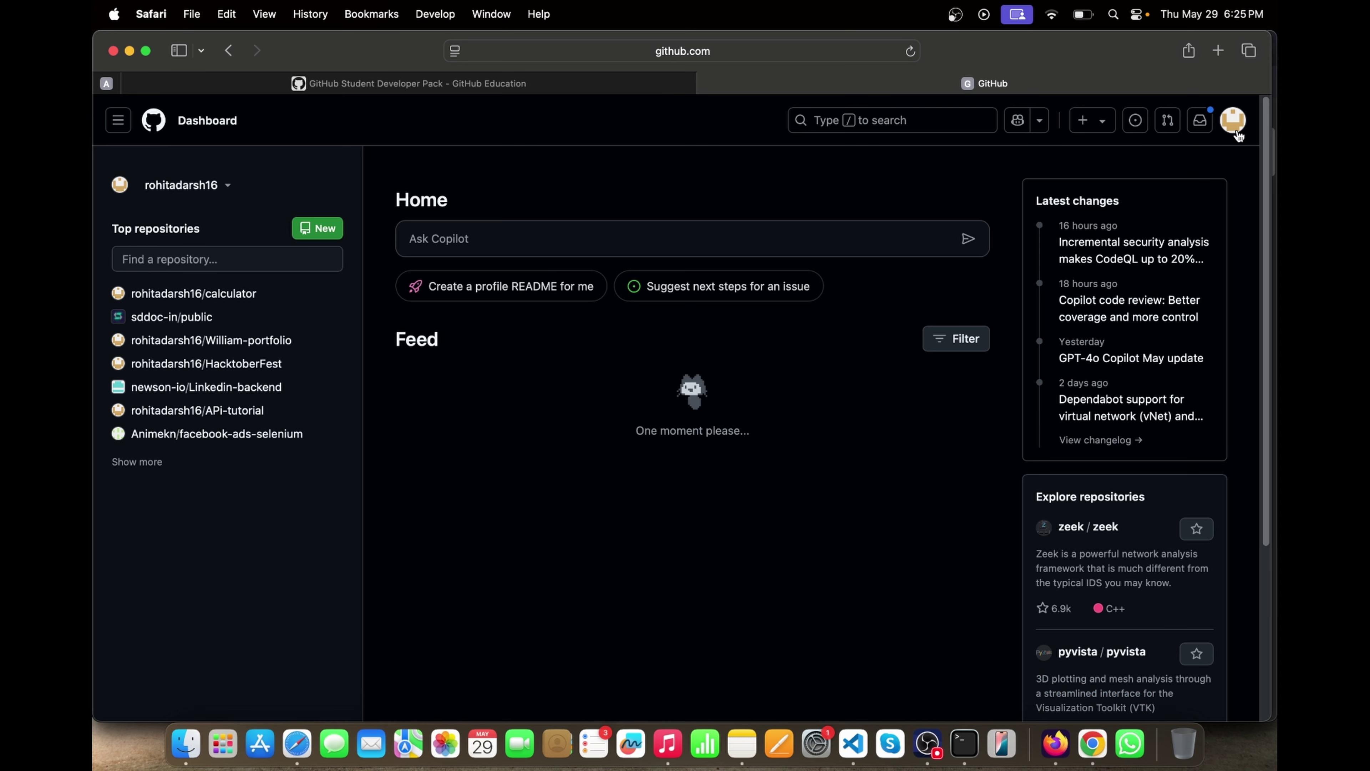
click(1236, 121)
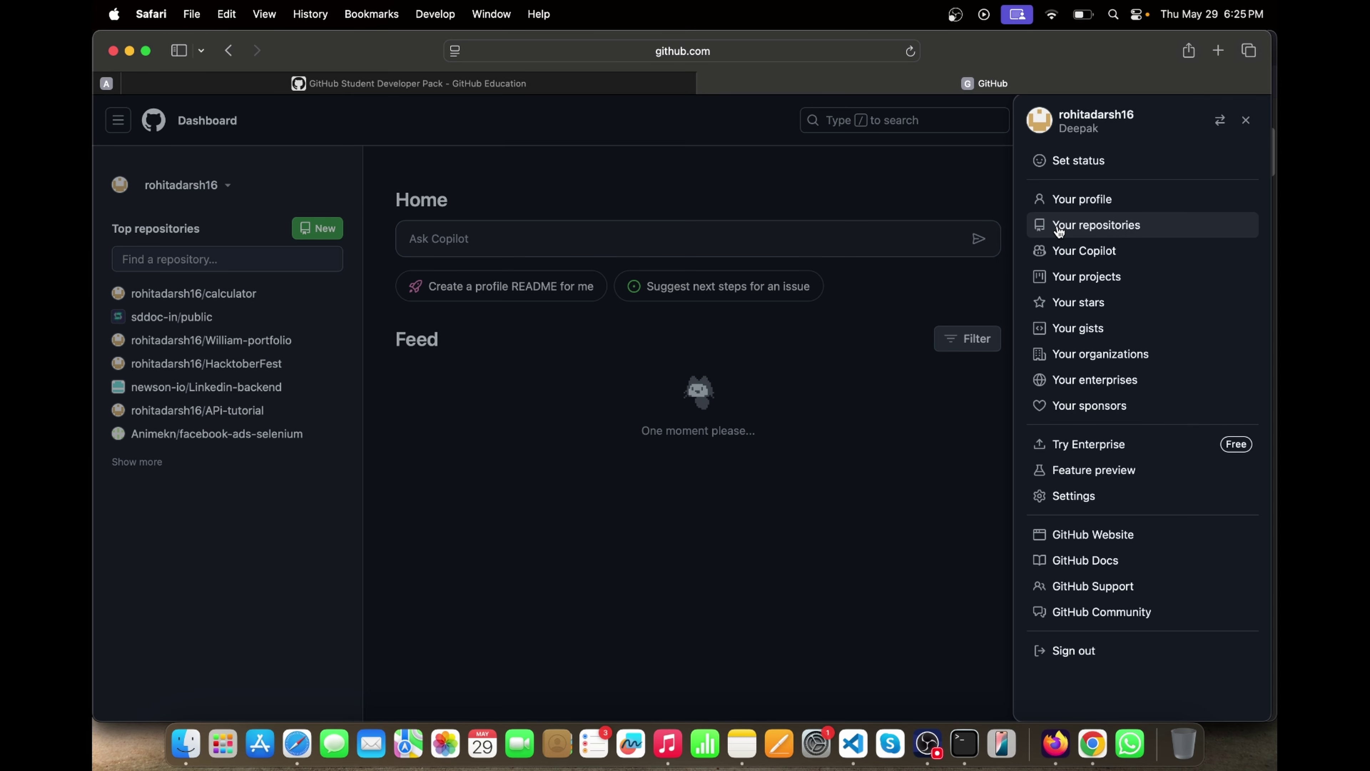
click(1058, 208)
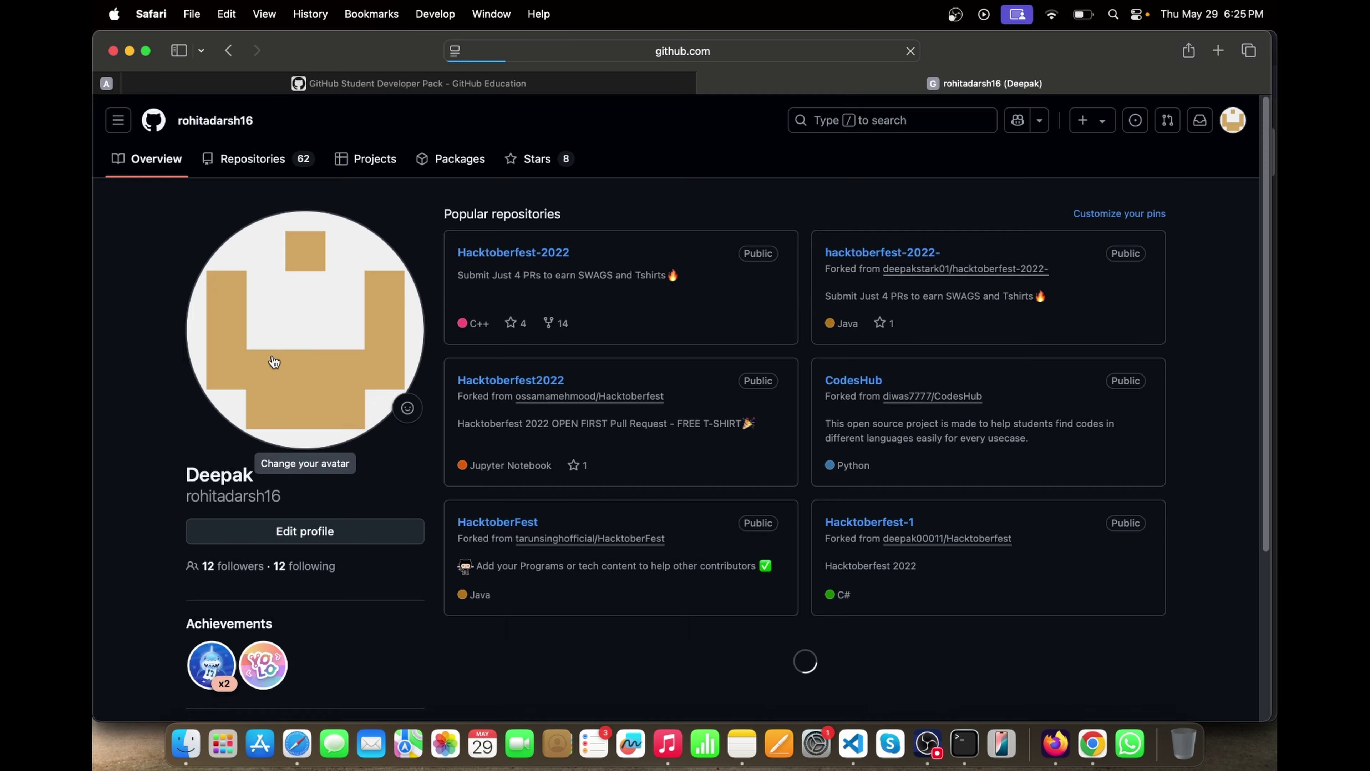
scroll(275, 362, down, 3)
triple_click(151, 491)
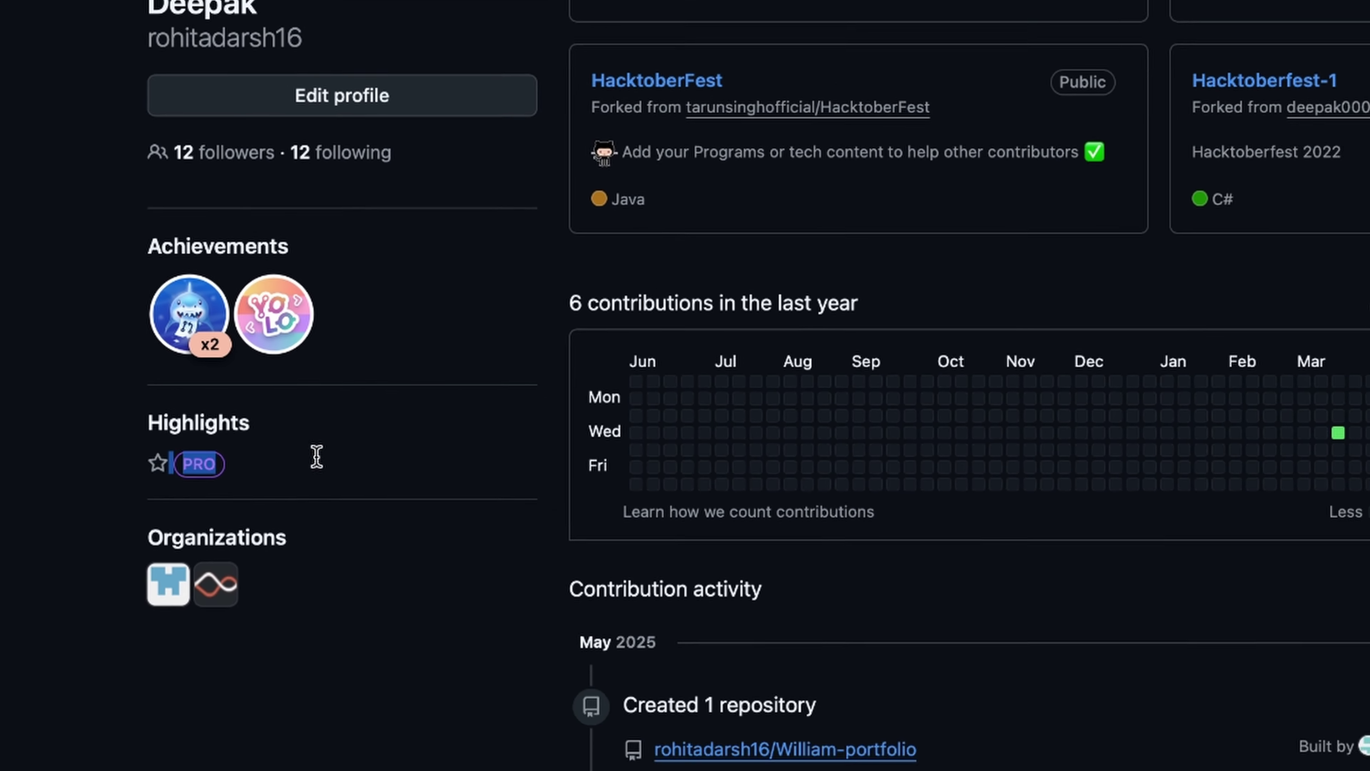
scroll(486, 491, up, 10)
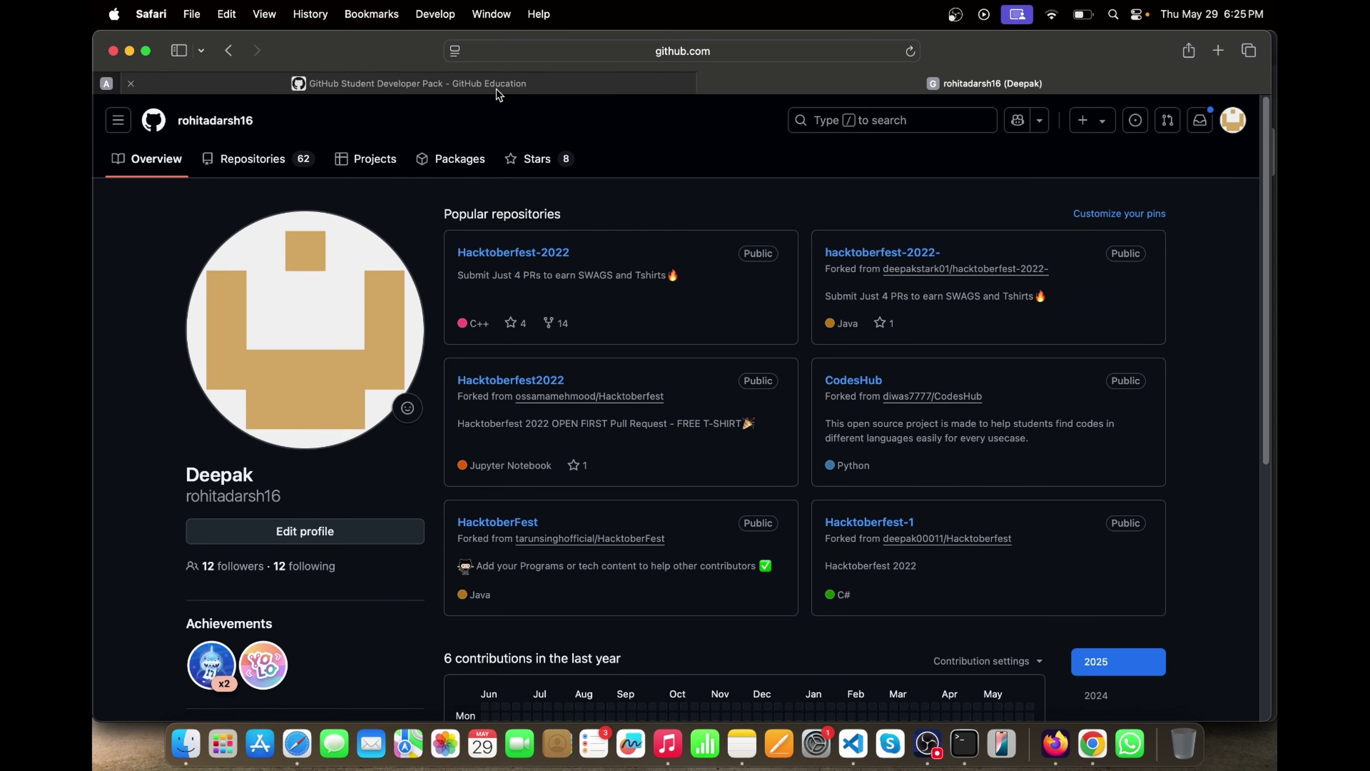
click(495, 87)
- Scroll through the Student Pack offers and highlight the Intro to Web Dev card
scroll(907, 478, down, 3)
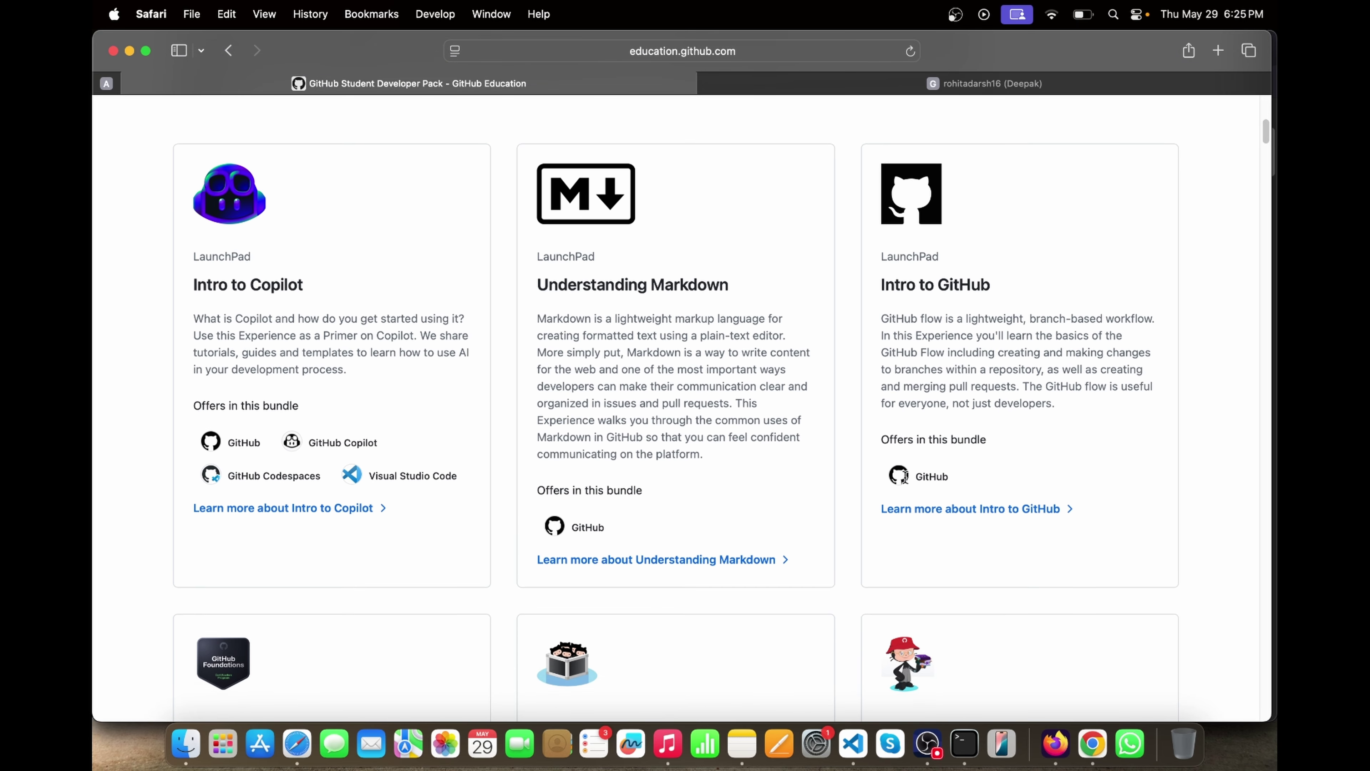
scroll(536, 361, down, 1)
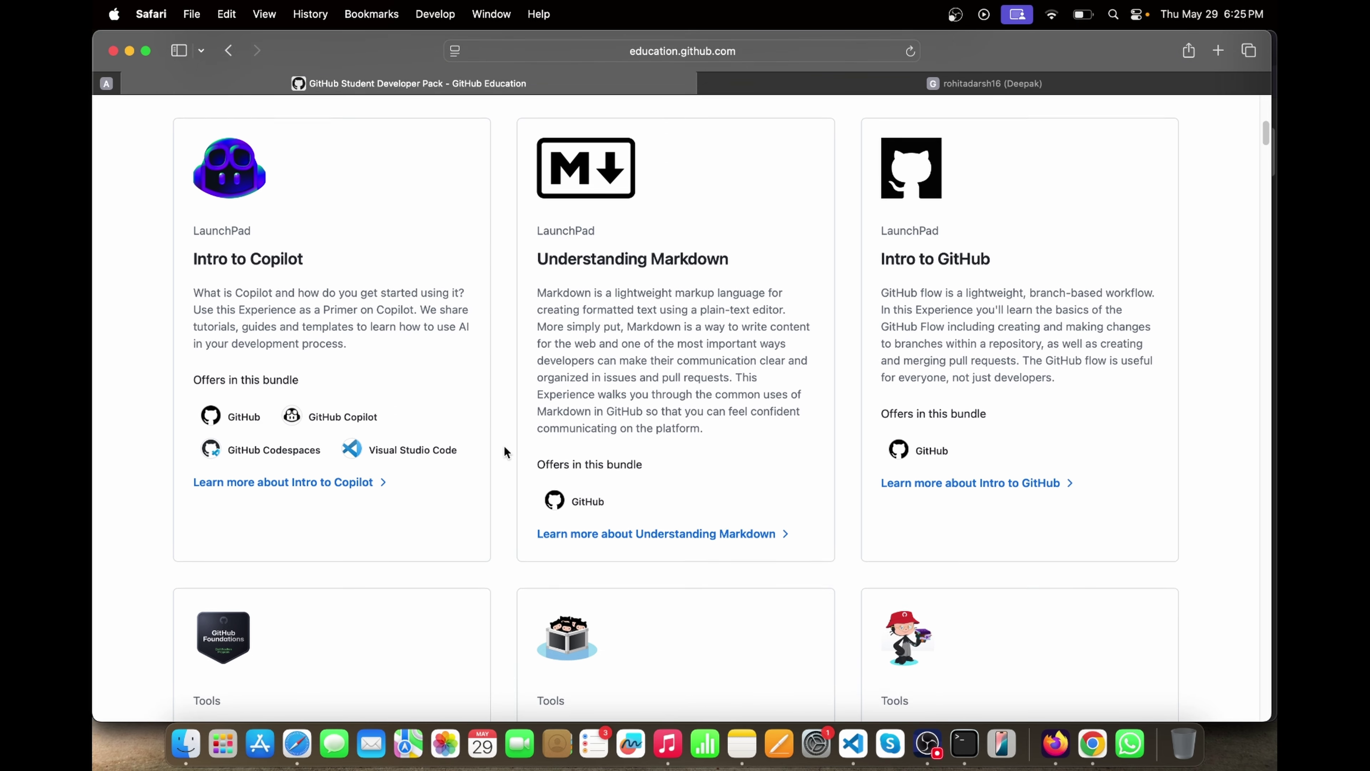
scroll(728, 507, down, 8)
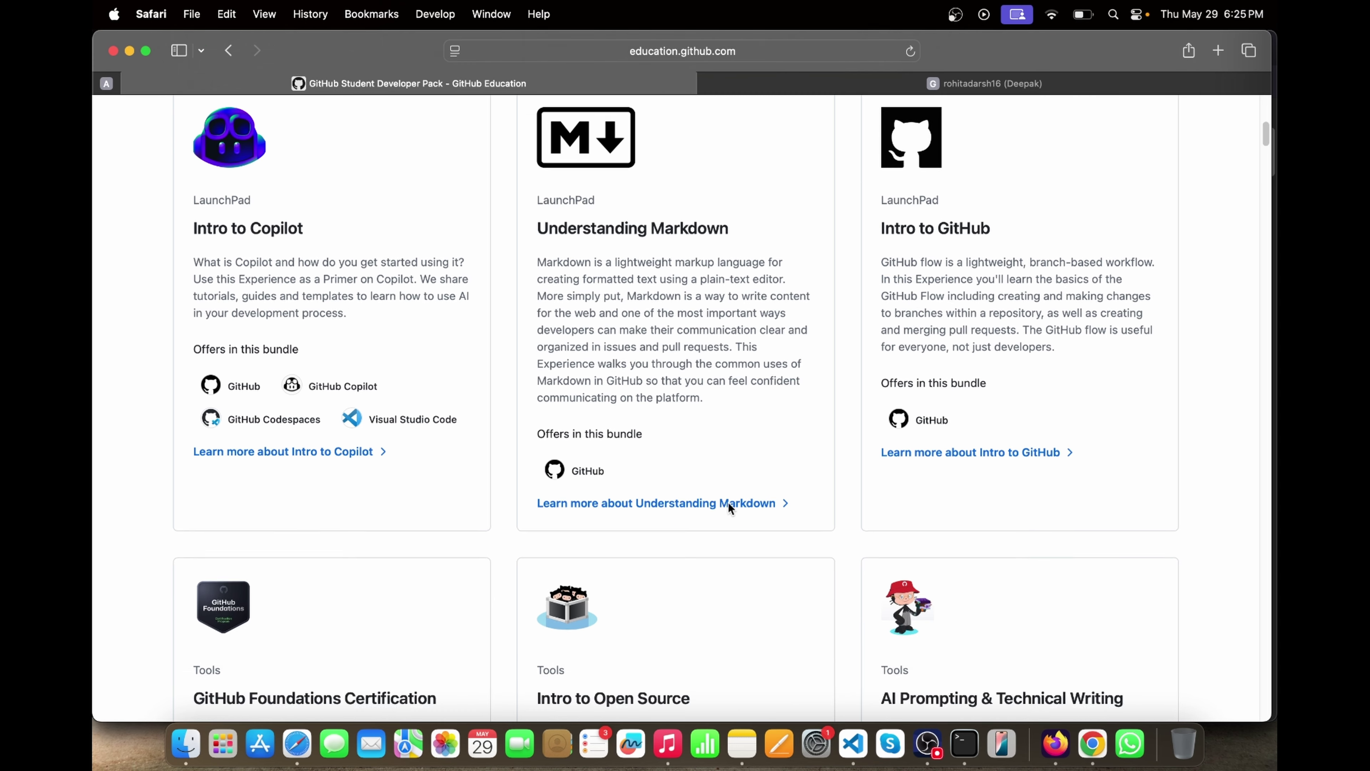
scroll(546, 422, down, 13)
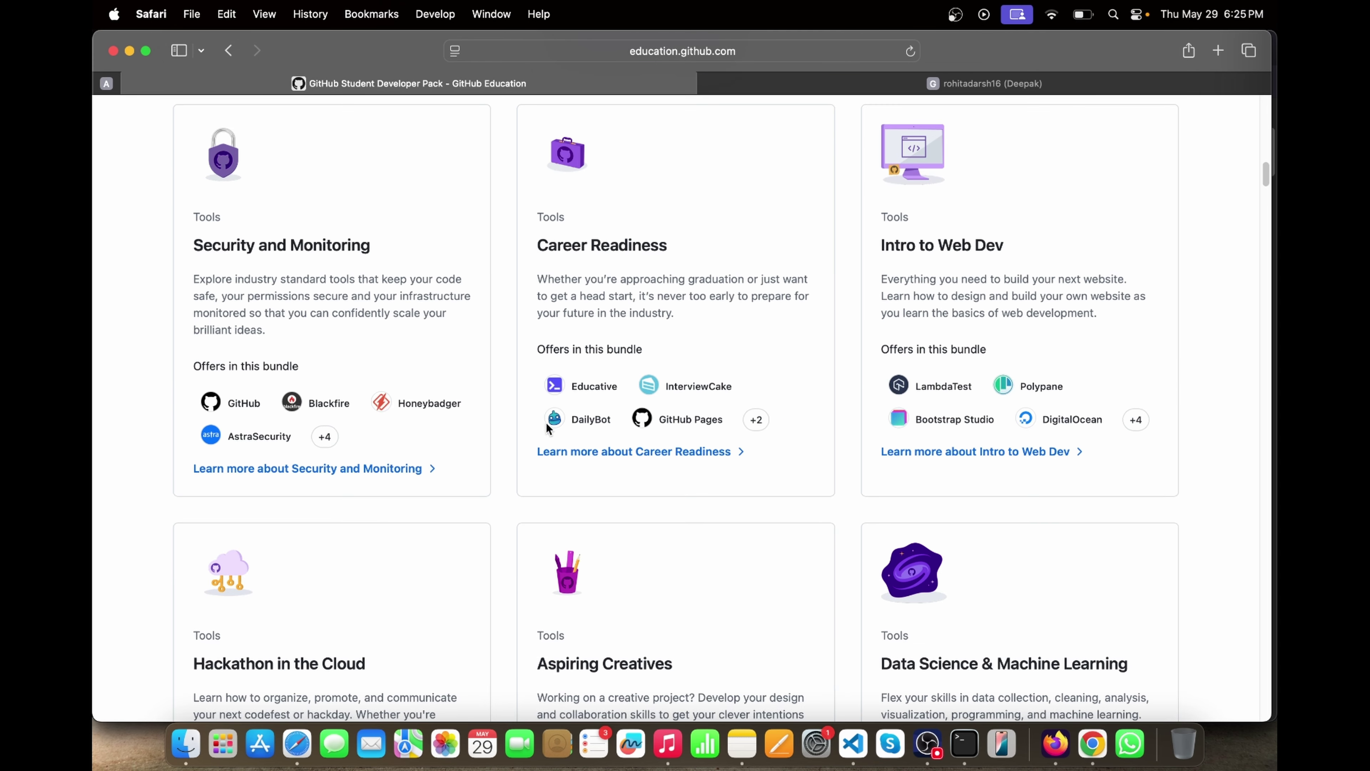
drag(876, 247, 914, 300)
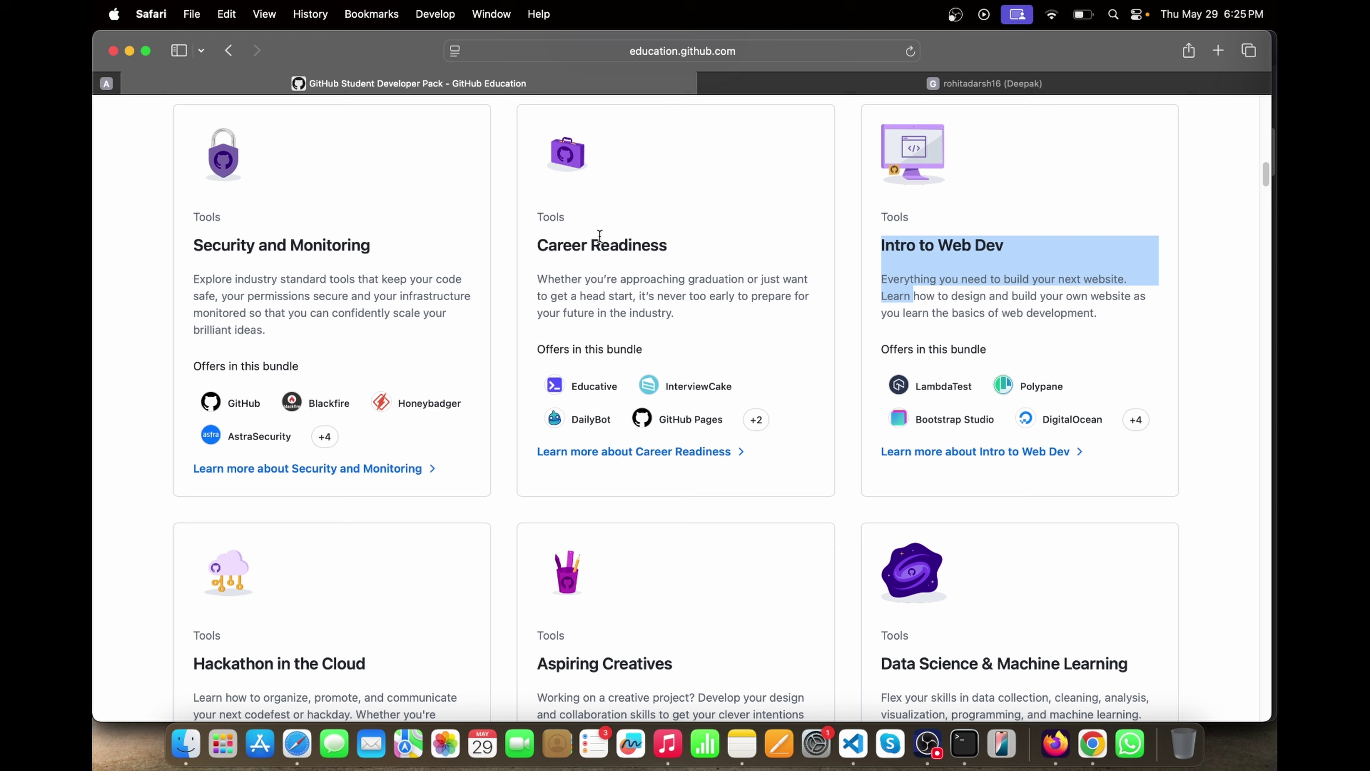
- Highlight DigitalOcean's $200 platform credit offer, then bring up an empty Visual Studio Code window
scroll(699, 311, down, 20)
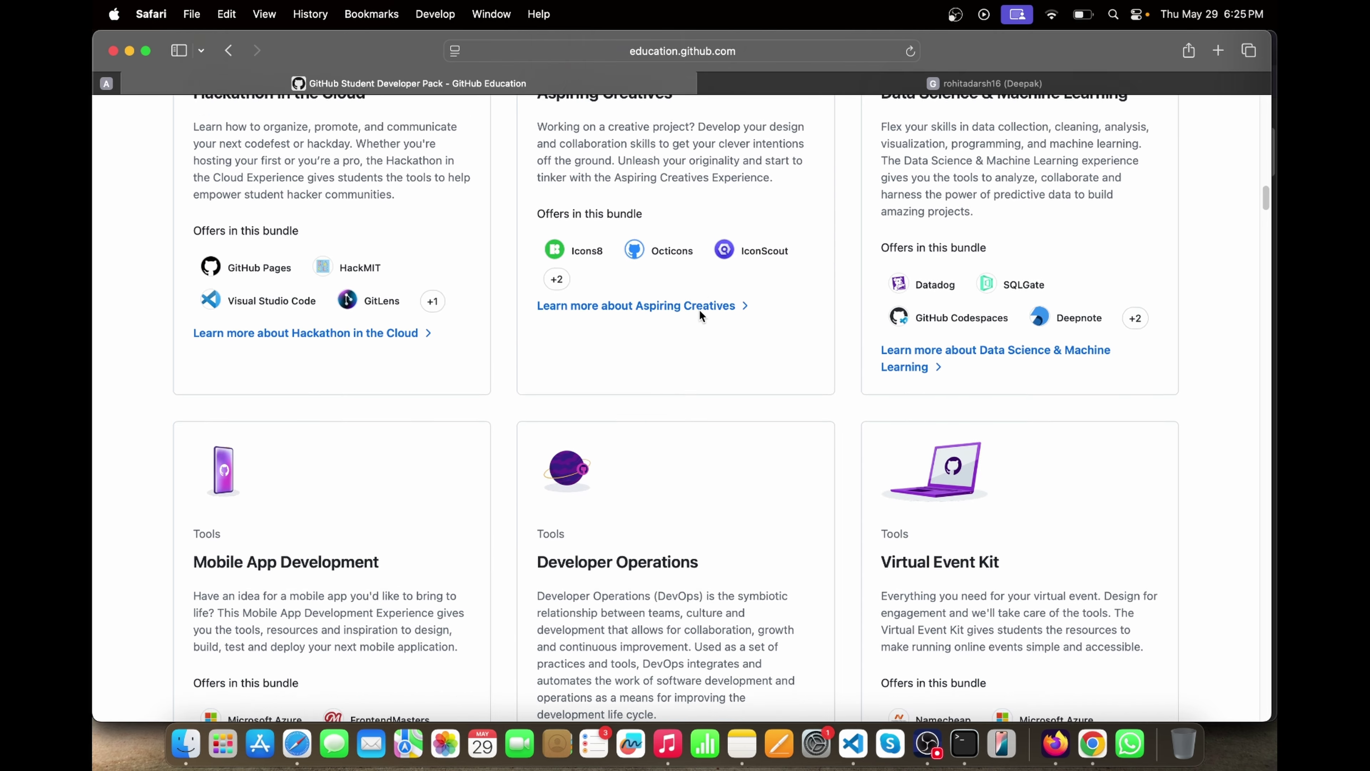
scroll(700, 315, down, 20)
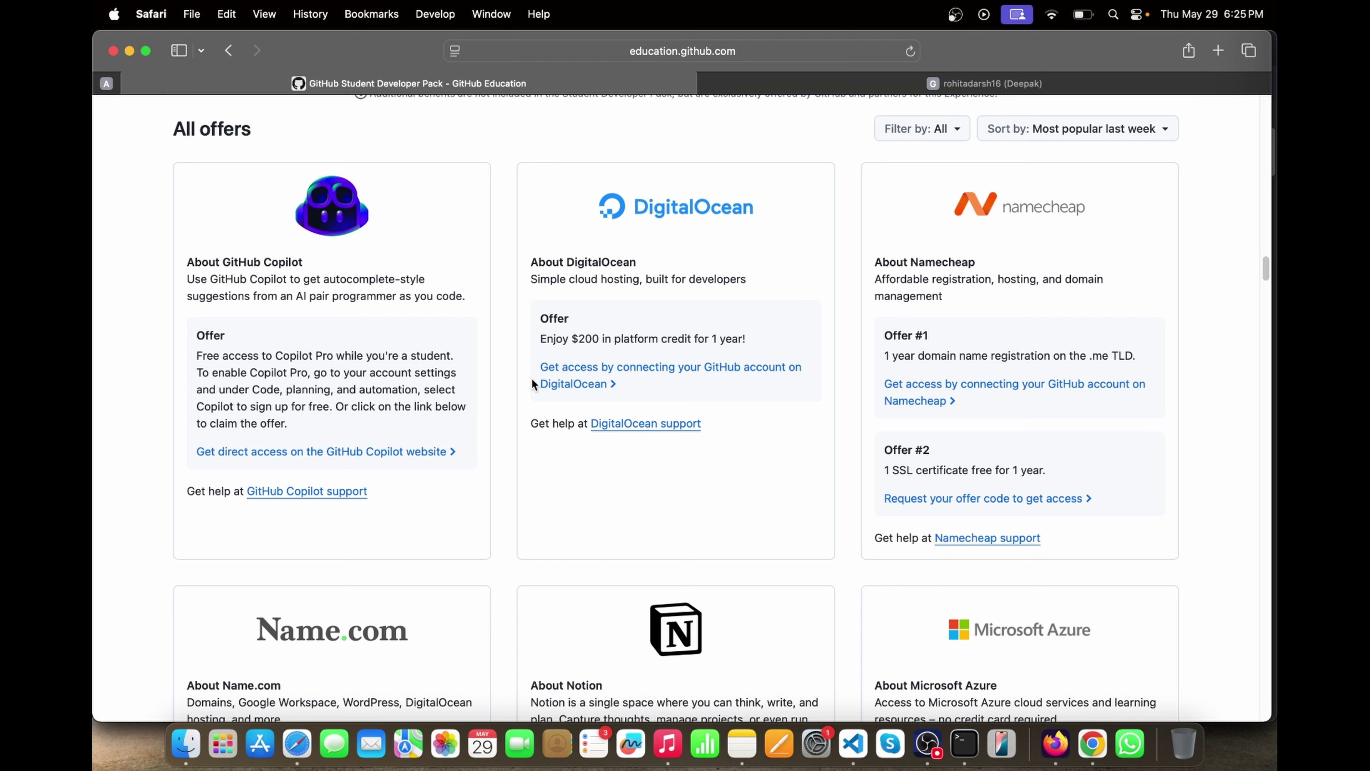
drag(589, 201, 619, 443)
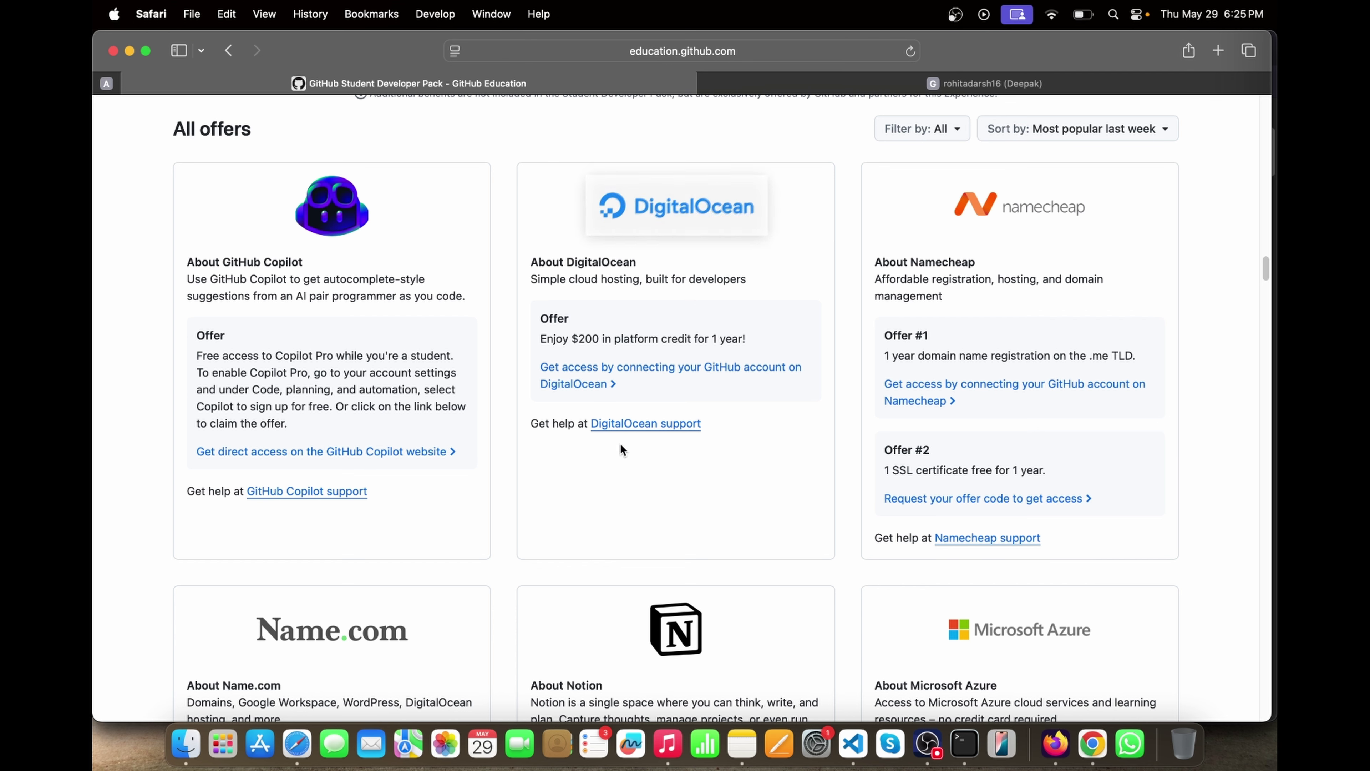
drag(540, 326, 616, 390)
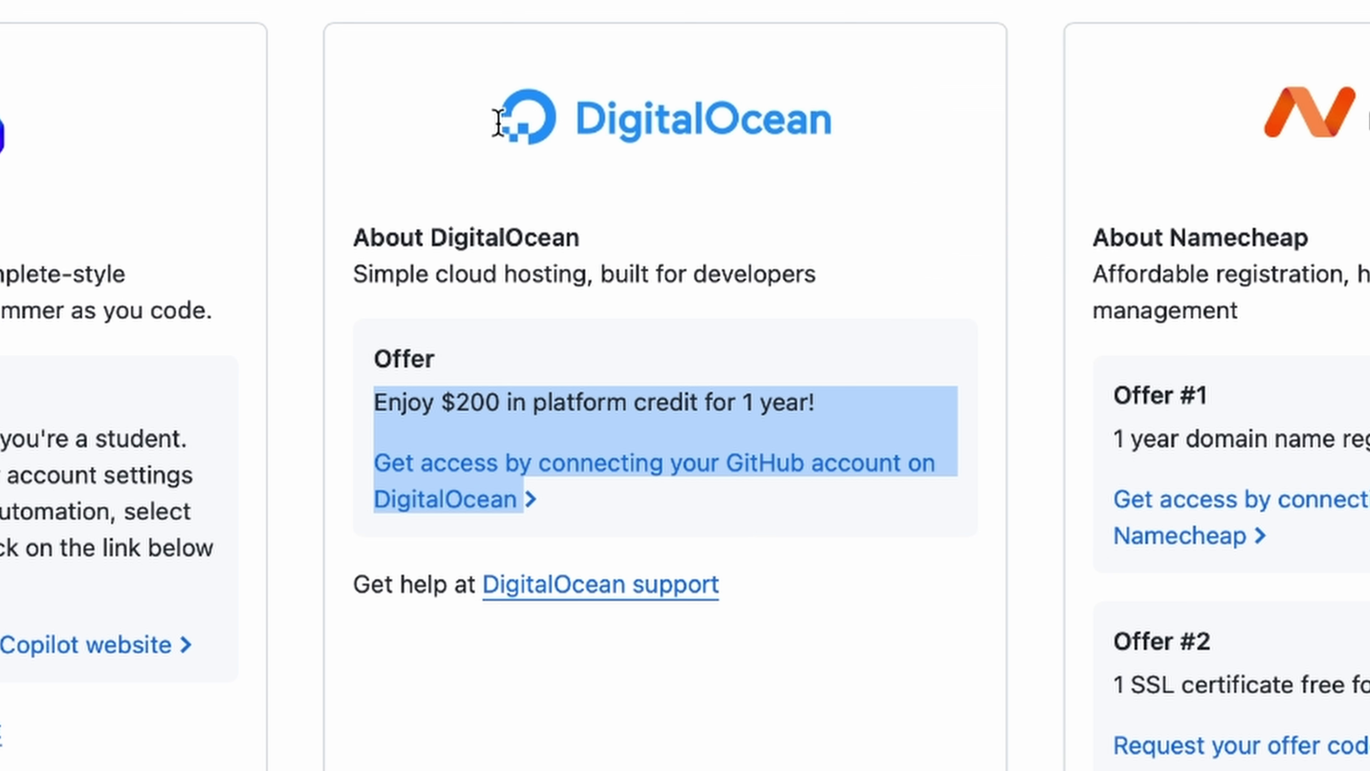
drag(410, 192, 611, 401)
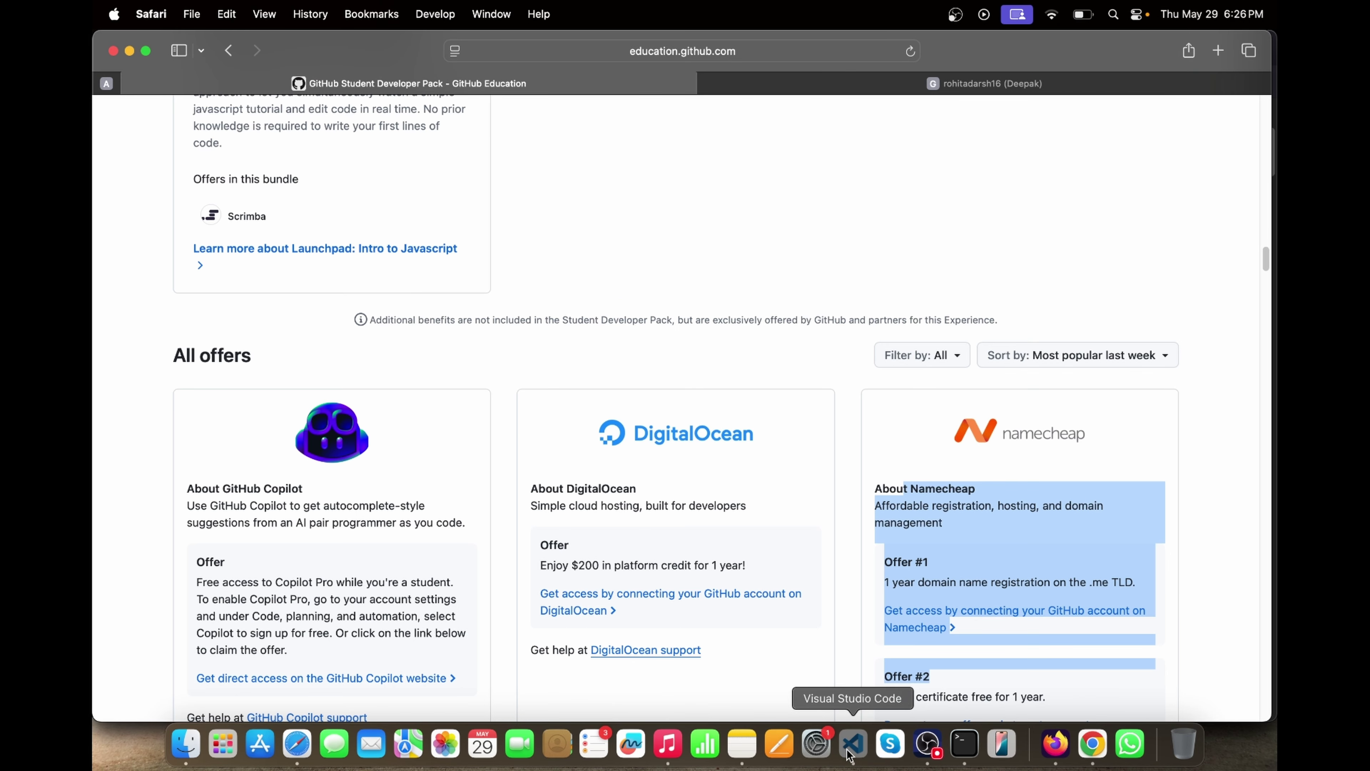
click(852, 744)
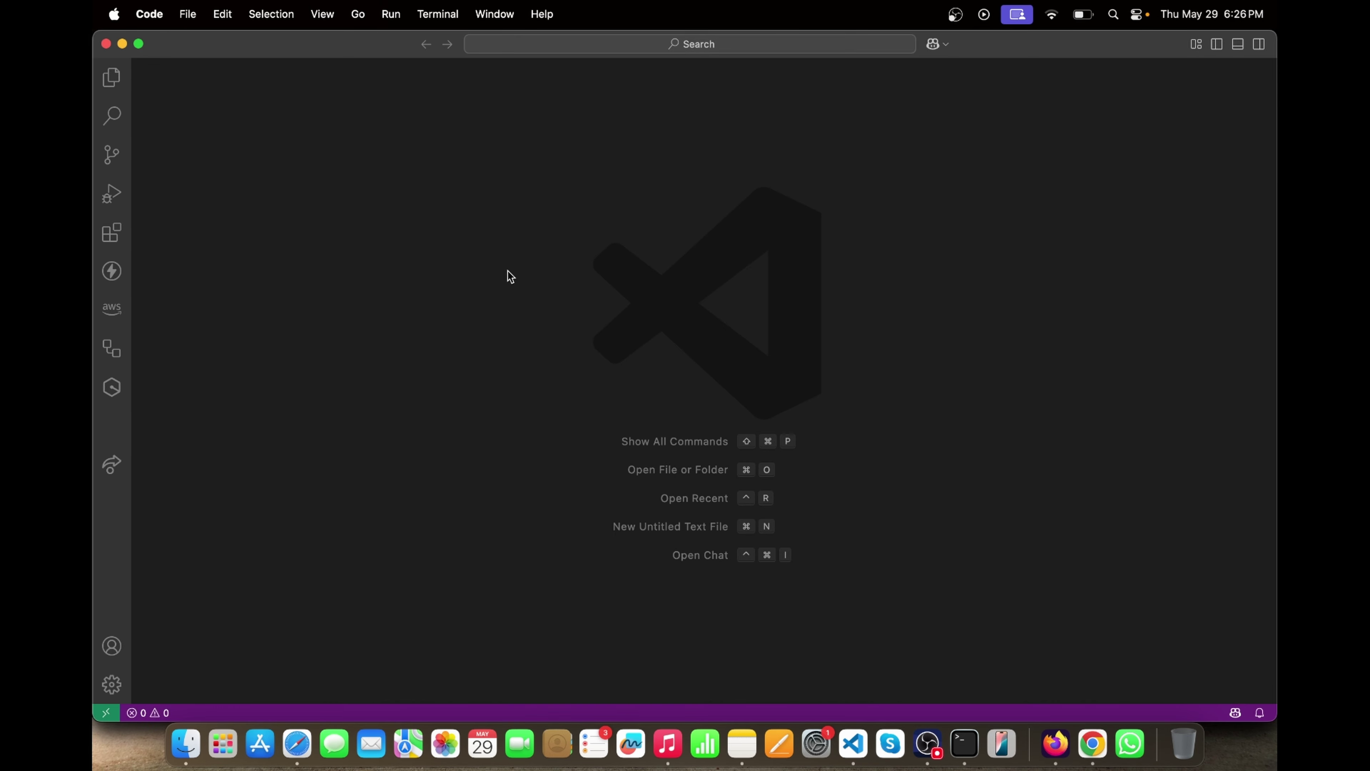
- Open the recent c-tutorial project and delete the statements inside main() in array.c
click(311, 439)
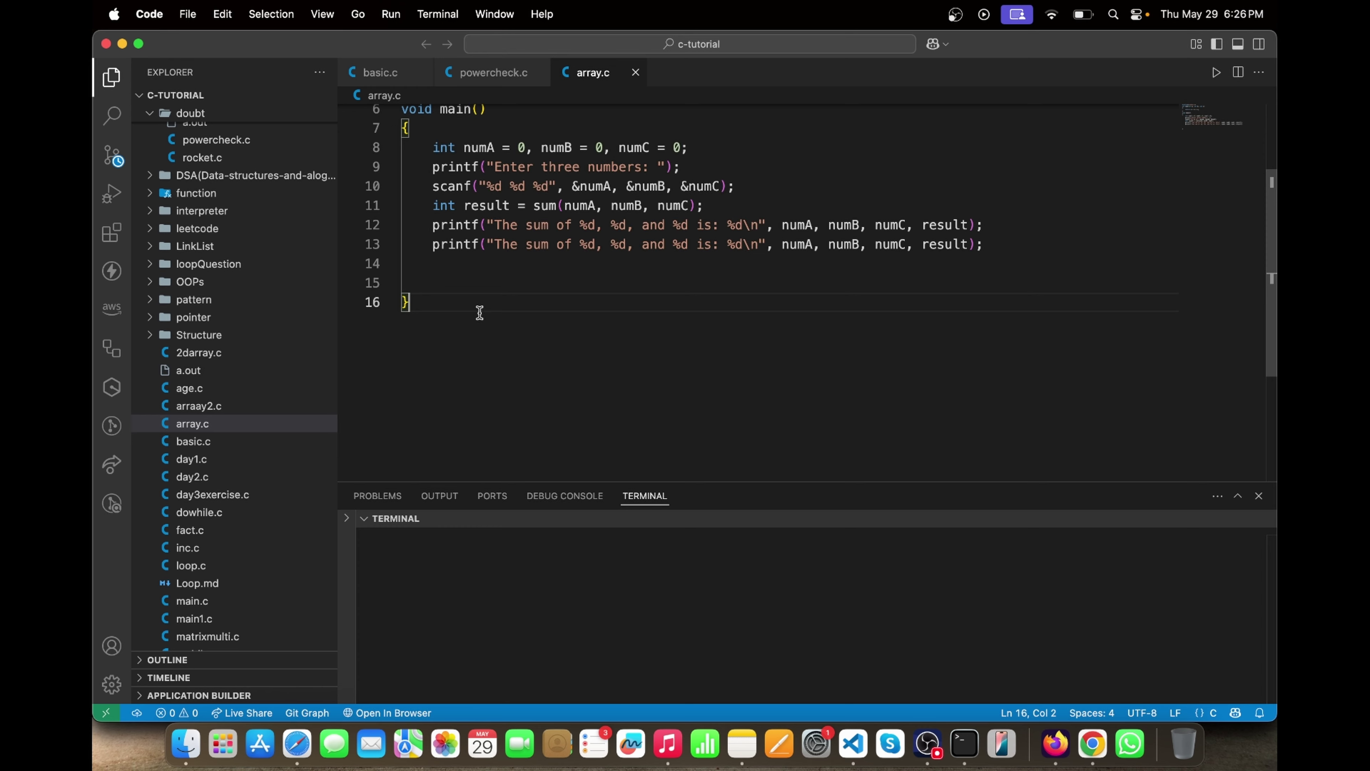
scroll(451, 244, up, 3)
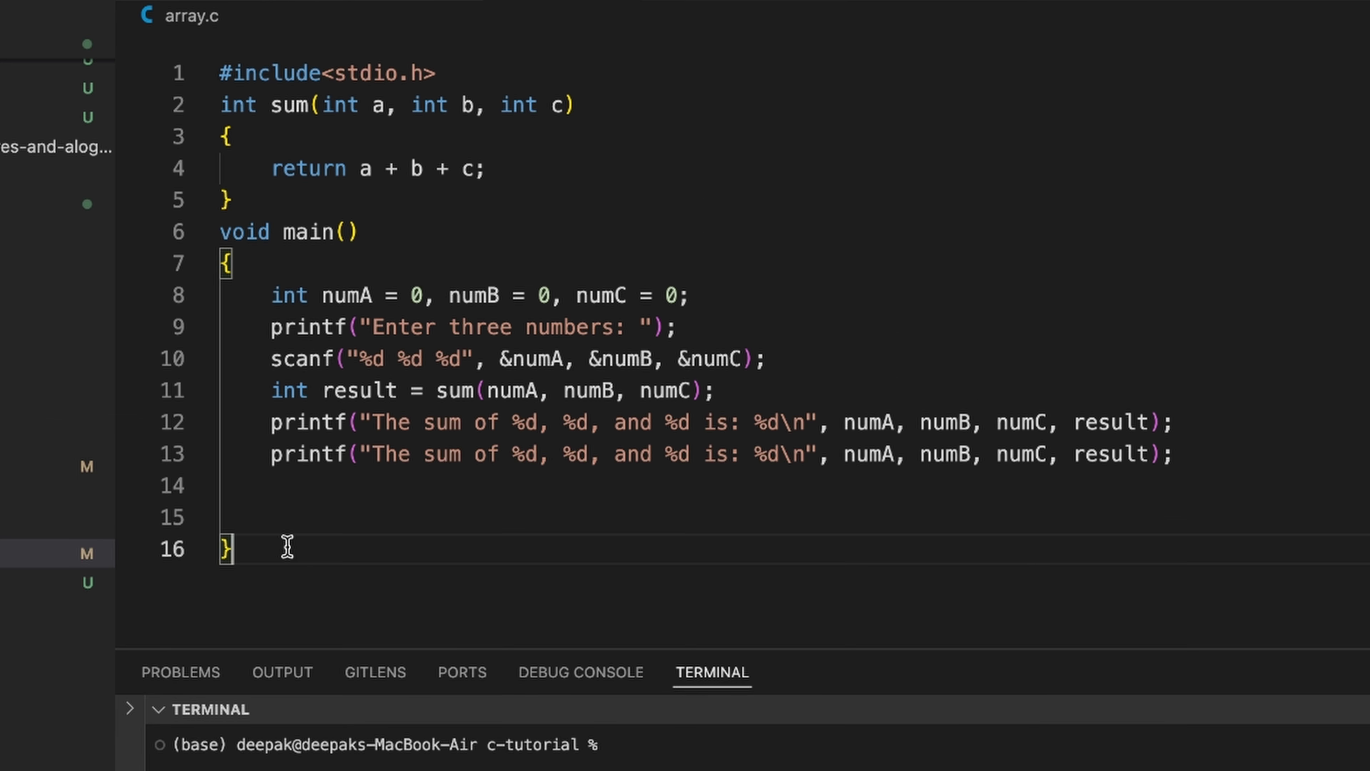
drag(271, 308, 1040, 481)
key(BackSpace)
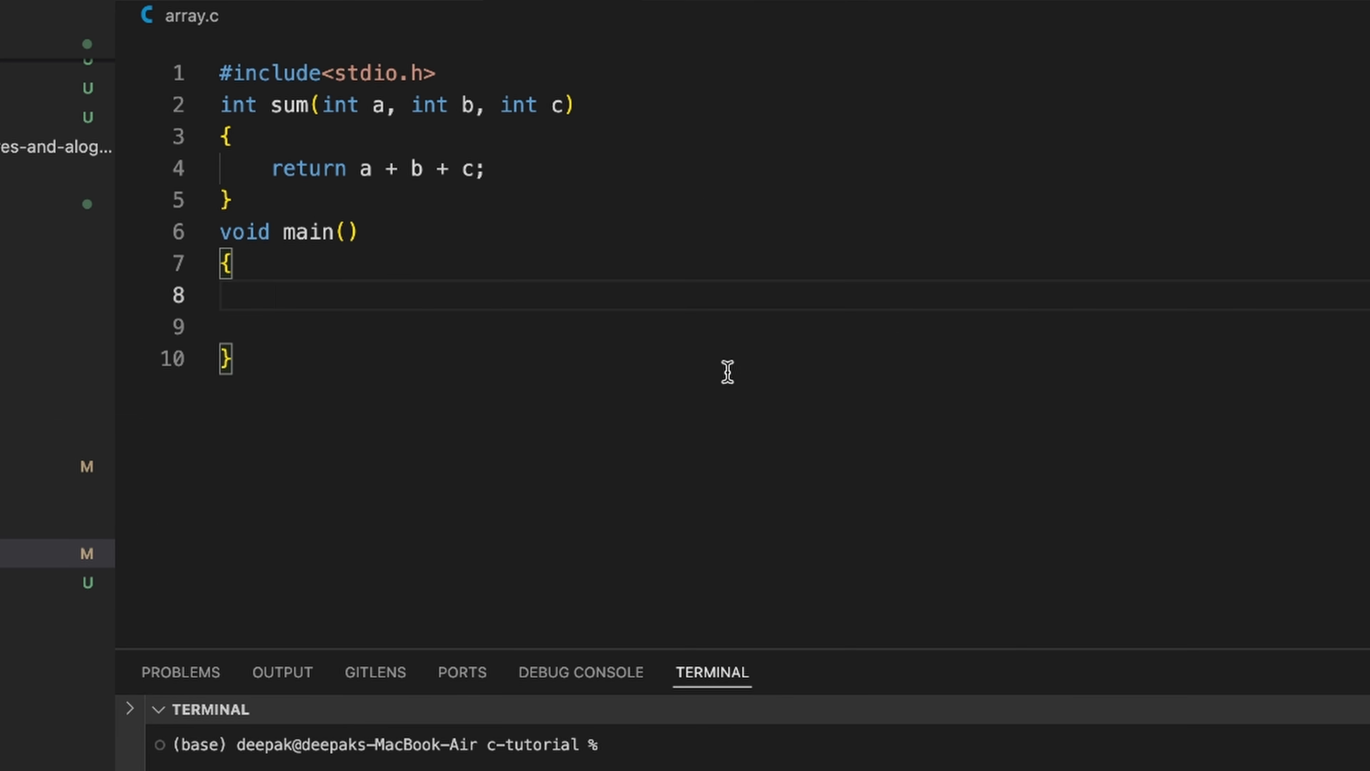
- Type 'void febo' below the sum function and accept Copilot's febonacci(int n) suggestion
scroll(647, 324, down, 1)
drag(262, 168, 236, 139)
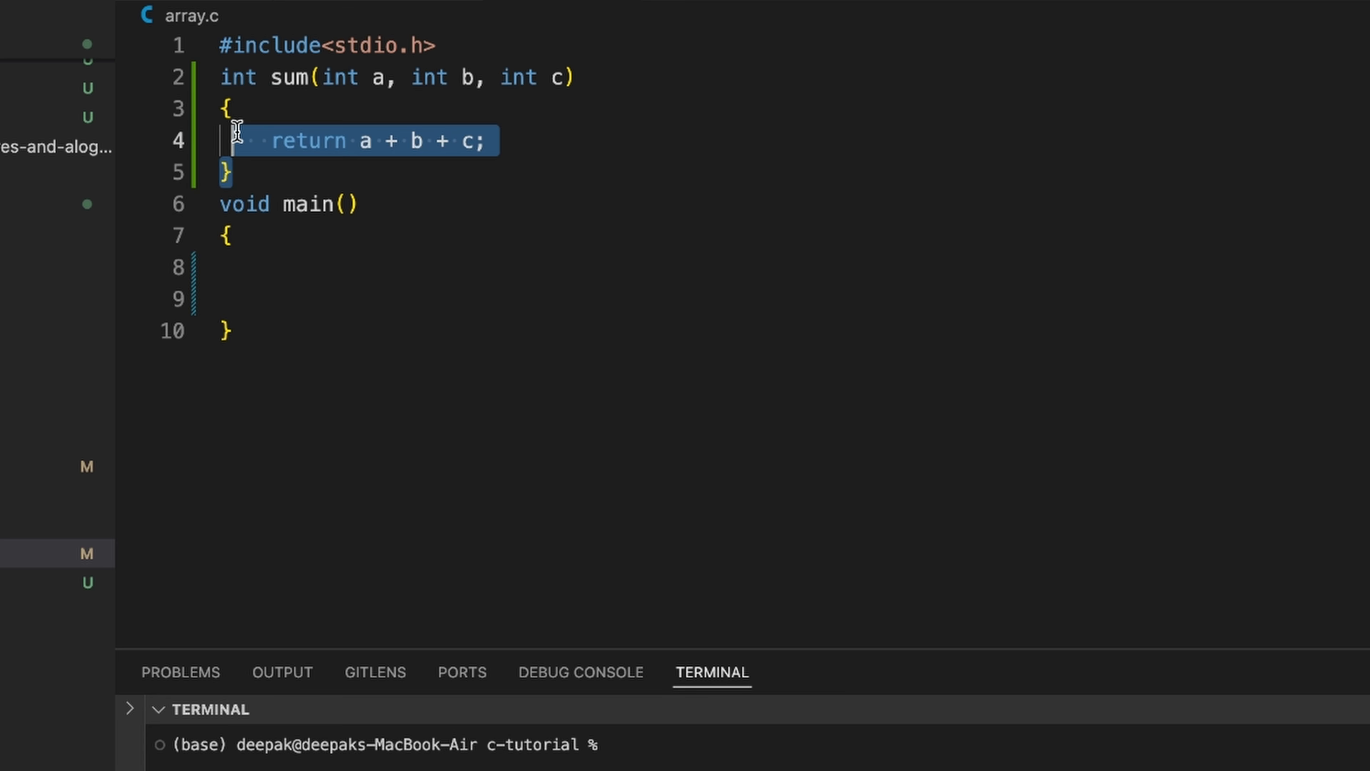
click(302, 175)
scroll(303, 174, up, 1)
key(Return)
key(Return)
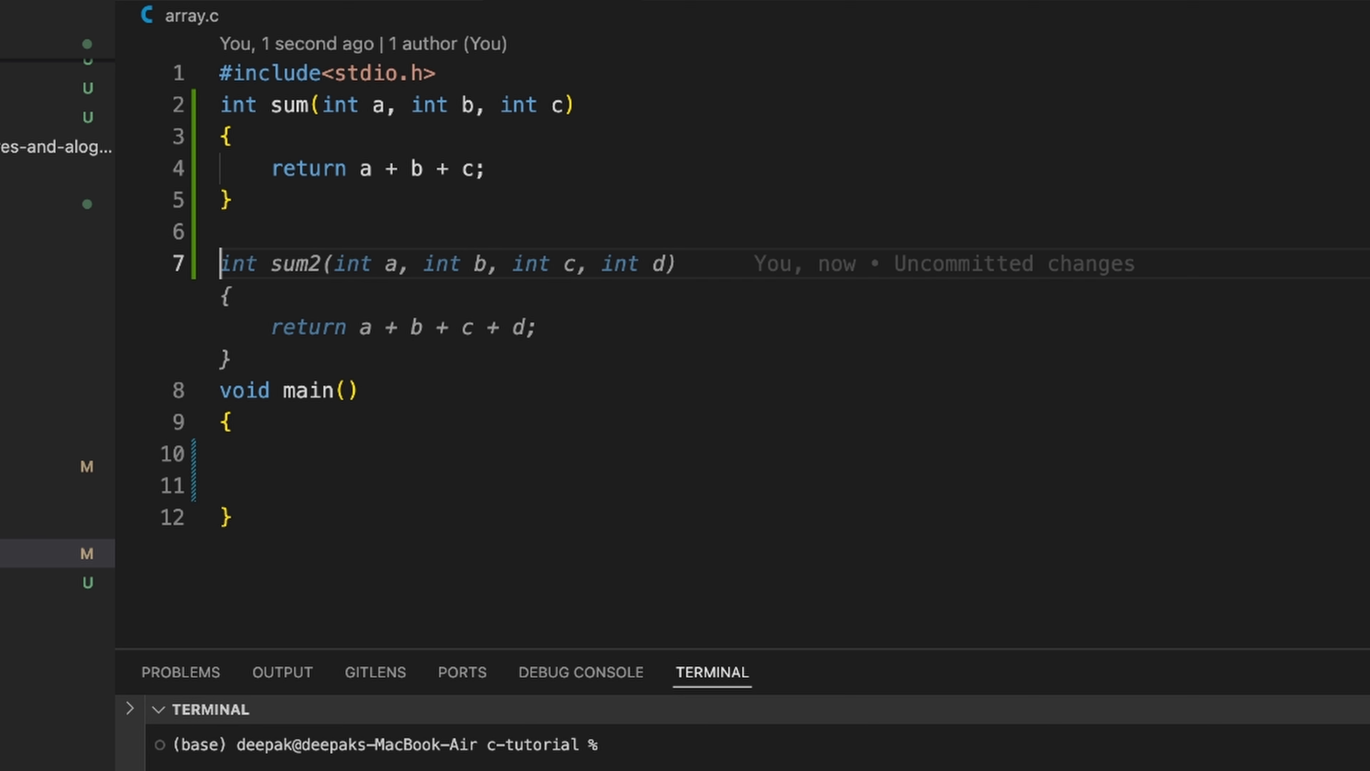
text(void )
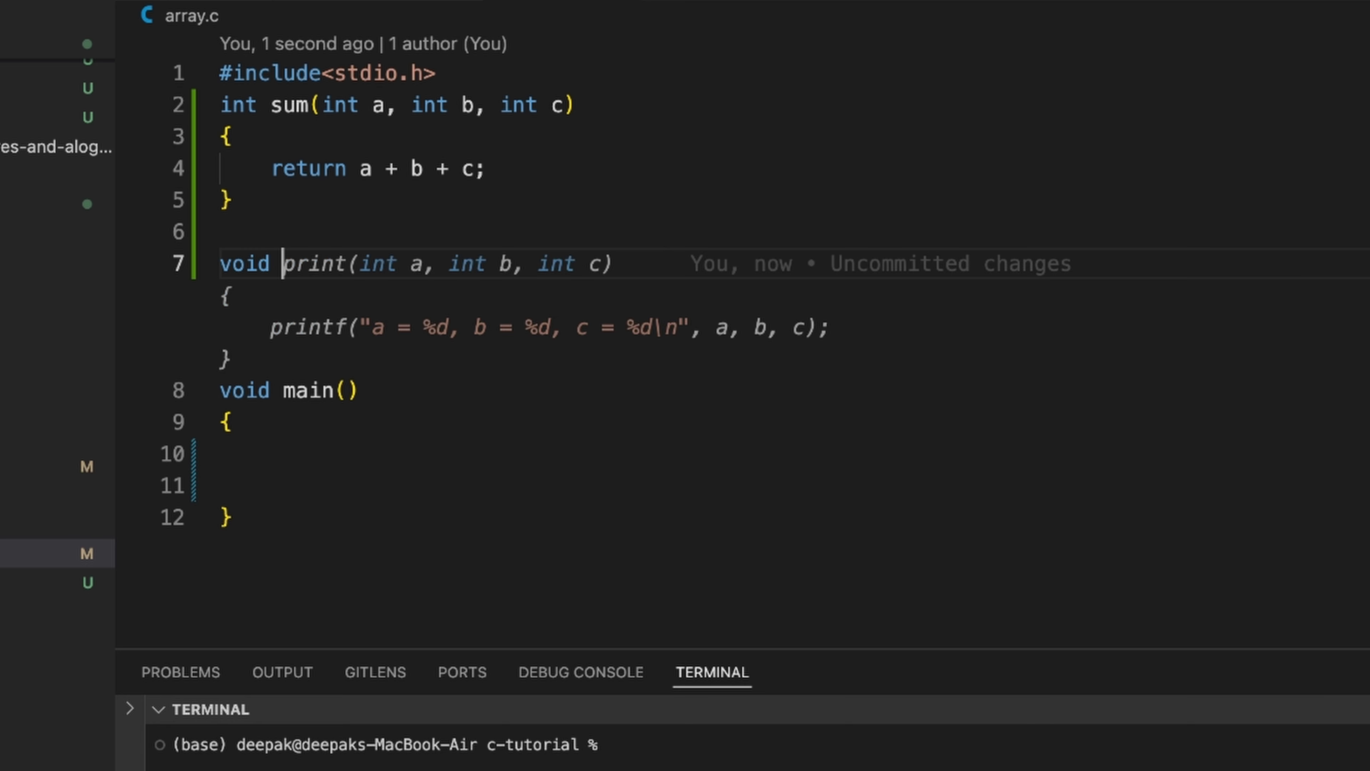
text(feb)
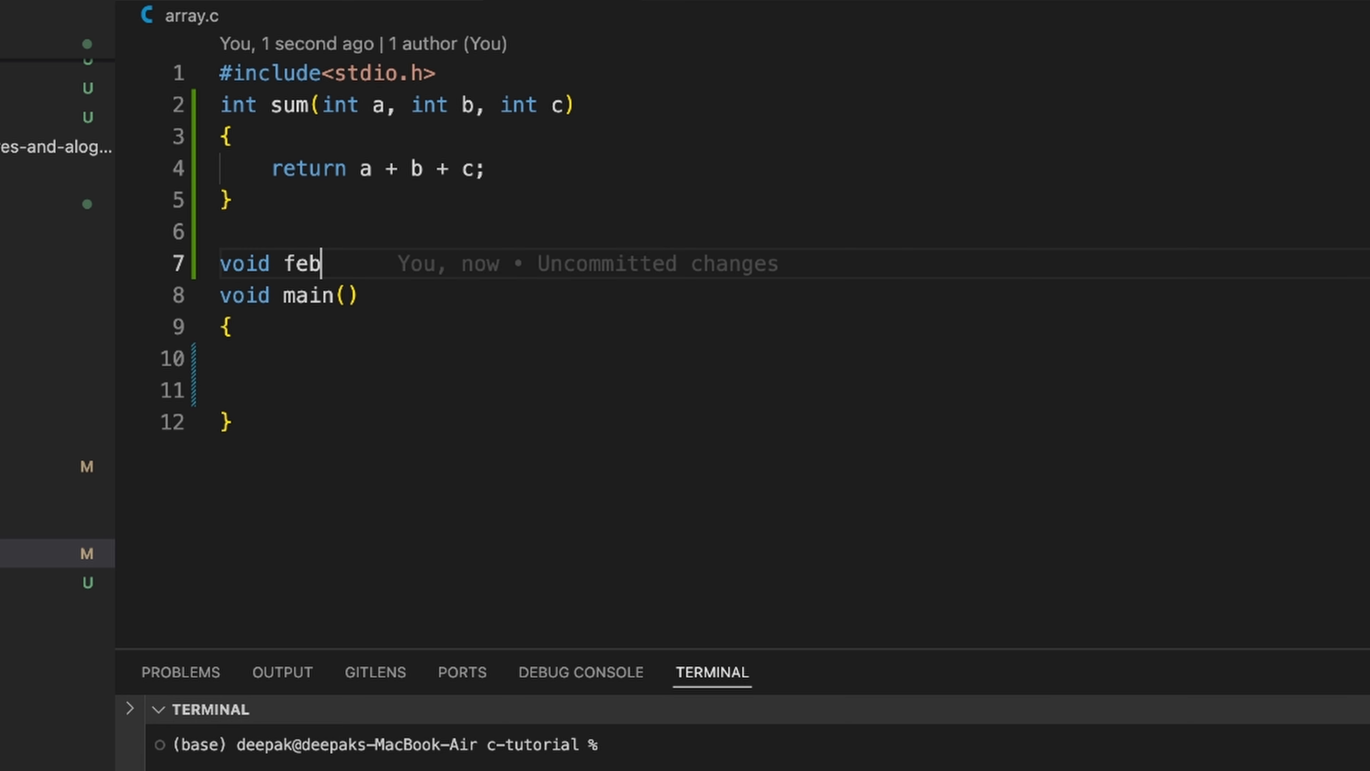
text(o)
key(Tab)
- Review the generated febonacci function, then show Copilot's status and completion settings
scroll(360, 286, down, 3)
scroll(360, 291, up, 5)
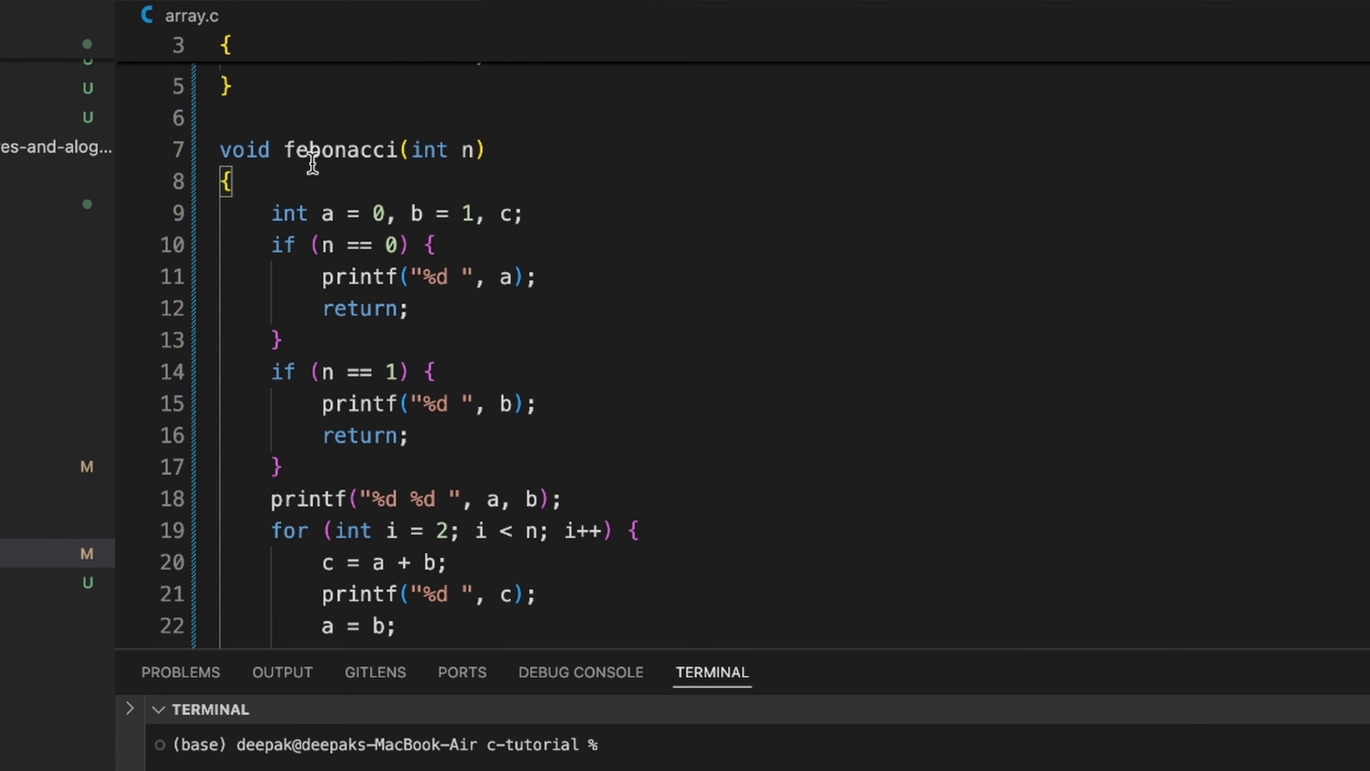
double_click(278, 150)
drag(278, 150, 370, 400)
scroll(367, 397, down, 3)
click(336, 494)
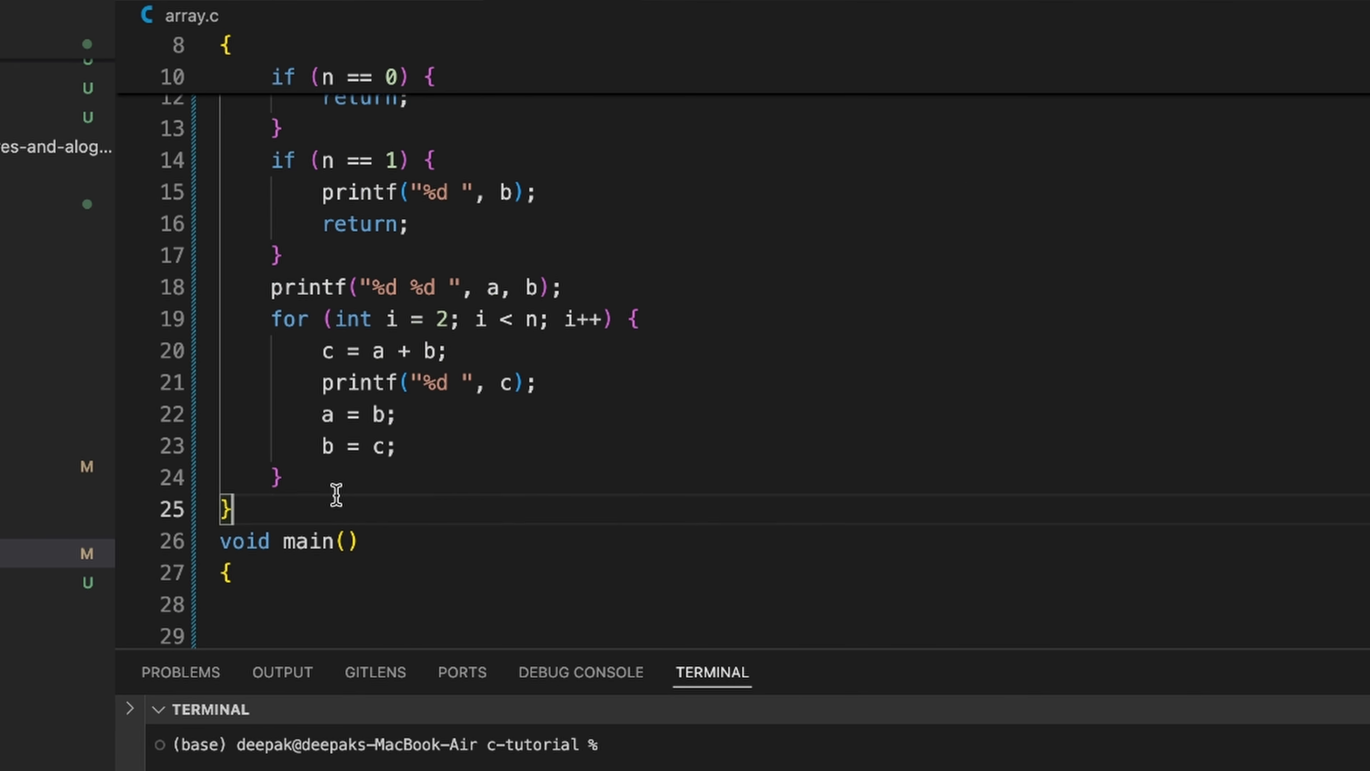
scroll(377, 399, up, 5)
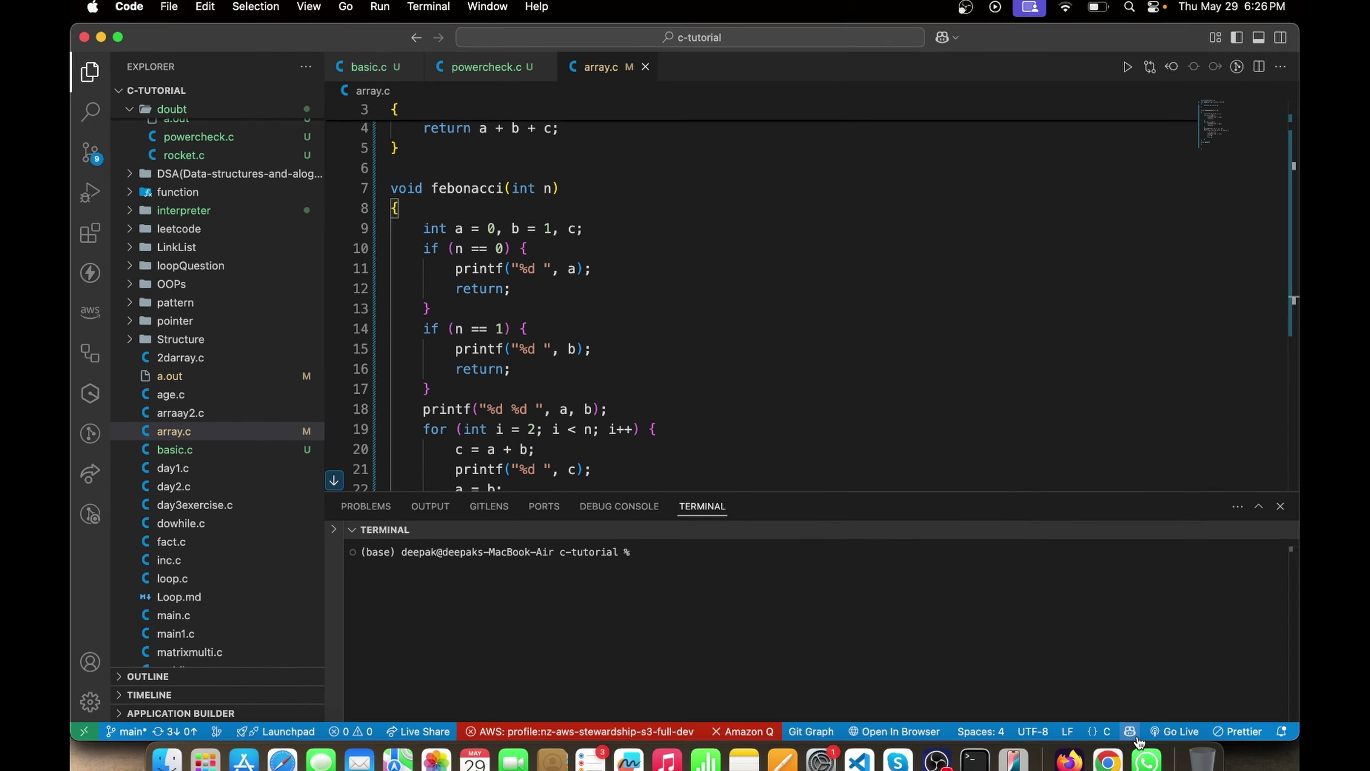
click(1219, 723)
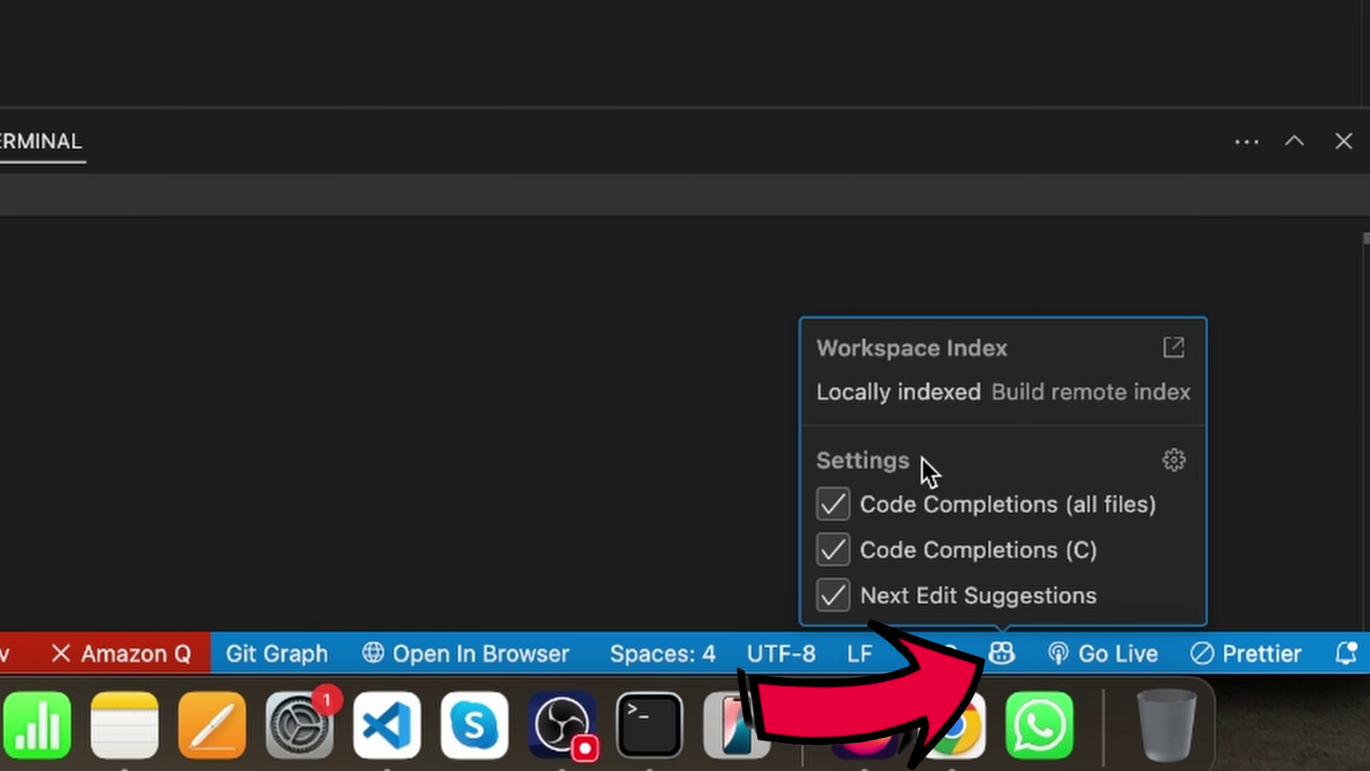
- Toggle Copilot's C code completions off and back on, then open and close Copilot Chat
click(839, 561)
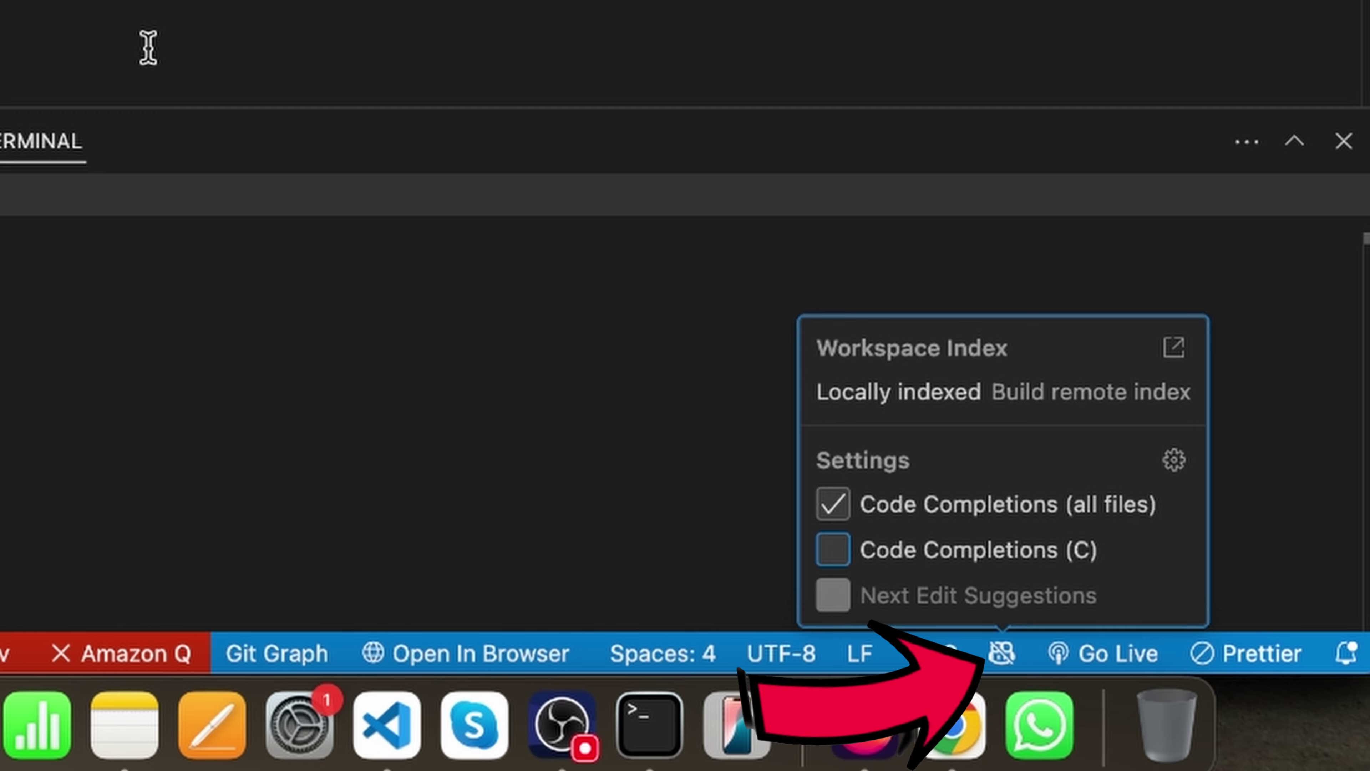
click(833, 550)
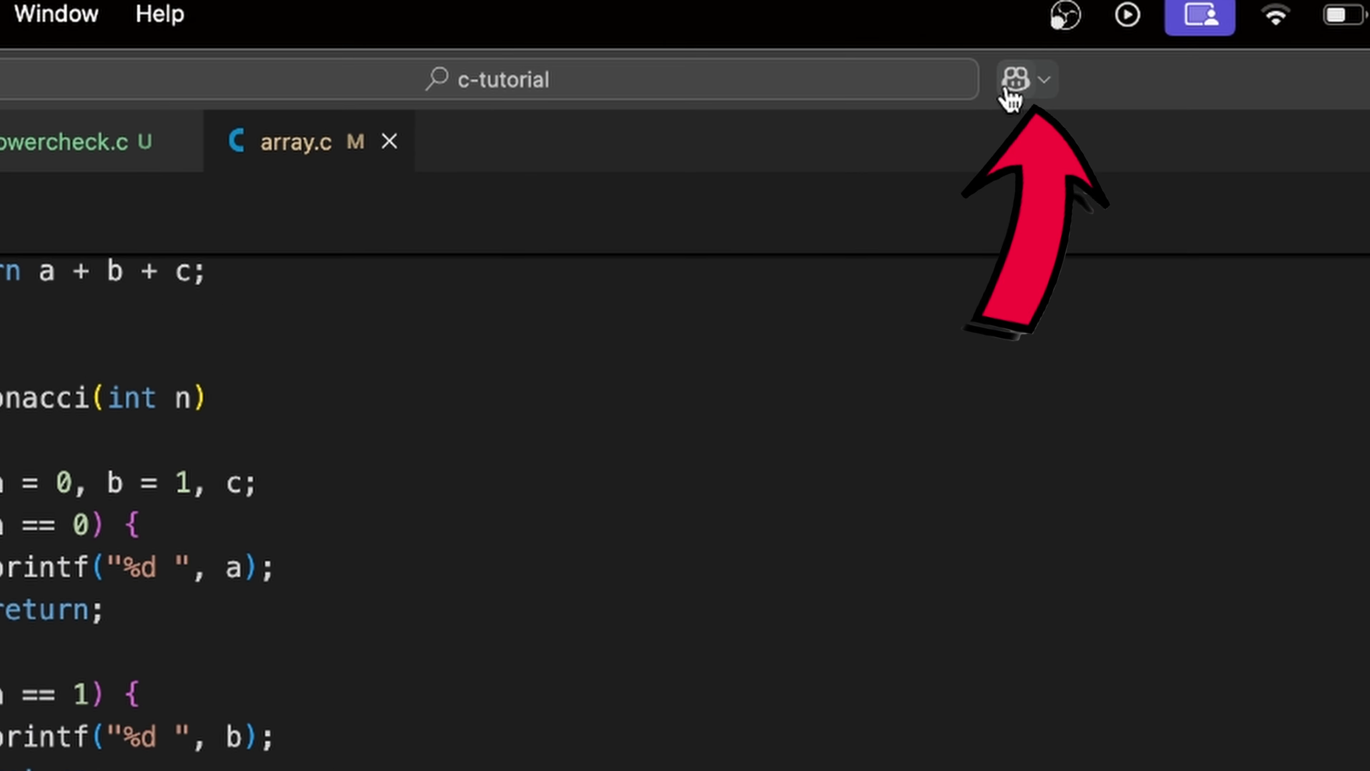
click(970, 58)
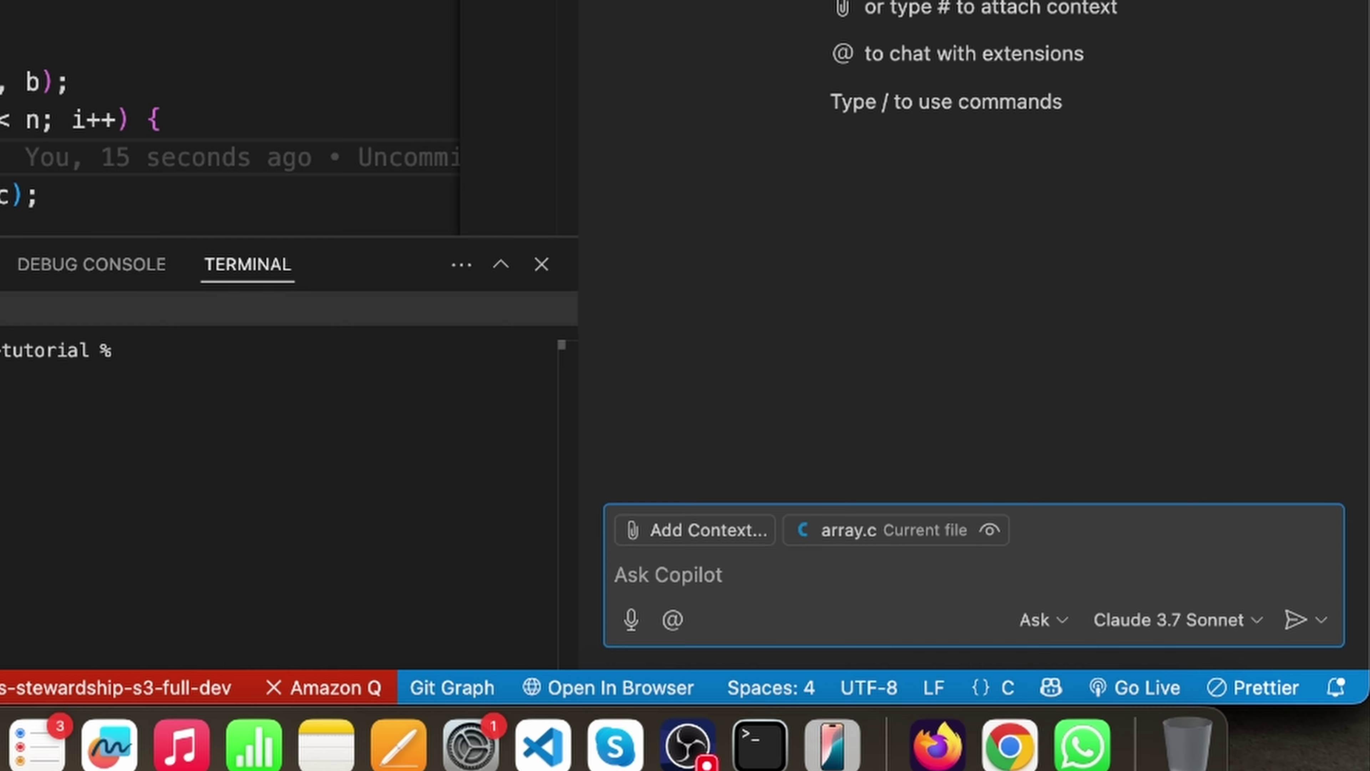
key(ctrl+super+i)
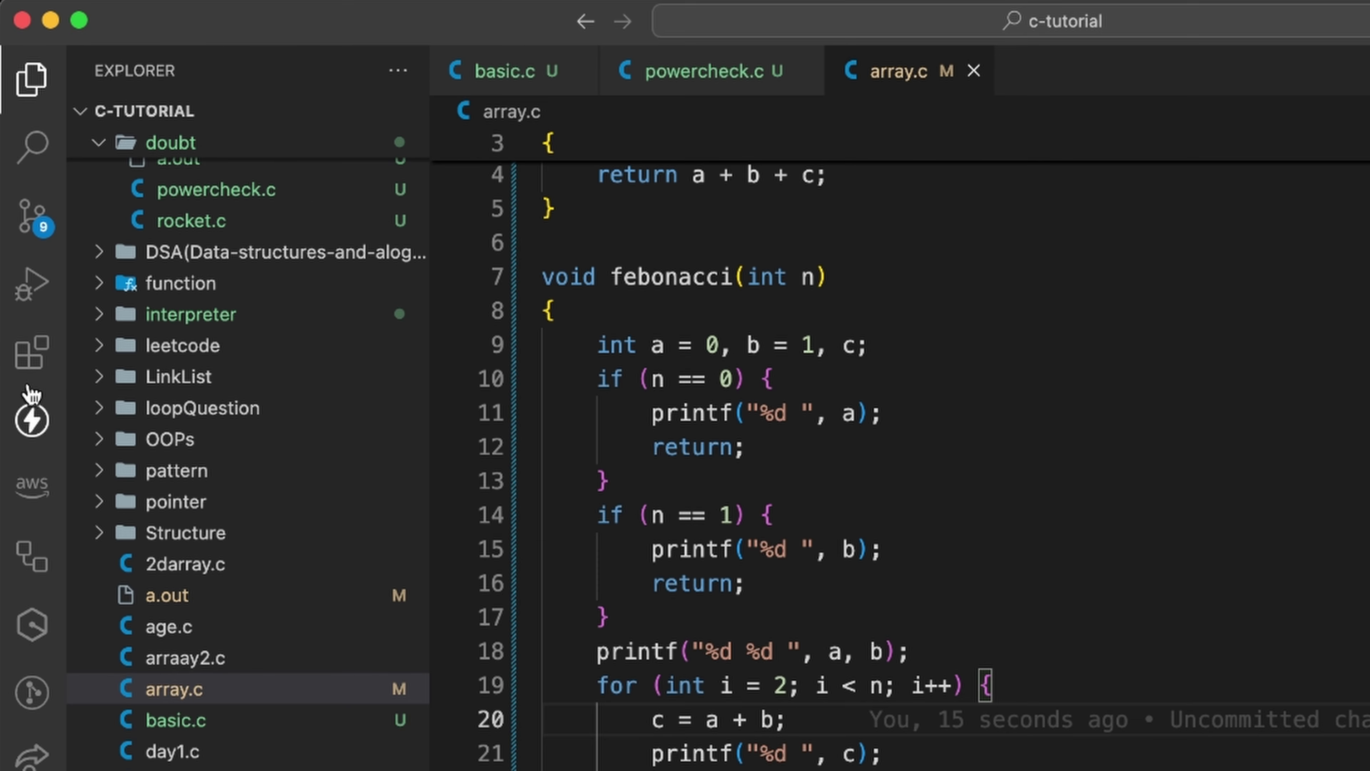
- Search extensions for 'co', open GitHub Copilot's details, widen the sidebar, and return to Explorer
click(112, 233)
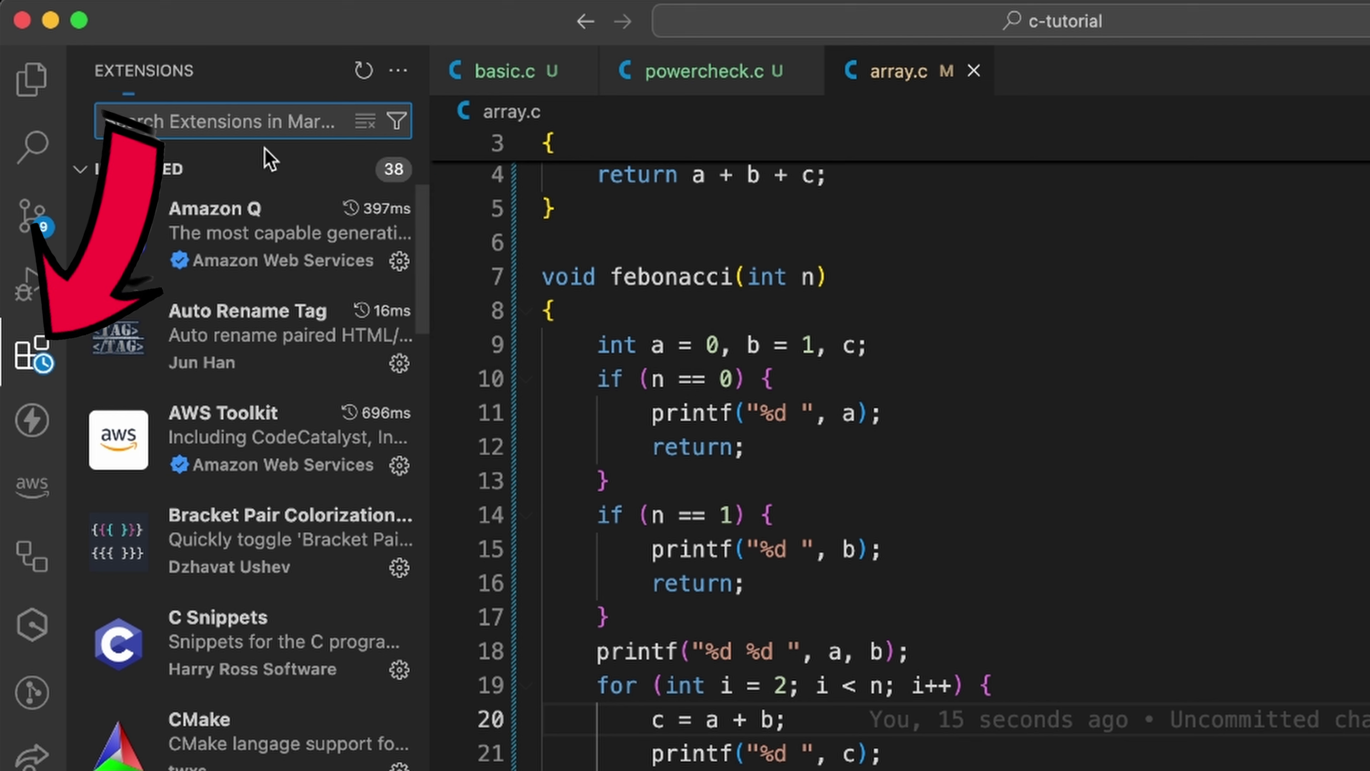
text(copilot)
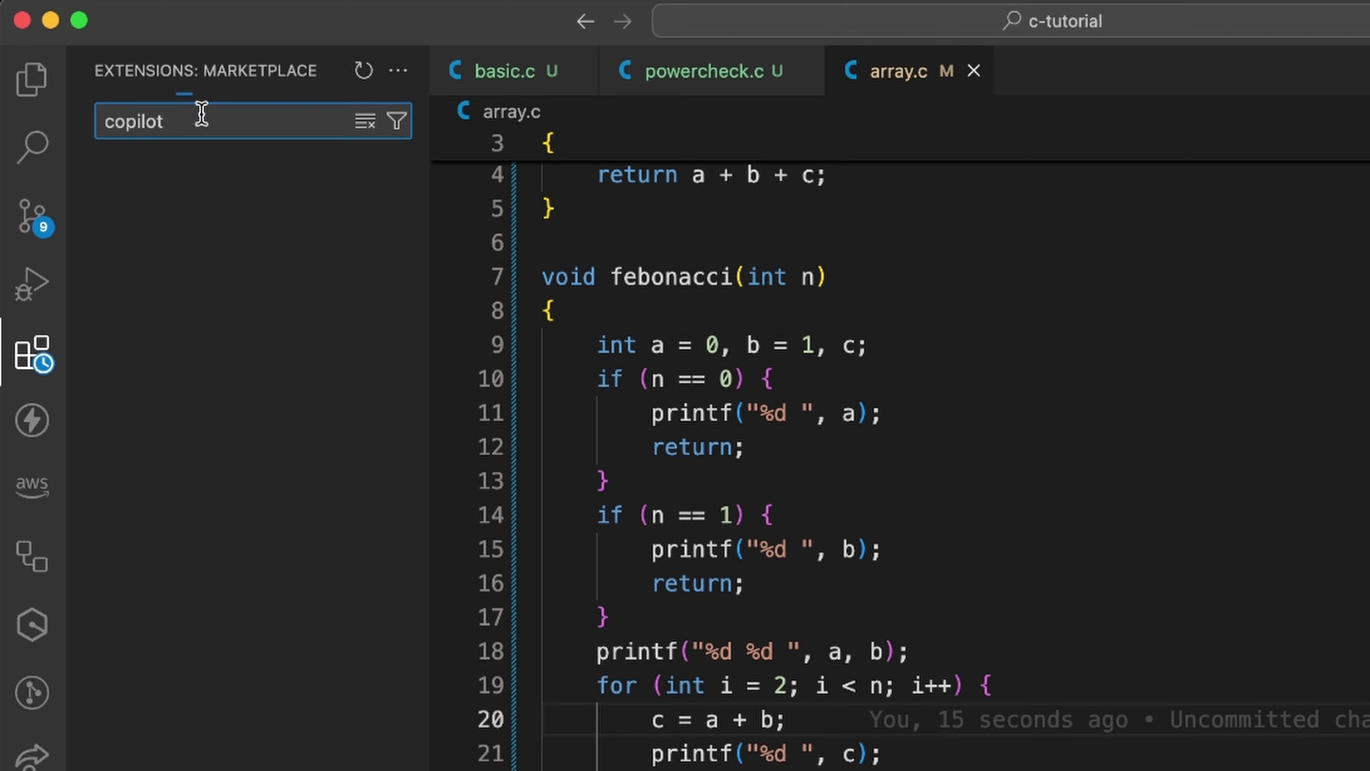
click(244, 216)
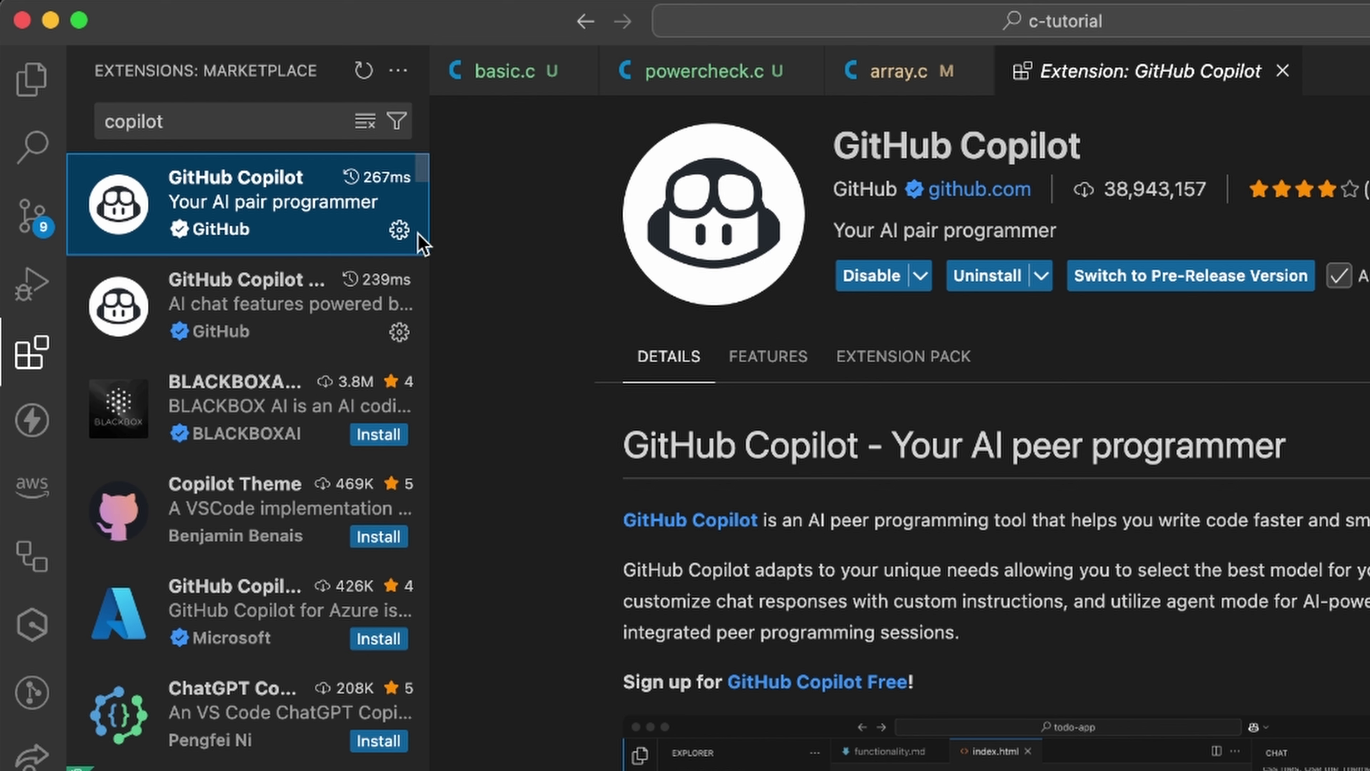
drag(425, 229, 606, 243)
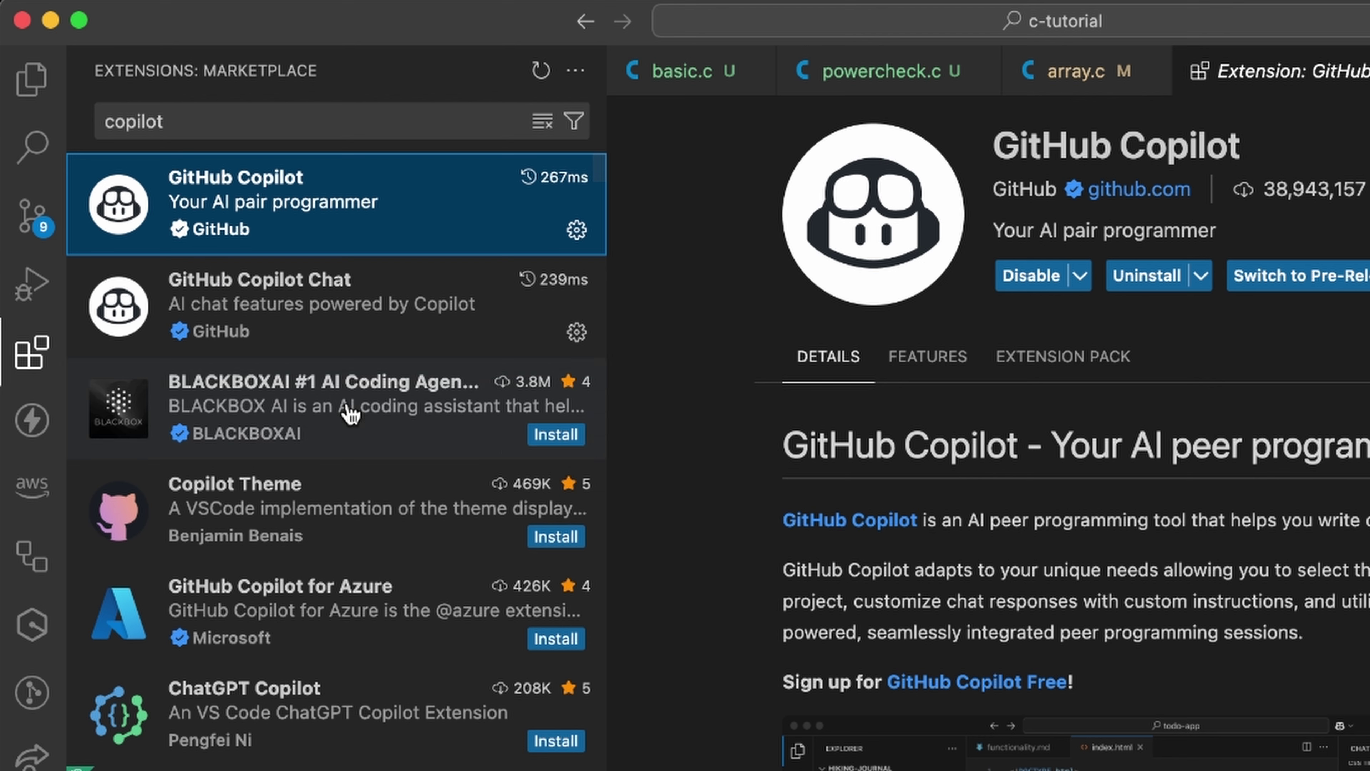
click(31, 81)
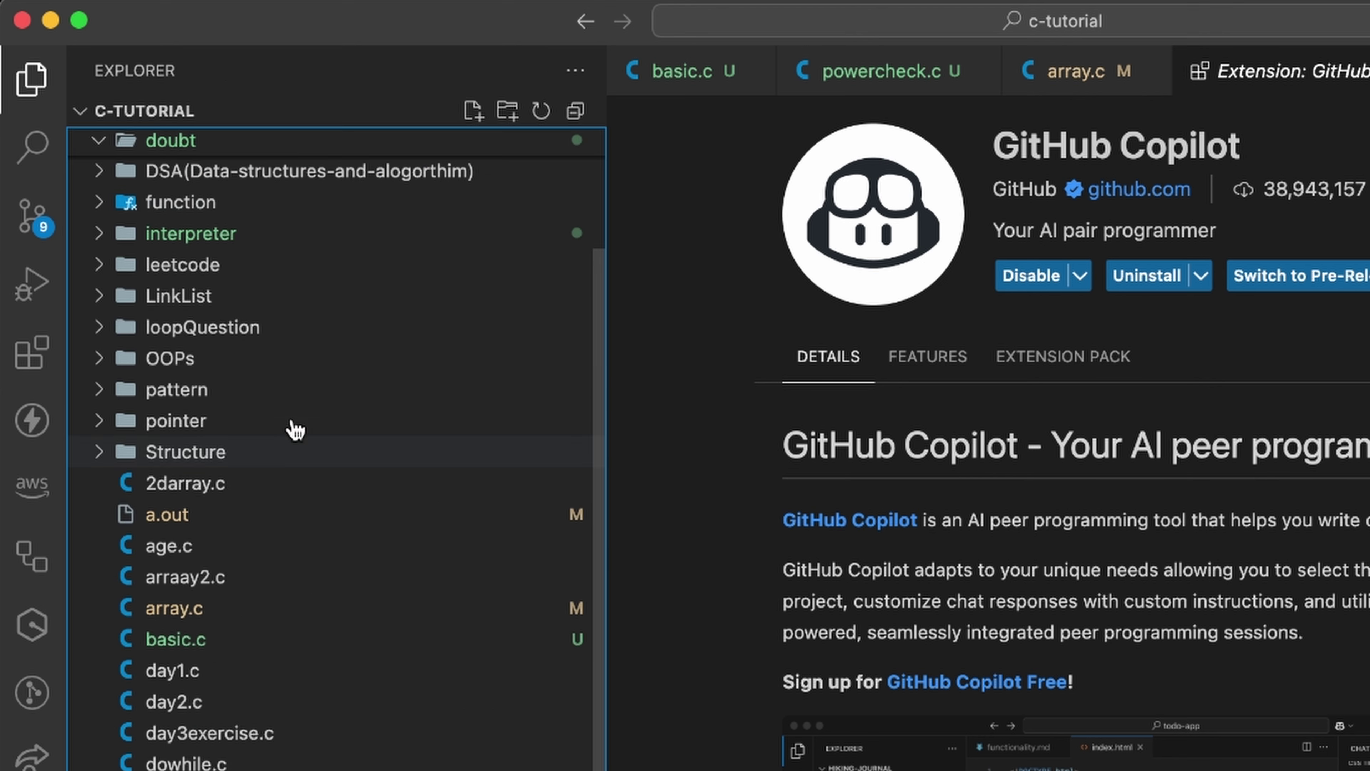
- Create an empty index.html in portfolio-demo and show Copilot Chat's list of models
click(474, 110)
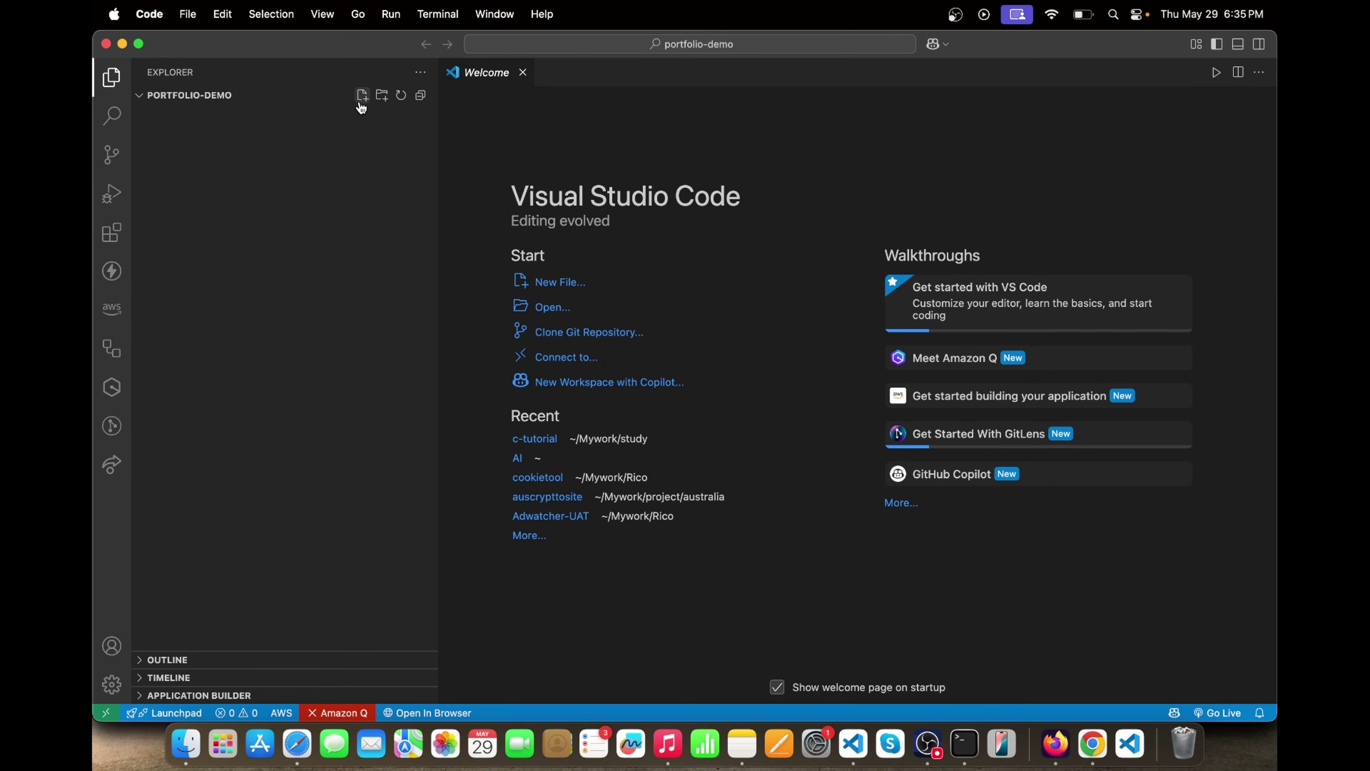
click(361, 101)
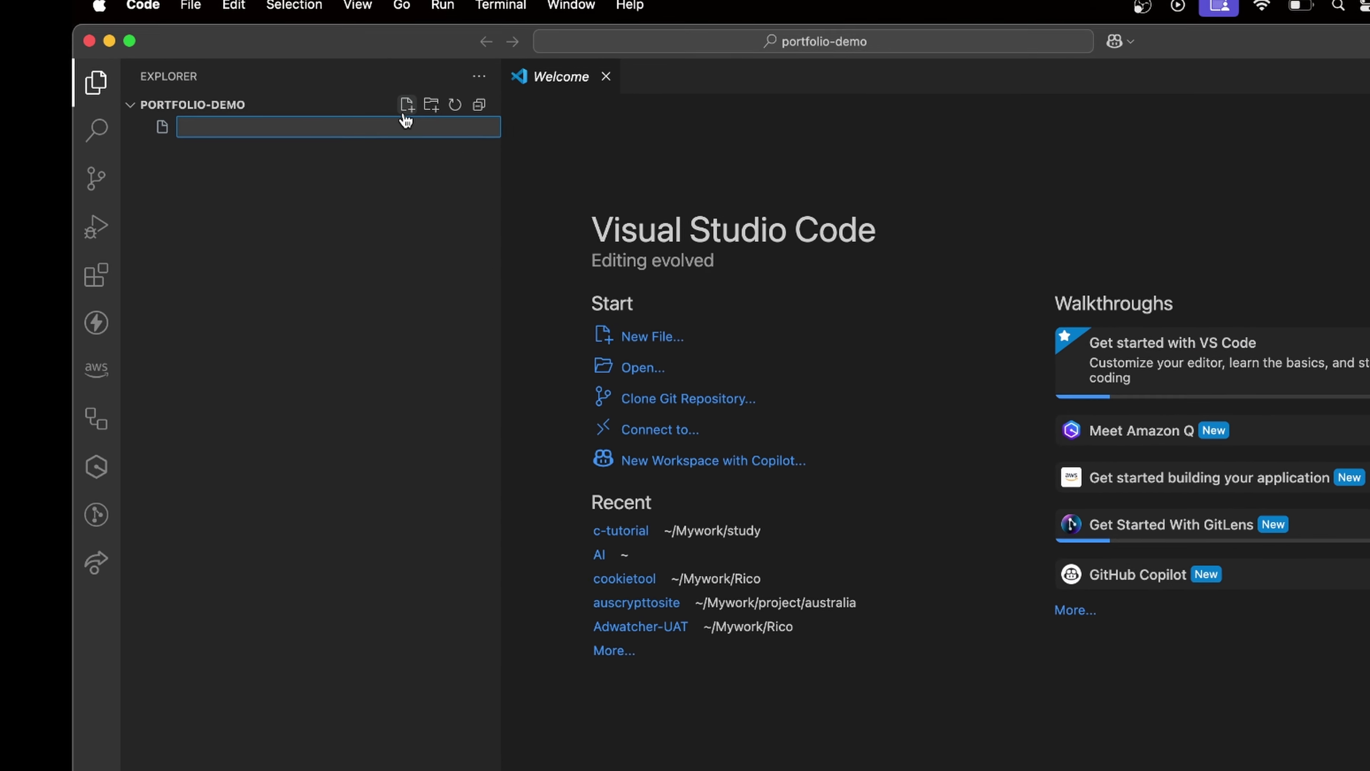
text(index.htm)
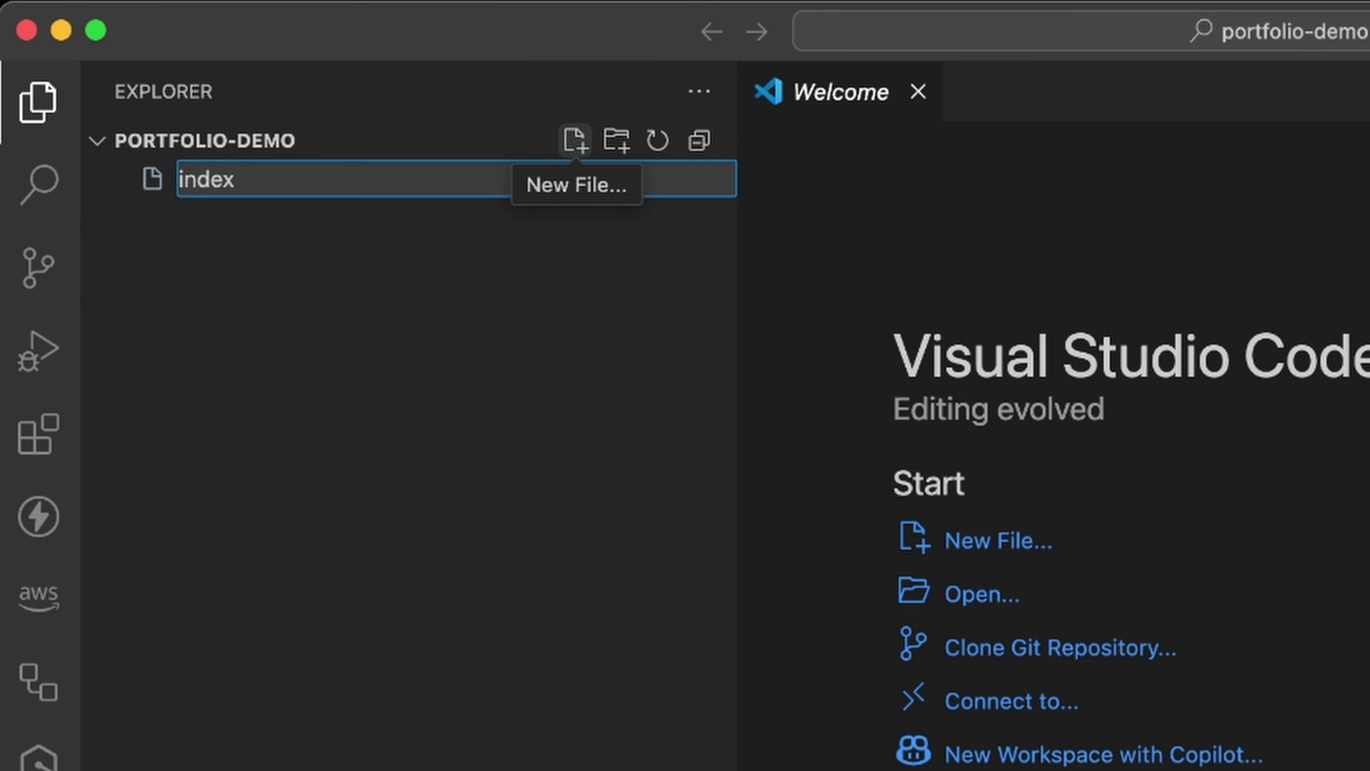
text(l)
key(Return)
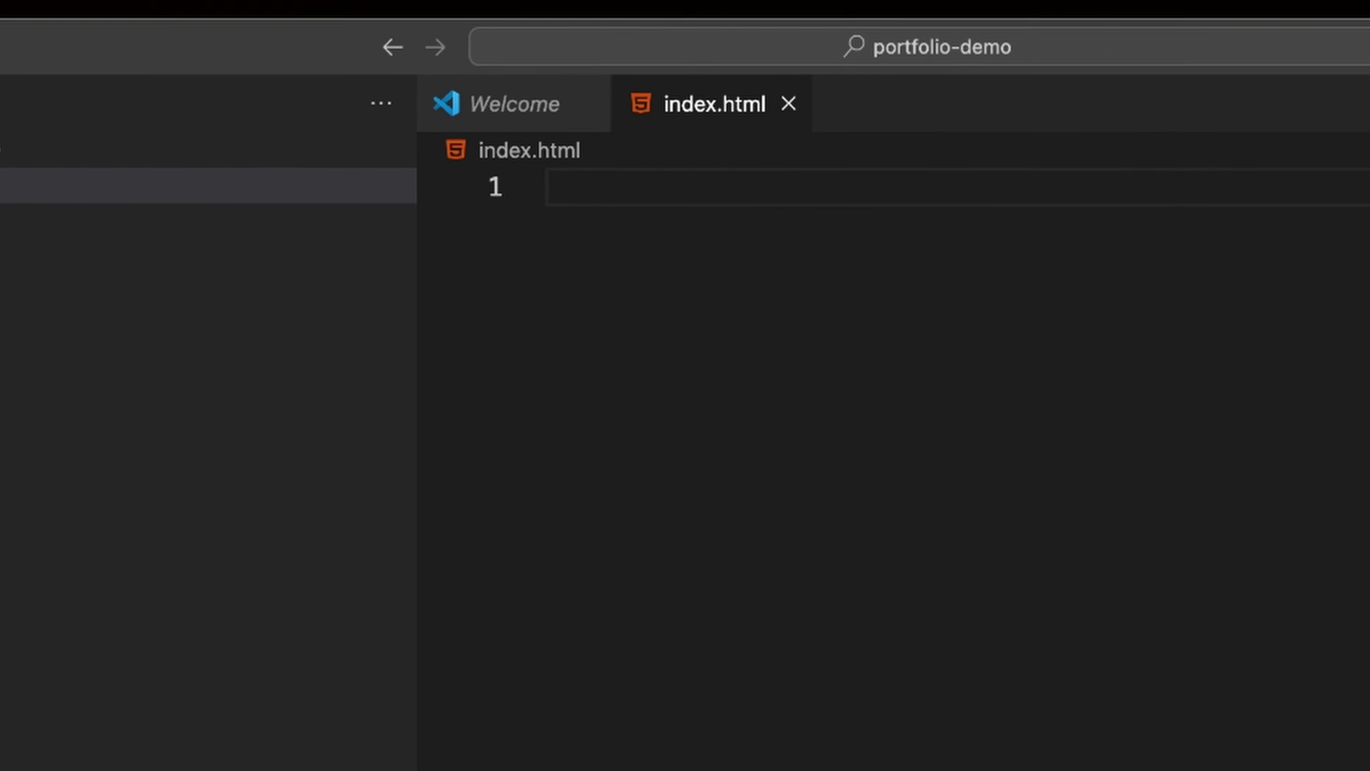
click(936, 65)
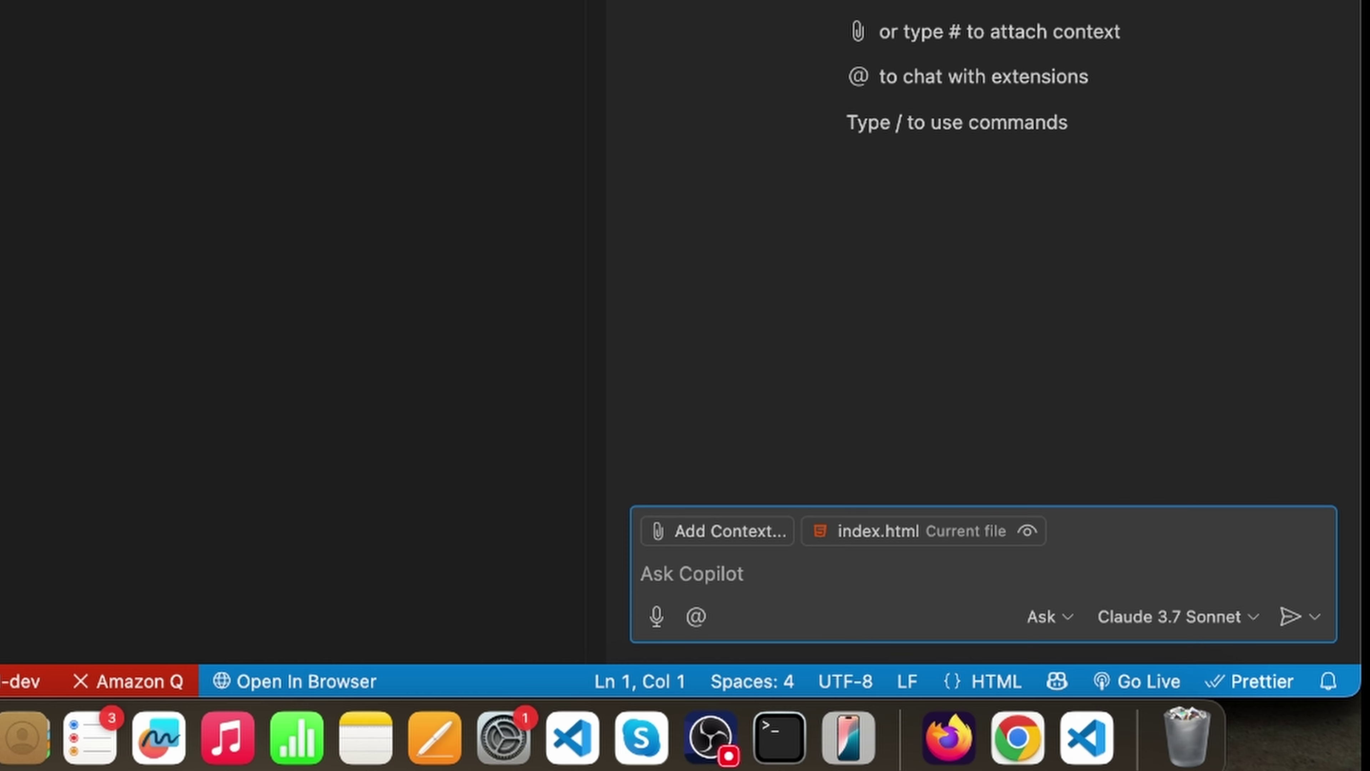
click(1182, 620)
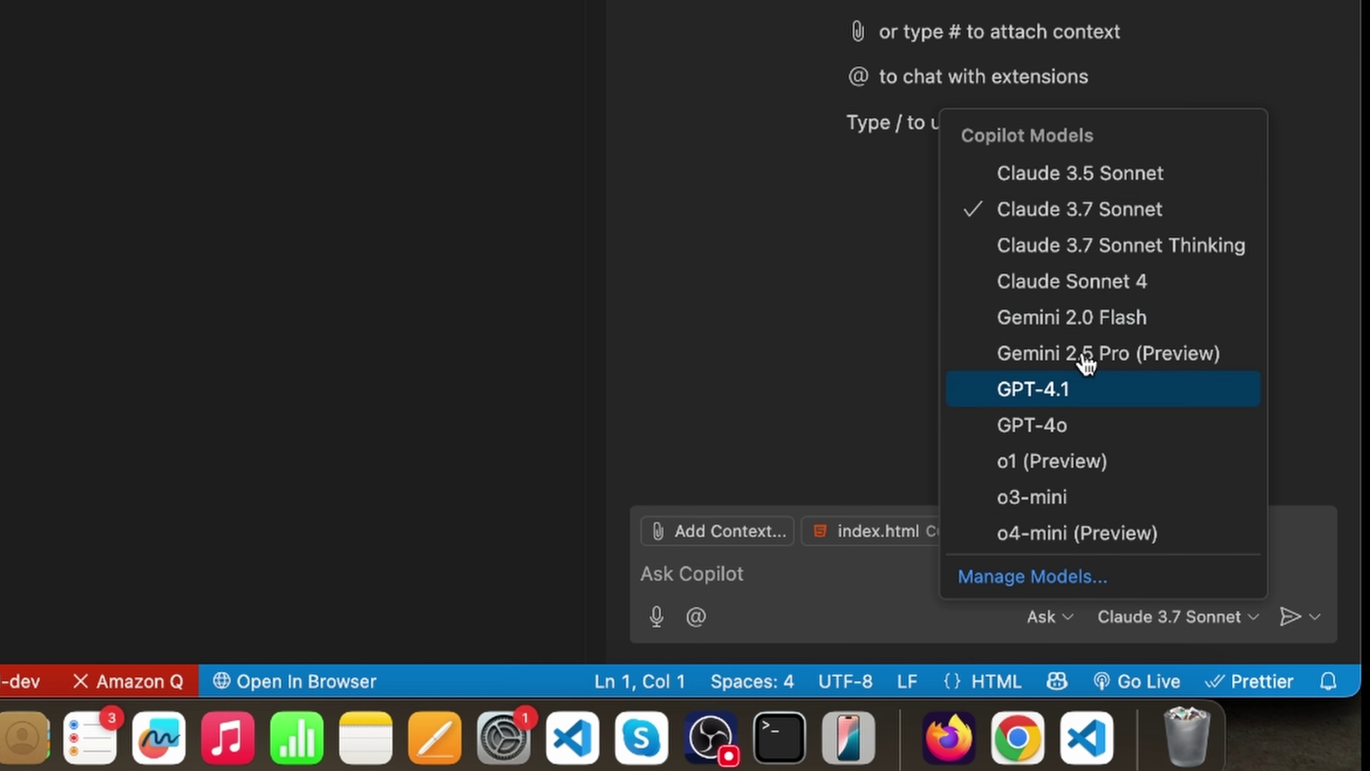